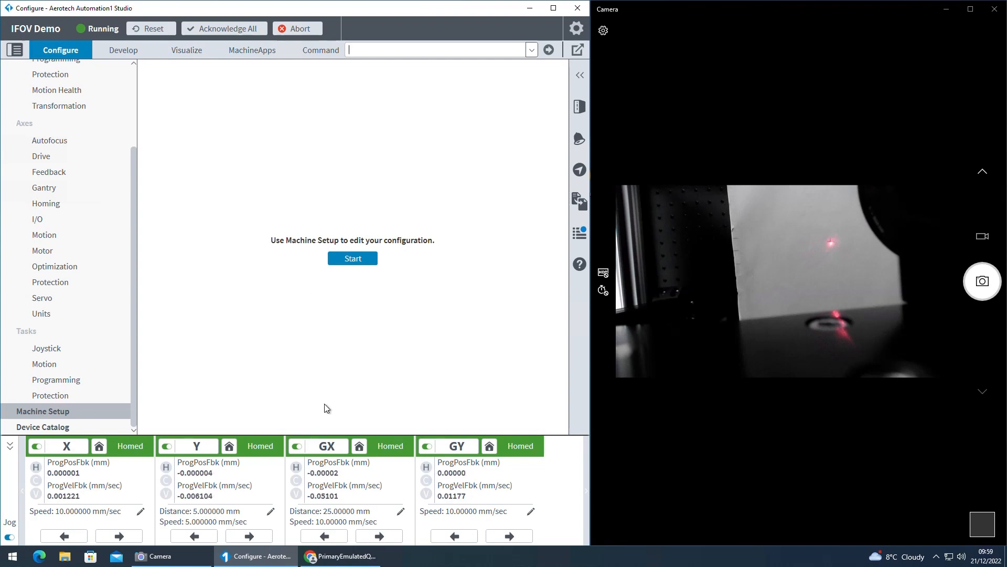
Jog GX 25 mm in the positive direction, and jog X in the positive direction and back in the negative direction
{"action": "left_click", "coordinate": [389, 537]}
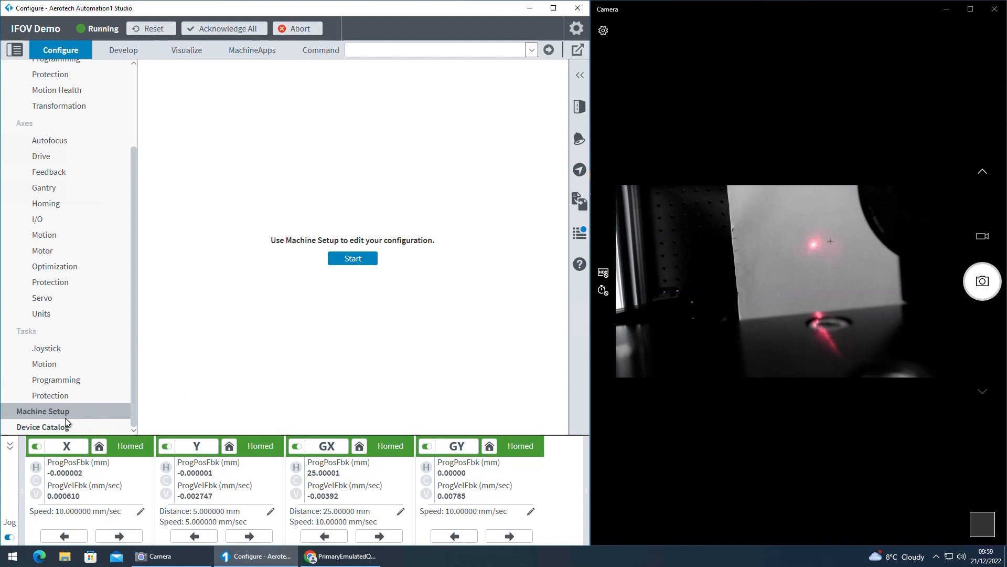
{"action": "left_click", "coordinate": [119, 536]}
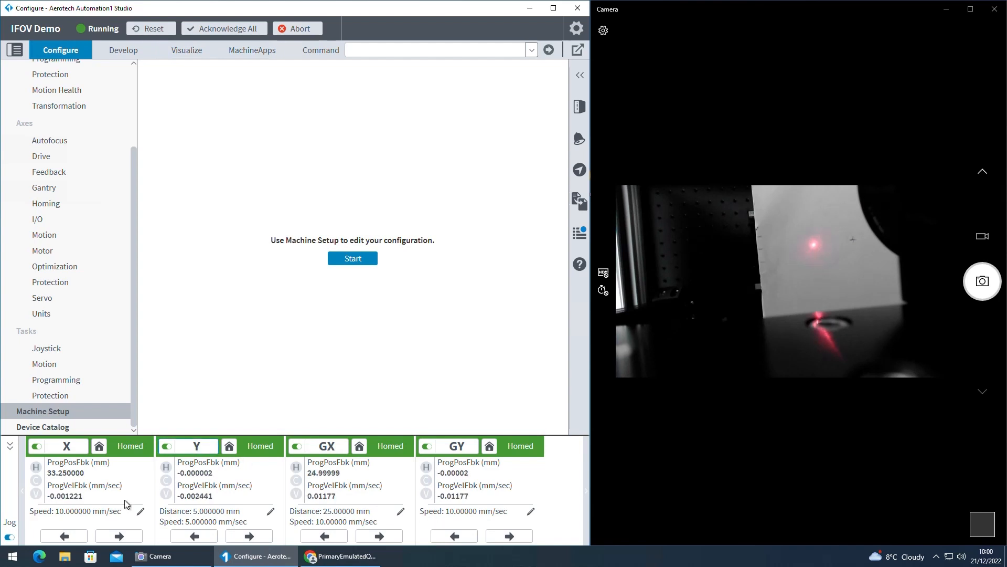
{"action": "left_click_drag", "start_coordinate": [65, 536], "coordinate": [65, 536]}
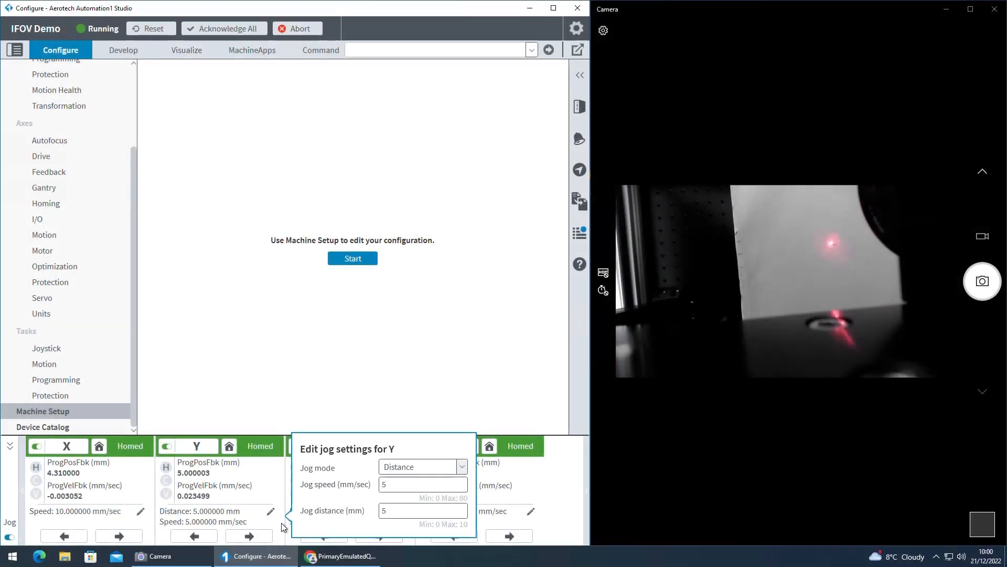
Switch the Y jog mode from Distance to speed-only jogging, and jog Y and GY in the positive direction
{"action": "key", "text": "Down"}
{"action": "left_click", "coordinate": [239, 519]}
{"action": "left_click", "coordinate": [251, 535]}
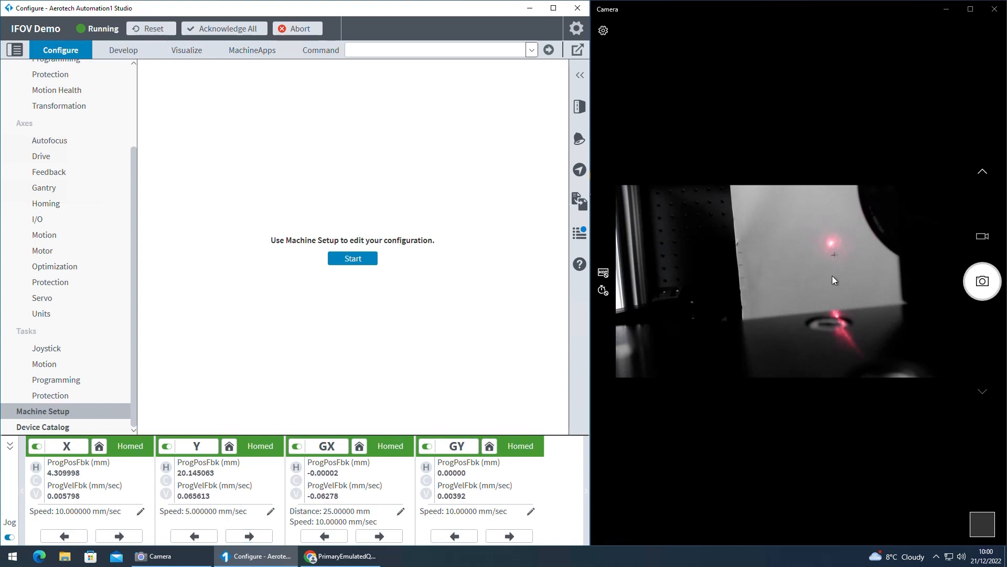
{"action": "left_click", "coordinate": [523, 537]}
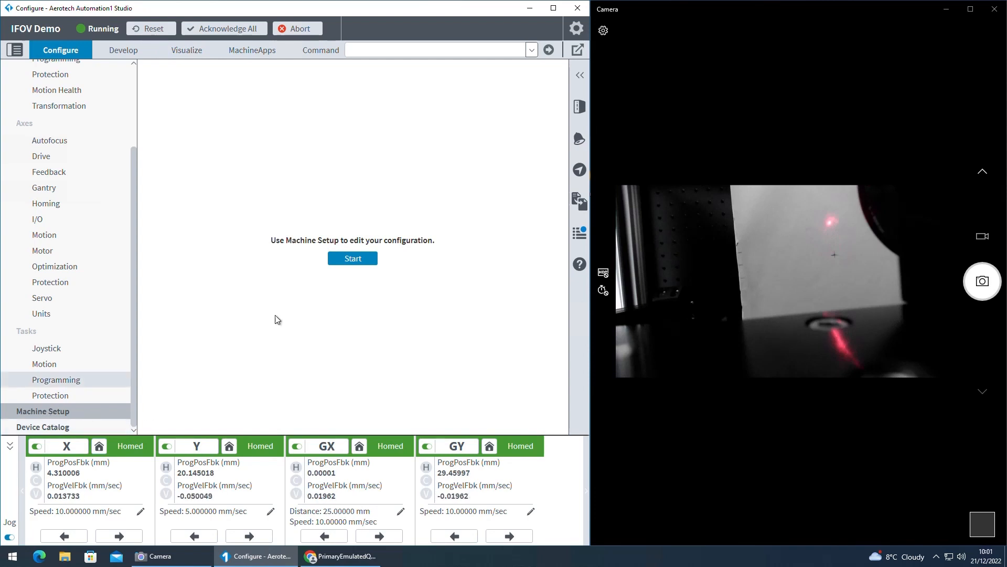
Start Machine Setup and advance through the device pages to the Interconnectivity stage
{"action": "left_click", "coordinate": [352, 258]}
{"action": "left_click", "coordinate": [369, 276]}
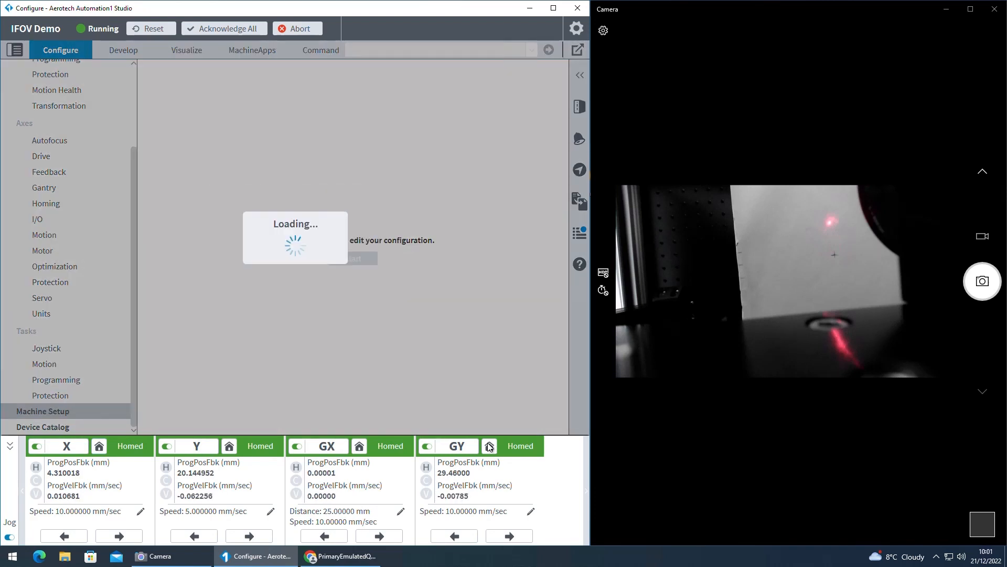
{"action": "left_click", "coordinate": [672, 476]}
{"action": "left_click", "coordinate": [679, 475]}
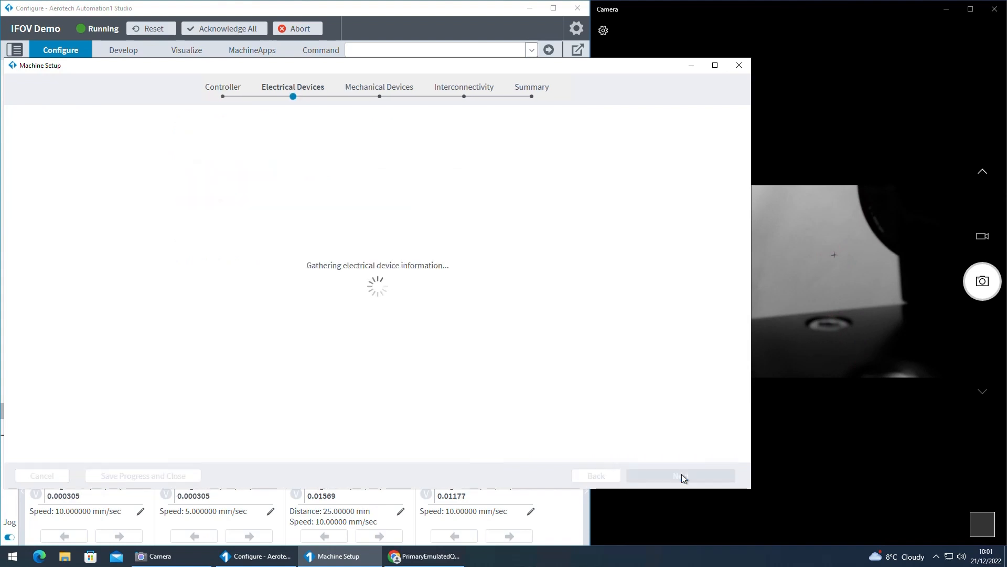
{"action": "left_click", "coordinate": [691, 474]}
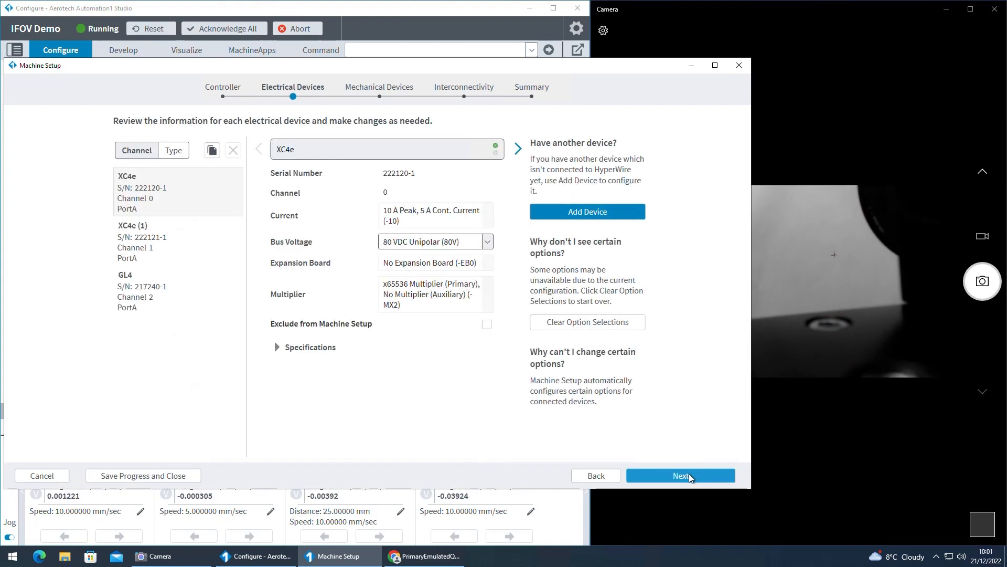
{"action": "left_click", "coordinate": [689, 473]}
{"action": "left_click", "coordinate": [689, 473]}
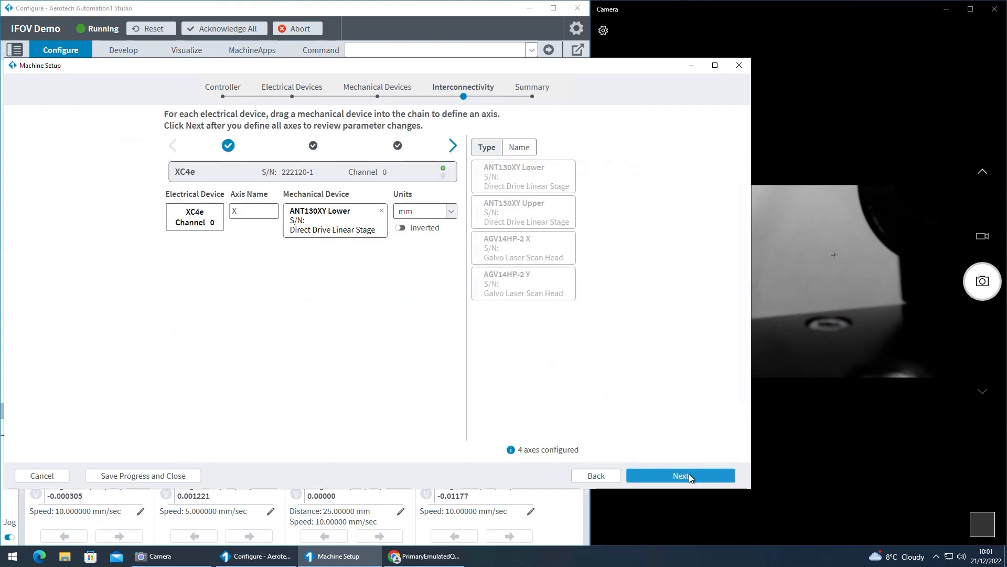
Invert the X axis, view its parameter changes in the summary, and close Machine Setup without completing it
{"action": "left_click", "coordinate": [402, 228]}
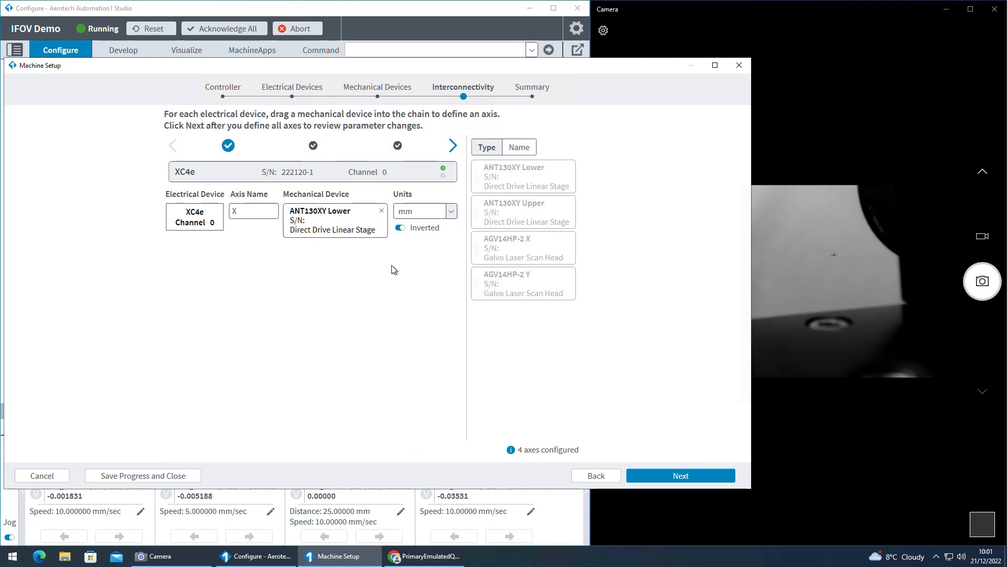
{"action": "left_click", "coordinate": [682, 476]}
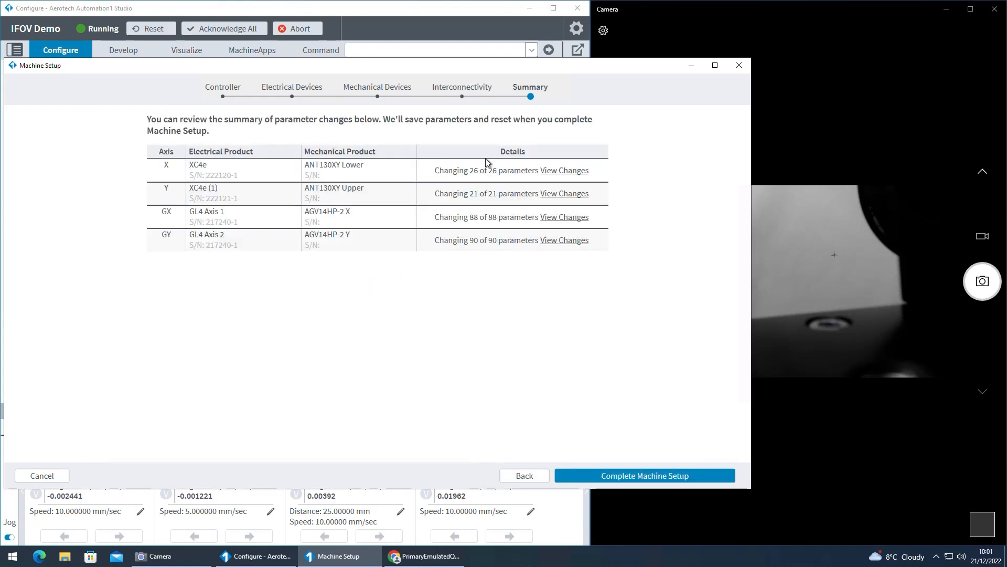
{"action": "left_click", "coordinate": [552, 172]}
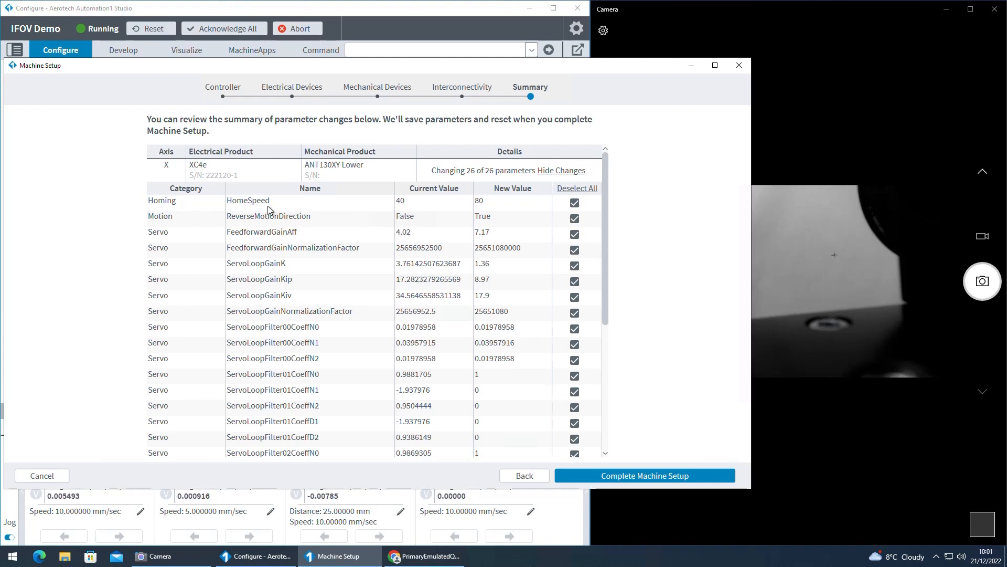
{"action": "left_click", "coordinate": [739, 65]}
{"action": "left_click", "coordinate": [455, 302]}
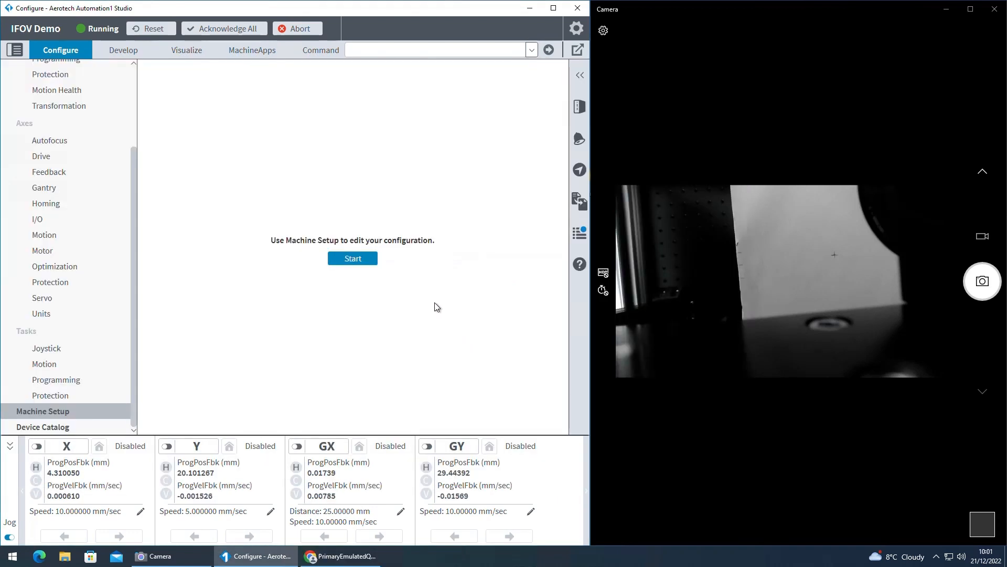
Display the axis Motion parameters for the X axis
{"action": "left_click", "coordinate": [45, 240]}
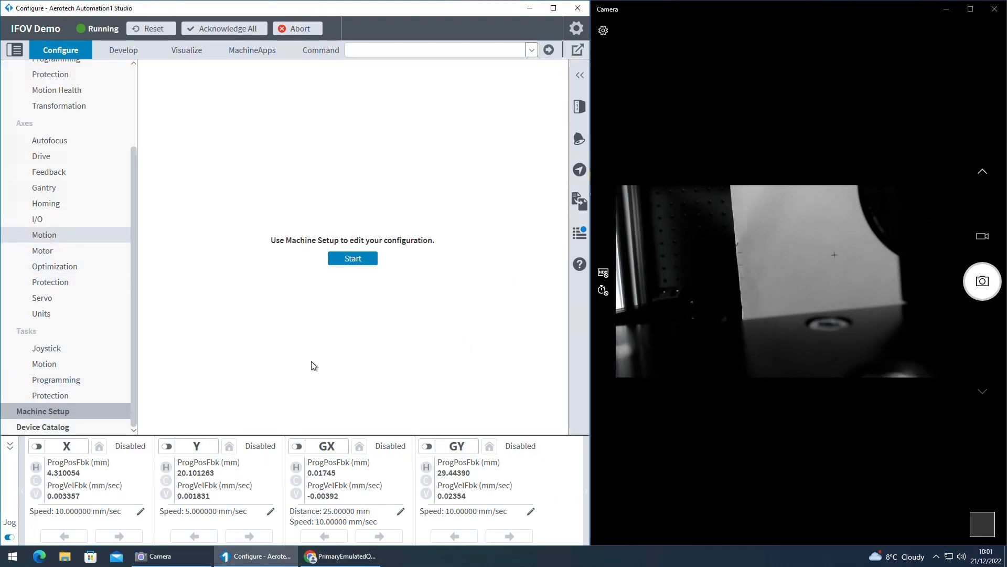
{"action": "left_click", "coordinate": [213, 74]}
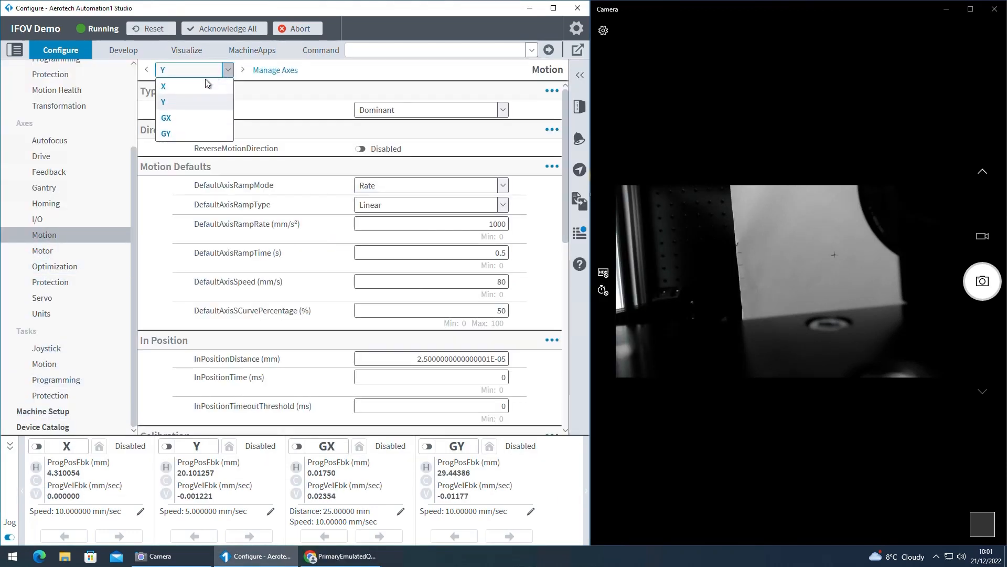
{"action": "left_click", "coordinate": [206, 90]}
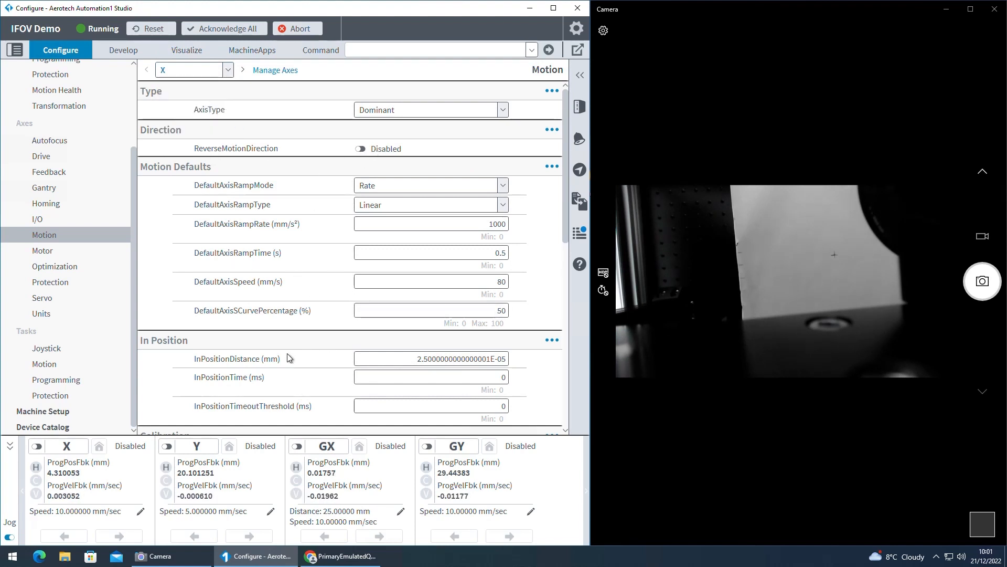
Enable the X, Y, GX and GY axes
{"action": "left_click", "coordinate": [36, 446]}
{"action": "left_click", "coordinate": [167, 446]}
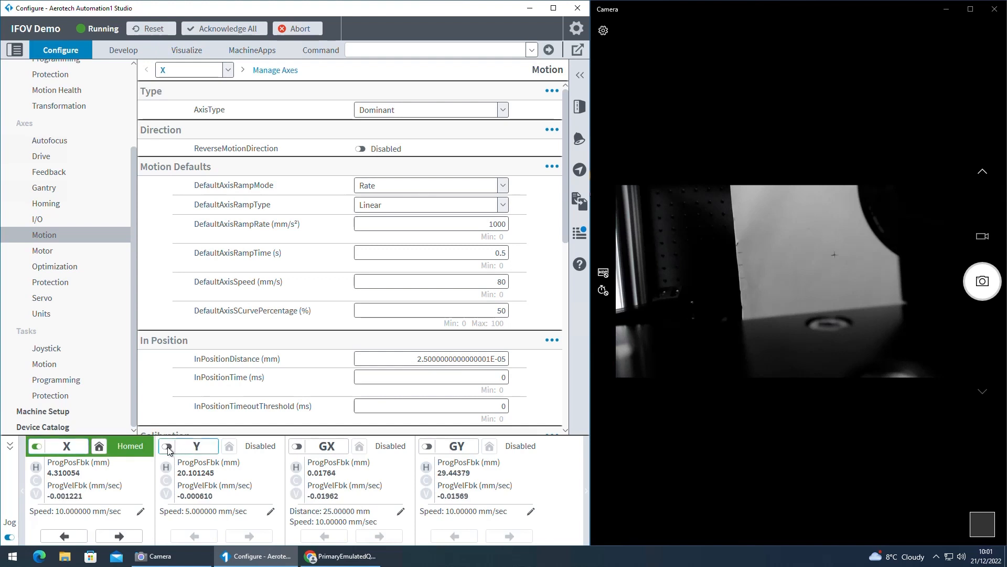
{"action": "left_click", "coordinate": [297, 446]}
{"action": "left_click", "coordinate": [427, 446]}
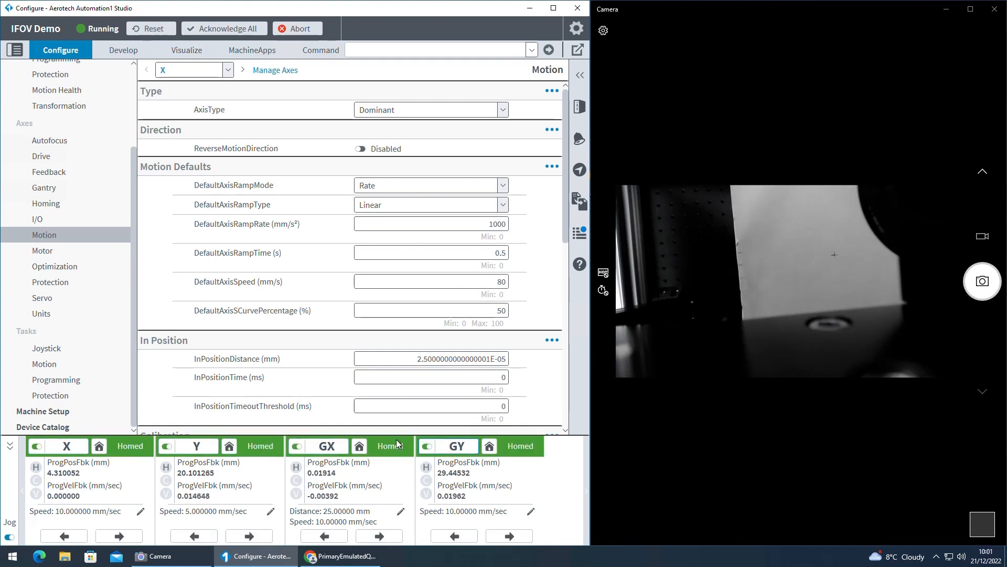
Turn on the laser by rerunning a PsoOutputOn command from the command history
{"action": "left_click", "coordinate": [407, 47]}
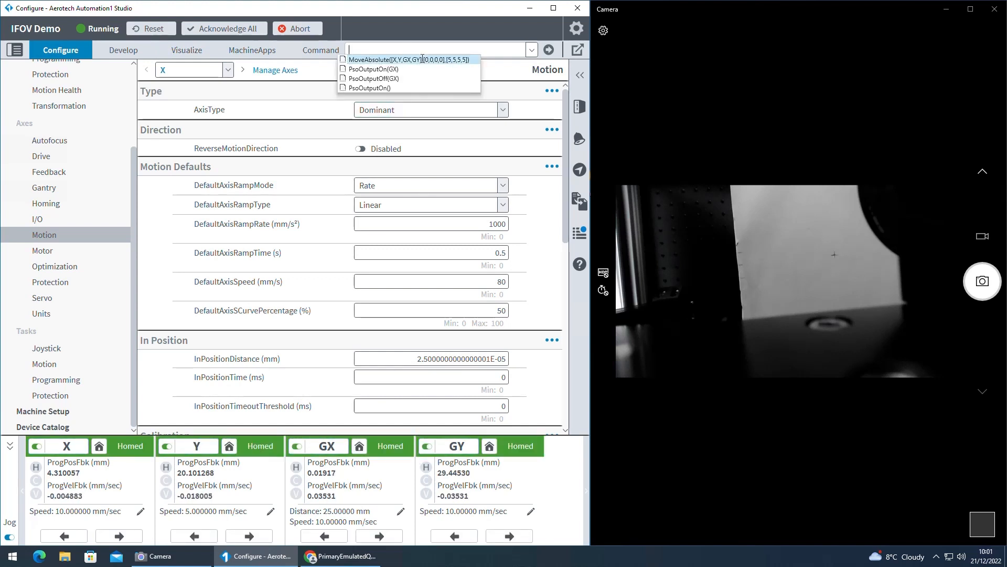
{"action": "key", "text": "Up"}
{"action": "key", "text": "Return"}
{"action": "key", "text": "Return"}
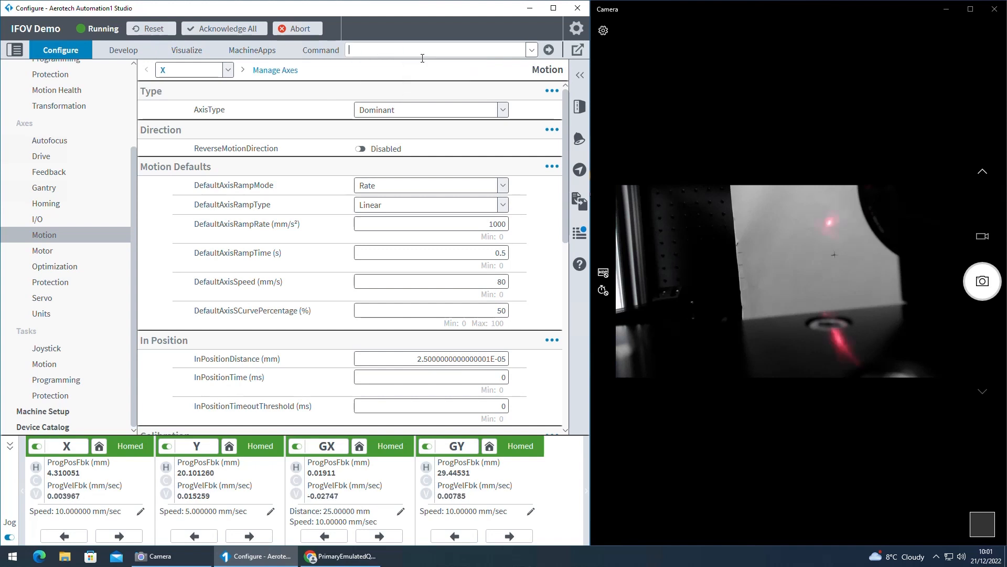
Display the Motion parameters for the Y axis and jog Y in the positive direction
{"action": "left_click", "coordinate": [227, 70]}
{"action": "left_click", "coordinate": [169, 114]}
{"action": "left_click", "coordinate": [189, 70]}
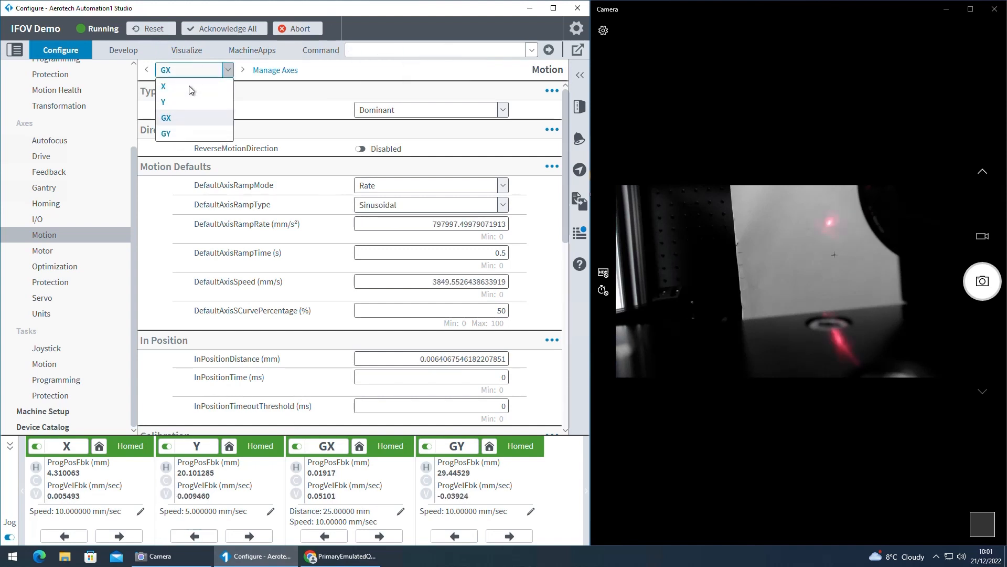
{"action": "left_click", "coordinate": [187, 103]}
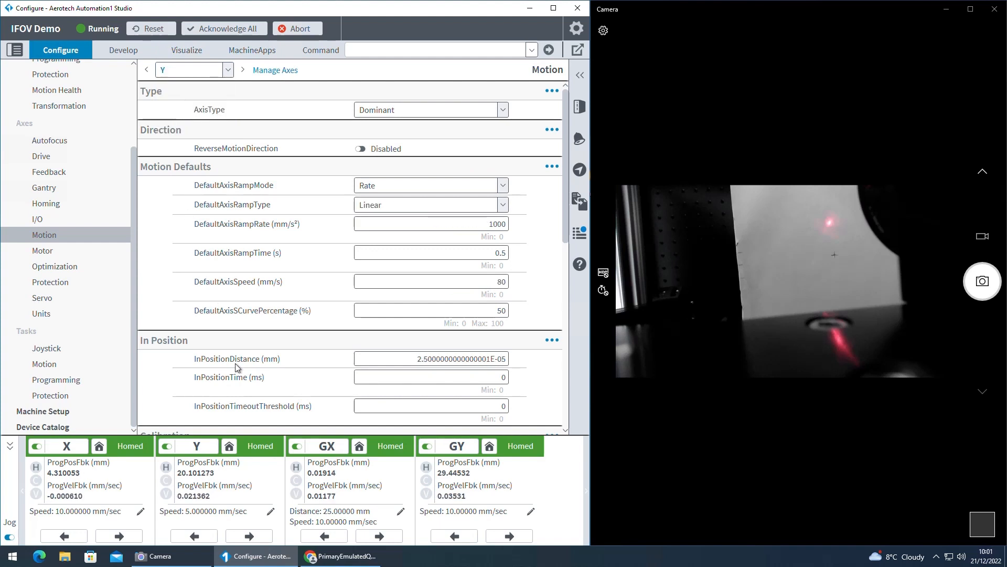
{"action": "left_click", "coordinate": [255, 537]}
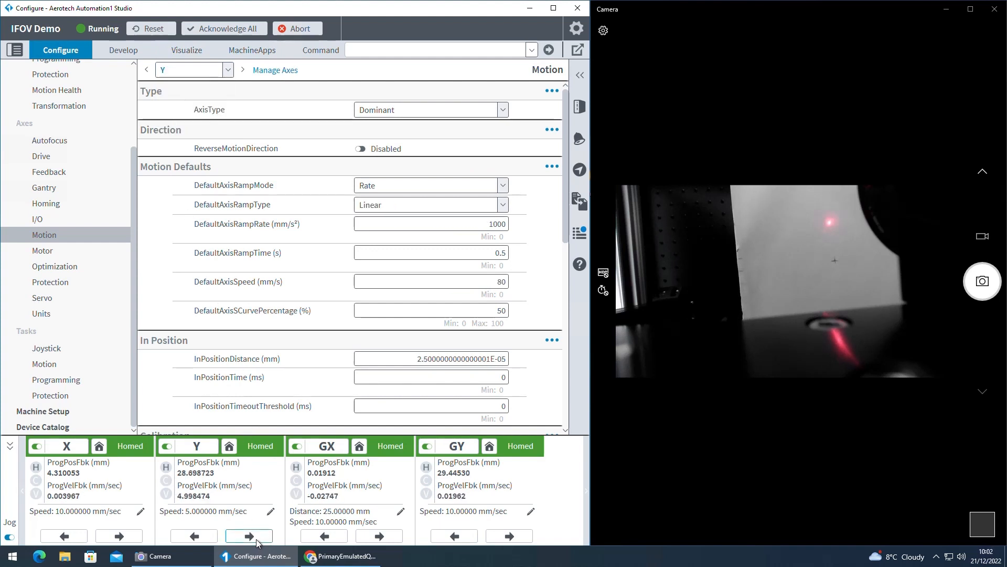
Enable ReverseMotionDirection for the Y axis, jog Y in the positive direction, and save the parameters with a controller reset
{"action": "left_click", "coordinate": [360, 148]}
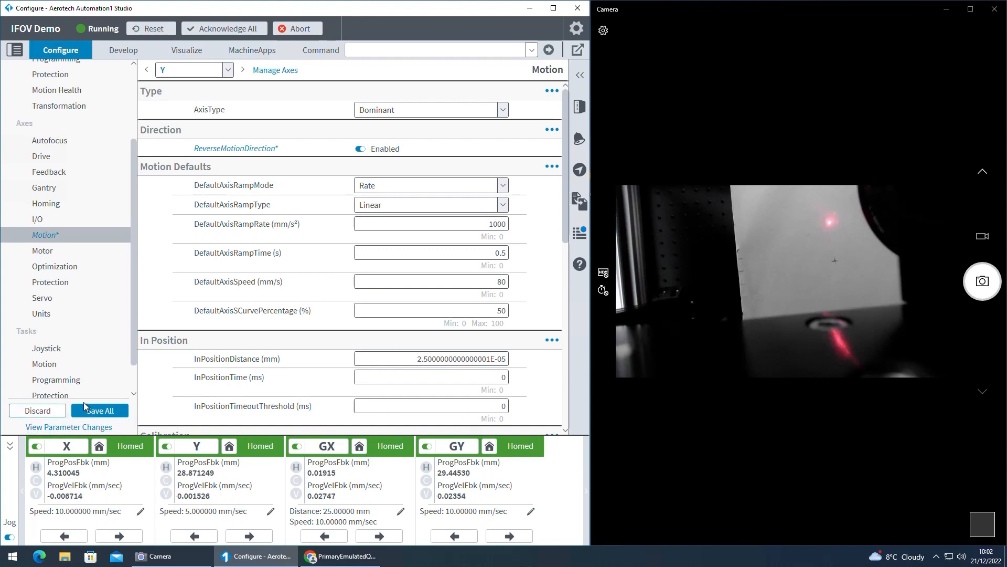
{"action": "left_click", "coordinate": [255, 538]}
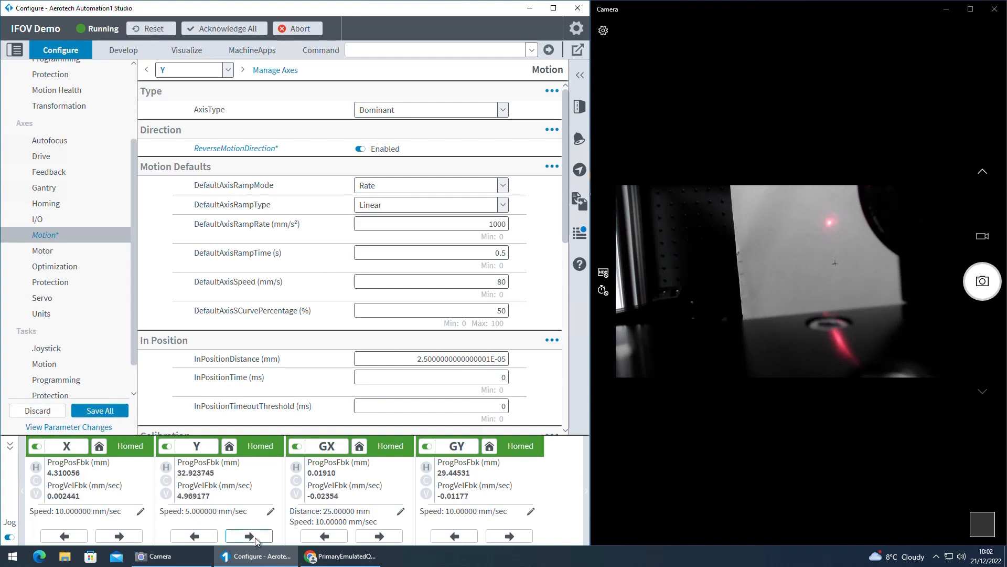
{"action": "left_click", "coordinate": [100, 410]}
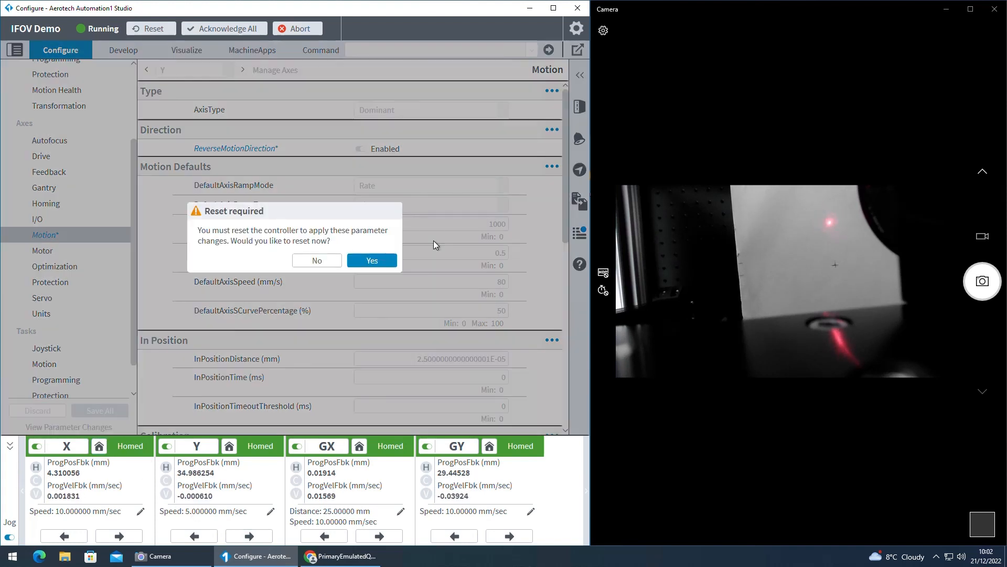
{"action": "left_click", "coordinate": [372, 261]}
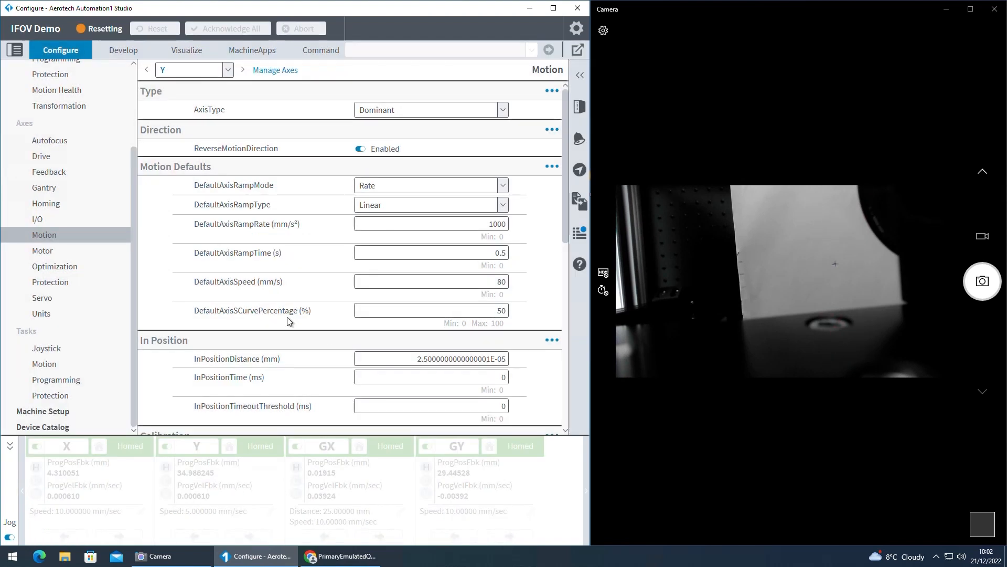
Enable the Y axis and jog it in the positive direction to check the reversed motion
{"action": "left_click", "coordinate": [396, 50]}
{"action": "key", "text": "Down"}
{"action": "key", "text": "Return"}
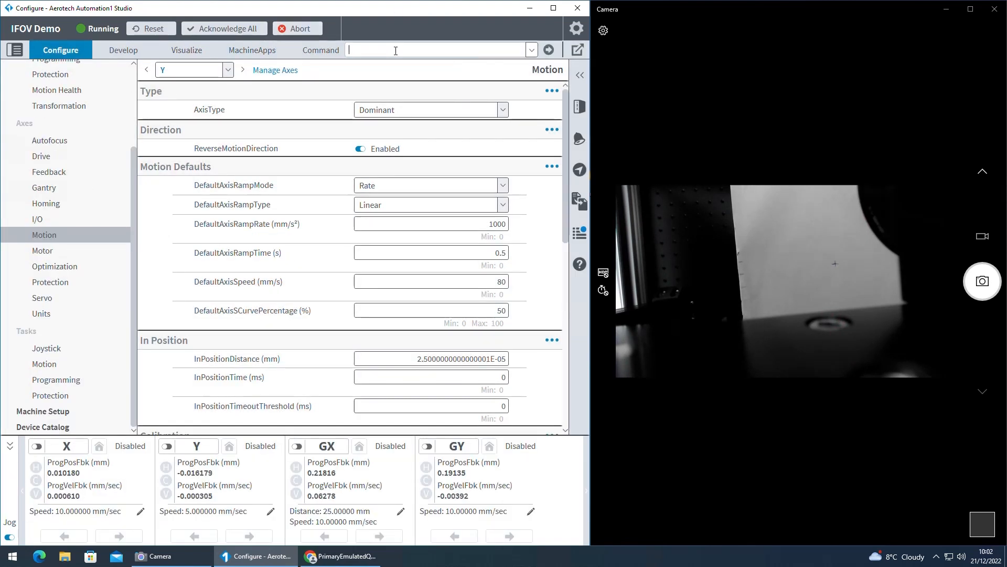
{"action": "left_click", "coordinate": [167, 445]}
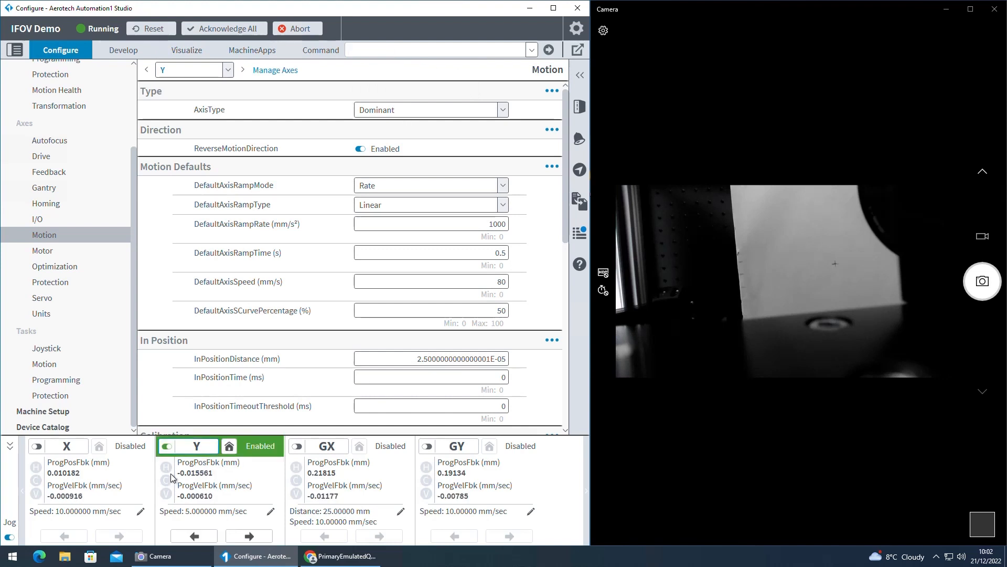
{"action": "left_click", "coordinate": [249, 536]}
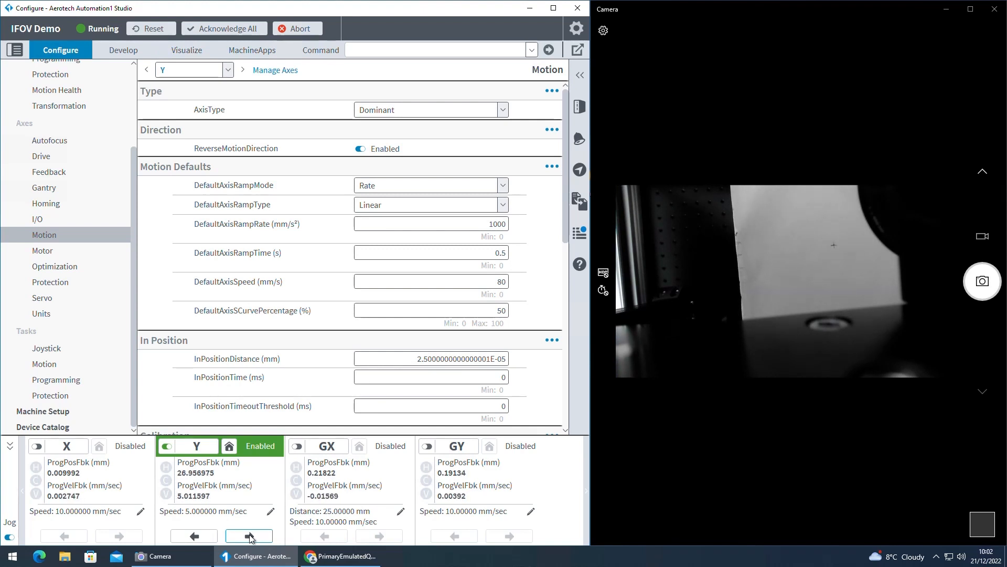
{"action": "left_click_drag", "start_coordinate": [249, 537], "coordinate": [250, 536]}
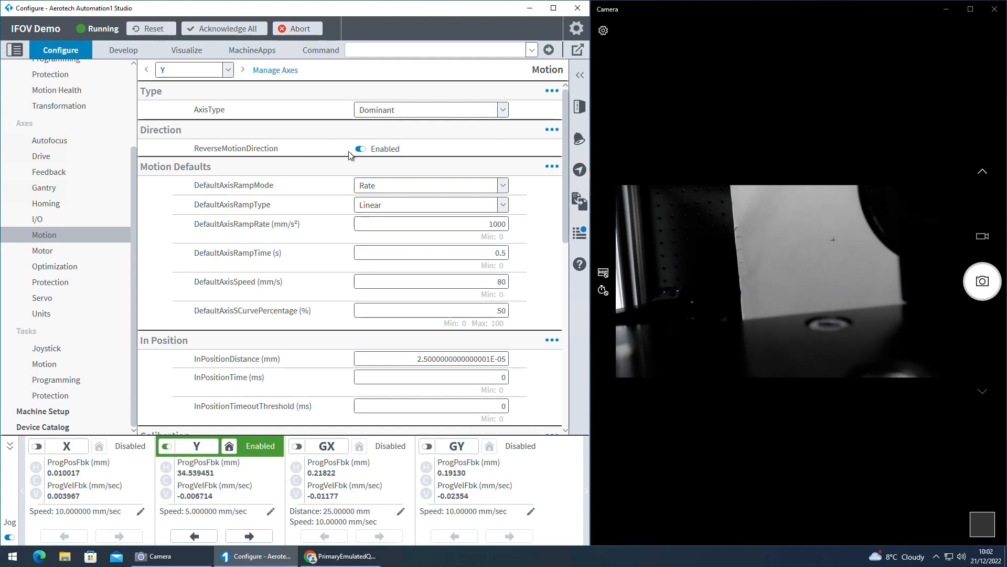
Disable ReverseMotionDirection for the Y axis, and save the change with a controller reset
{"action": "left_click", "coordinate": [362, 150]}
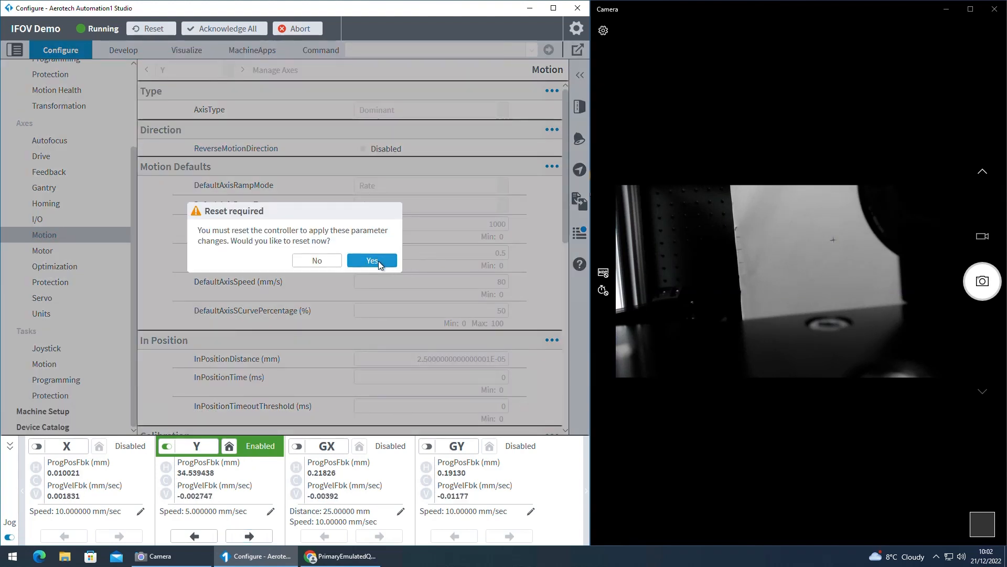
{"action": "left_click", "coordinate": [372, 261]}
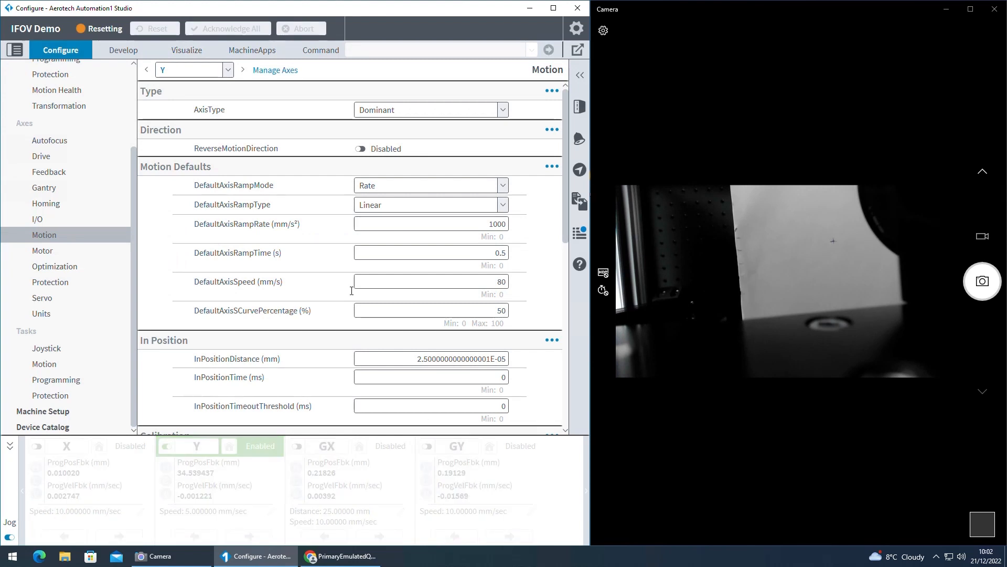
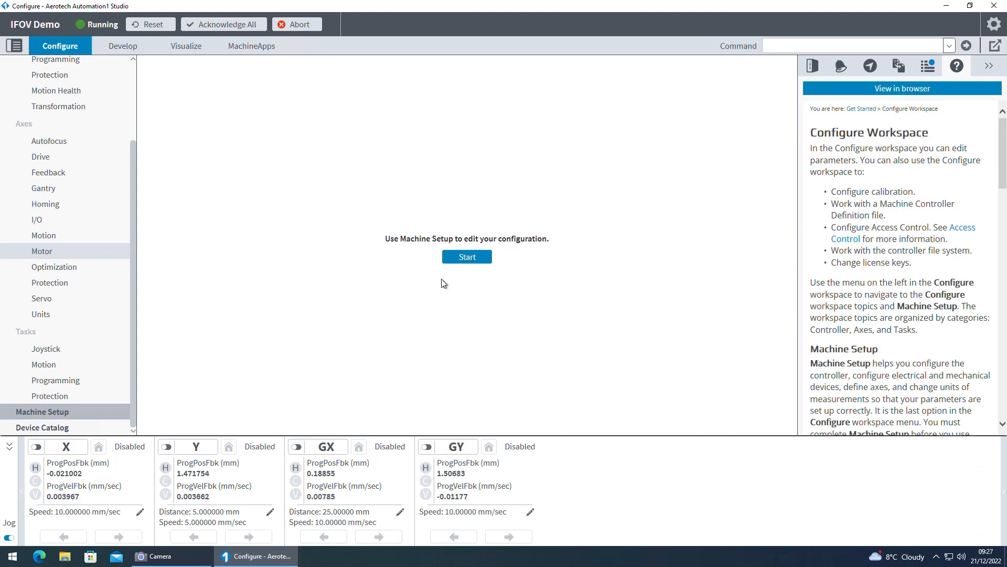
Start Machine Setup and review its controller, electrical device and mechanical device configuration
{"action": "left_click", "coordinate": [466, 257]}
{"action": "left_click", "coordinate": [581, 274]}
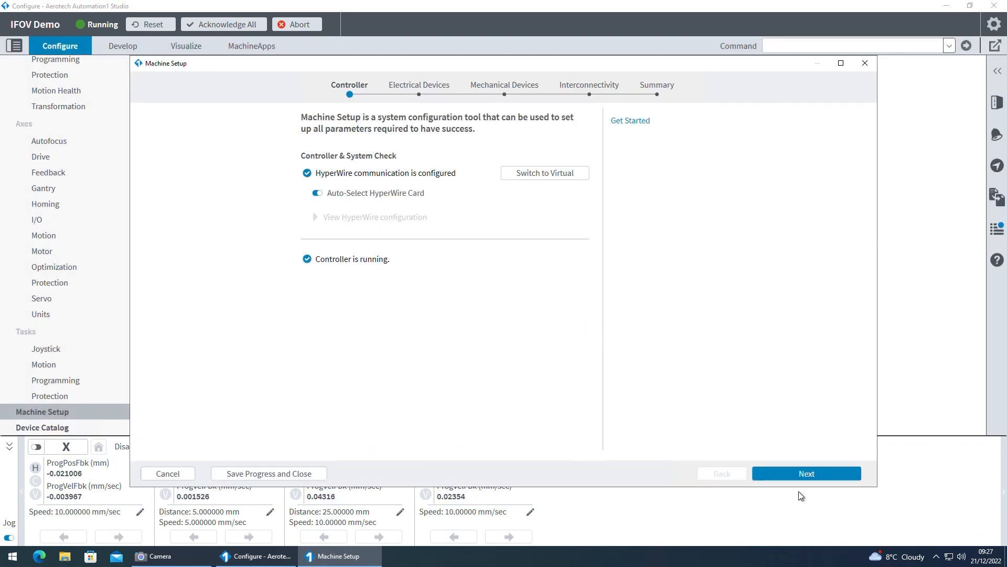
{"action": "left_click", "coordinate": [819, 471]}
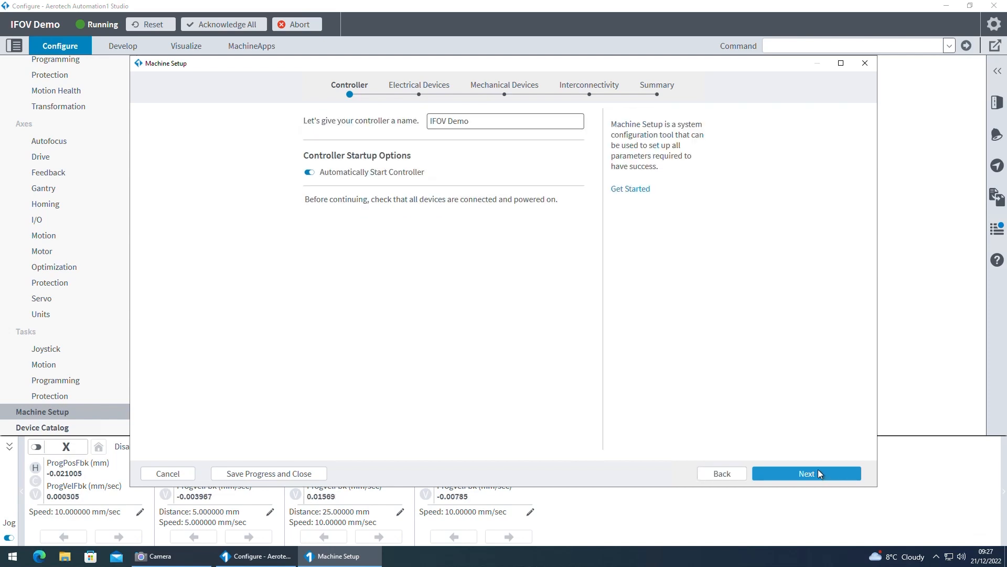
{"action": "left_click", "coordinate": [817, 469]}
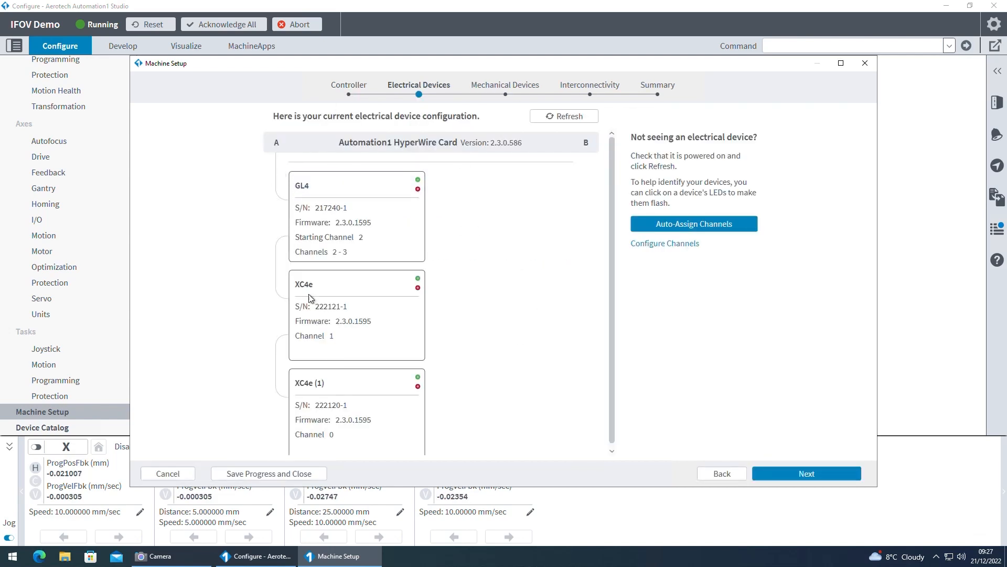
{"action": "left_click", "coordinate": [815, 472]}
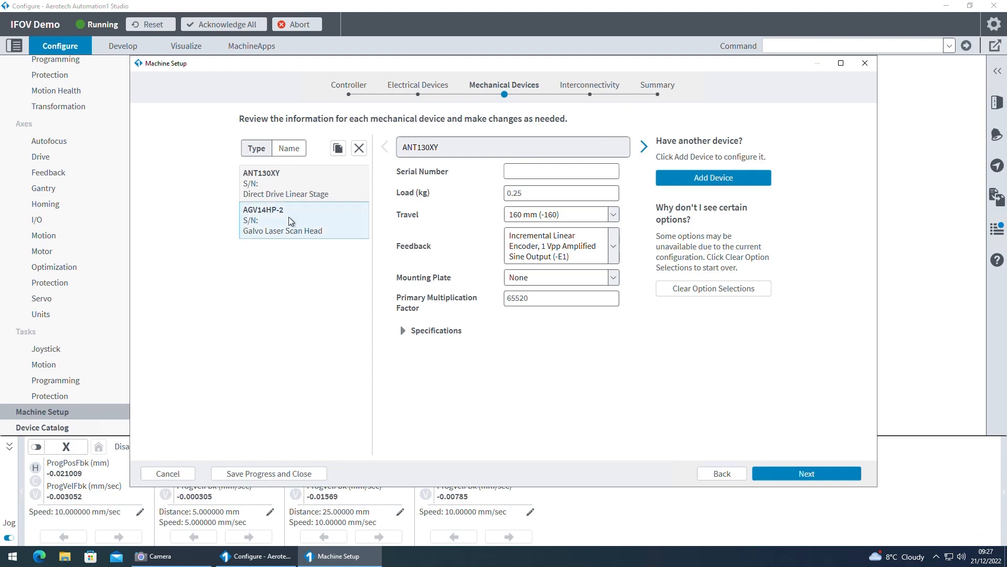
Review the interconnectivity of the X, Y, GX and GY axes and the parameter change summary, and exit Machine Setup without completing it
{"action": "left_click", "coordinate": [824, 475]}
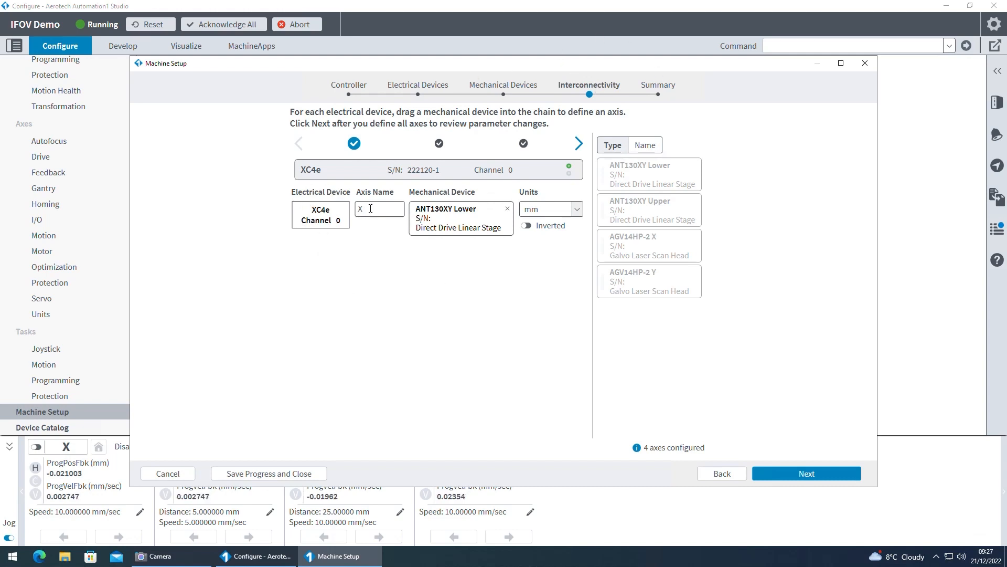
{"action": "left_click", "coordinate": [439, 144]}
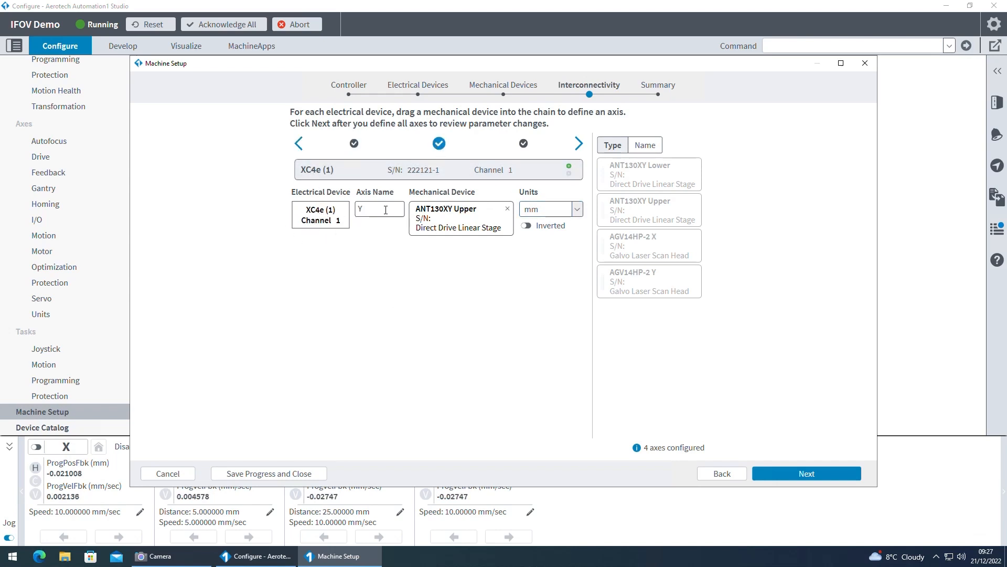
{"action": "left_click", "coordinate": [528, 151]}
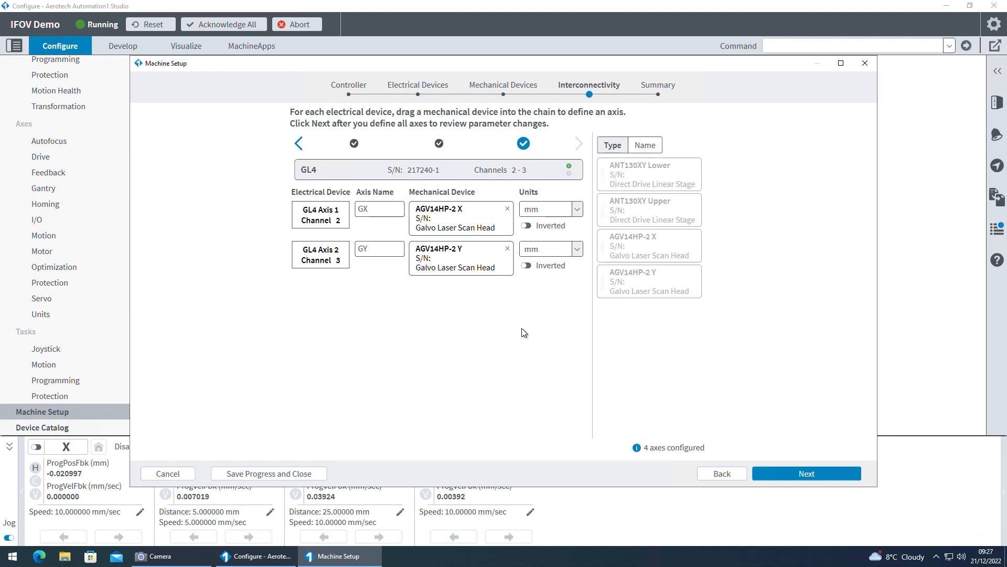
{"action": "left_click", "coordinate": [771, 467]}
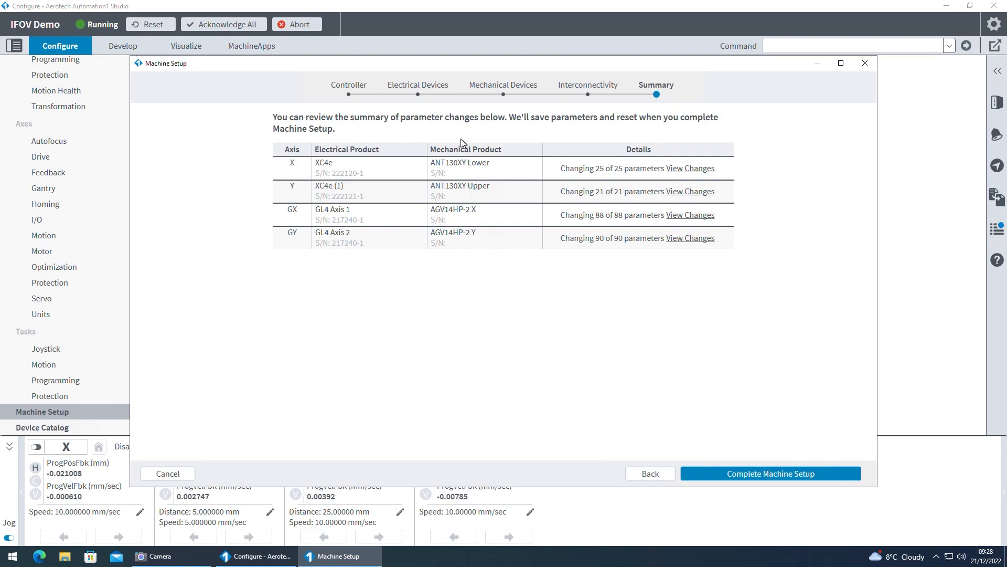
{"action": "left_click", "coordinate": [863, 65]}
{"action": "left_click", "coordinate": [596, 302]}
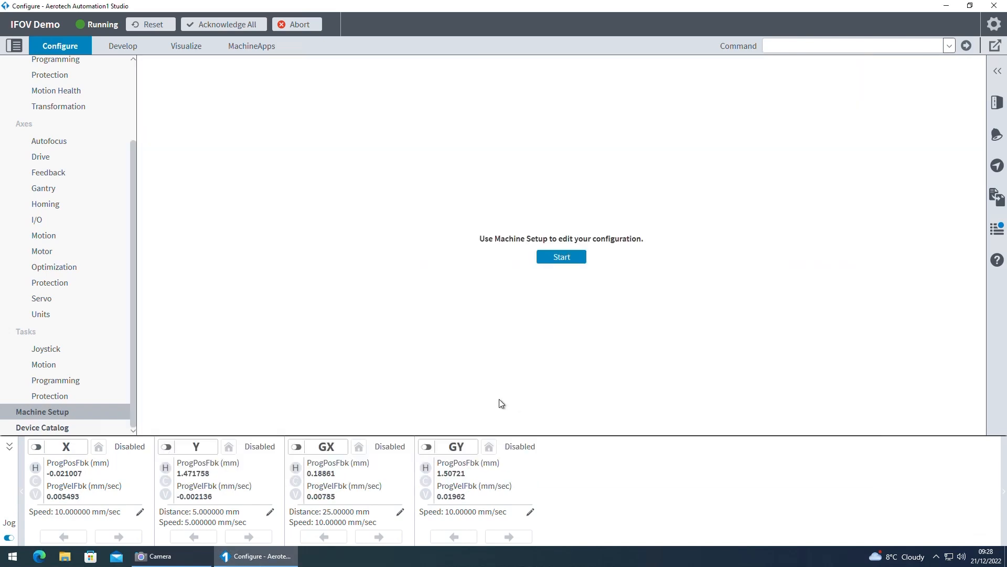
Display the controller's IFOV parameters and consult the help for IfovConfigurations and IfovMaximumTime
{"action": "scroll", "coordinate": [102, 235], "scroll_direction": "up", "scroll_amount": 2}
{"action": "scroll", "coordinate": [102, 234], "scroll_direction": "up", "scroll_amount": 1}
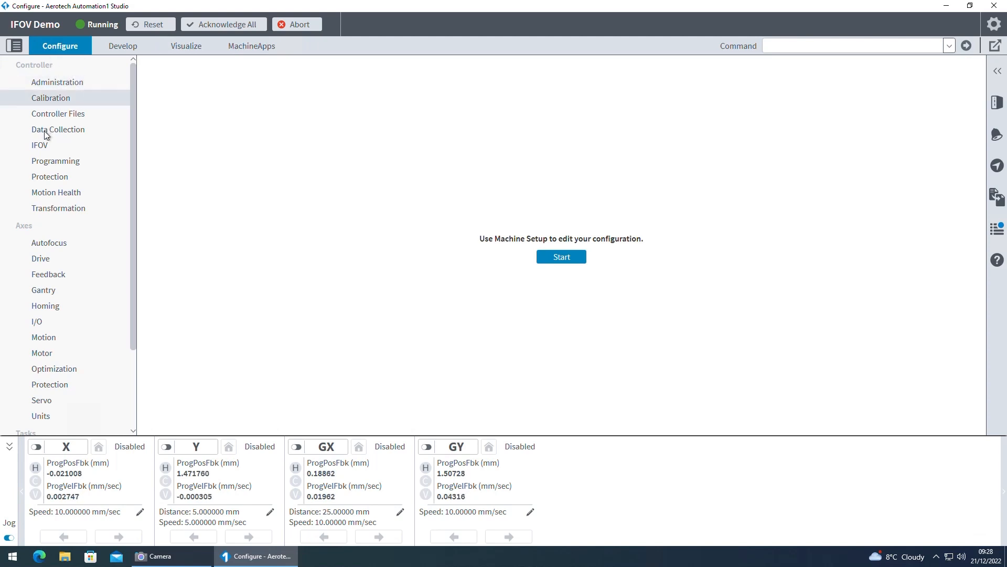
{"action": "left_click", "coordinate": [49, 143]}
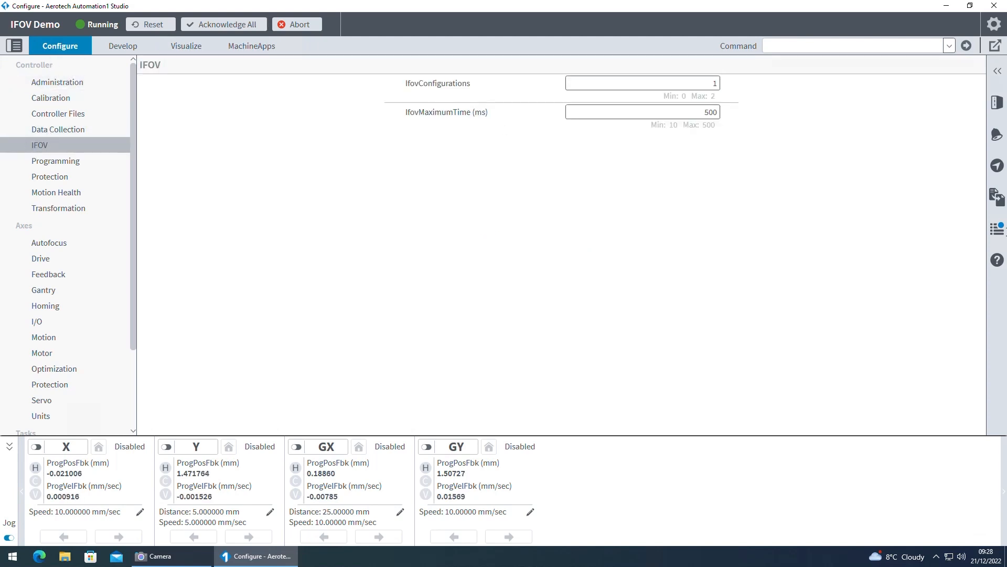
{"action": "left_click", "coordinate": [997, 260]}
{"action": "left_click", "coordinate": [616, 84]}
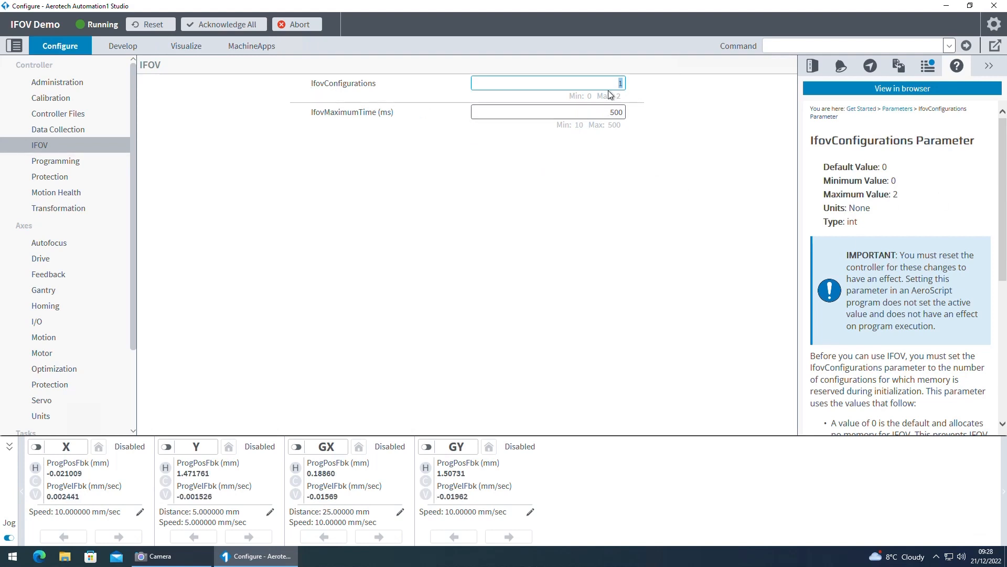
{"action": "left_click", "coordinate": [576, 114]}
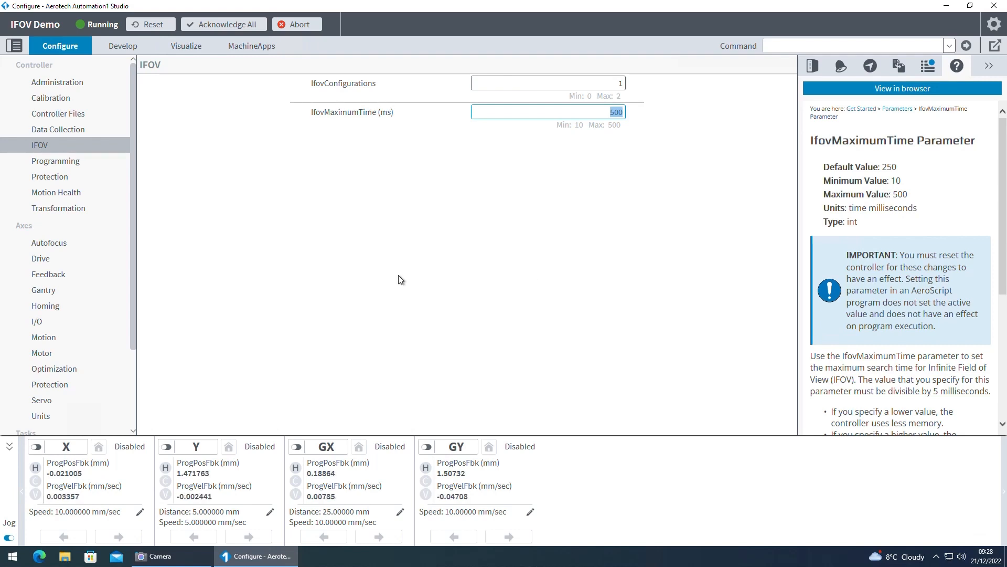
{"action": "left_click", "coordinate": [989, 65]}
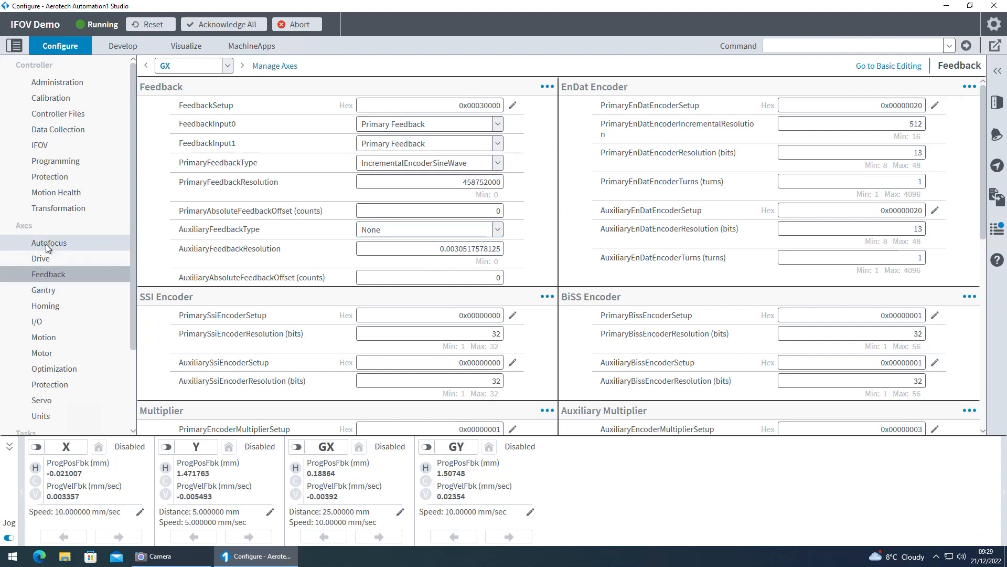
Check the IFOV Input selection within the FeedbackSetup parameter of the GX and GY axes
{"action": "left_click", "coordinate": [224, 65]}
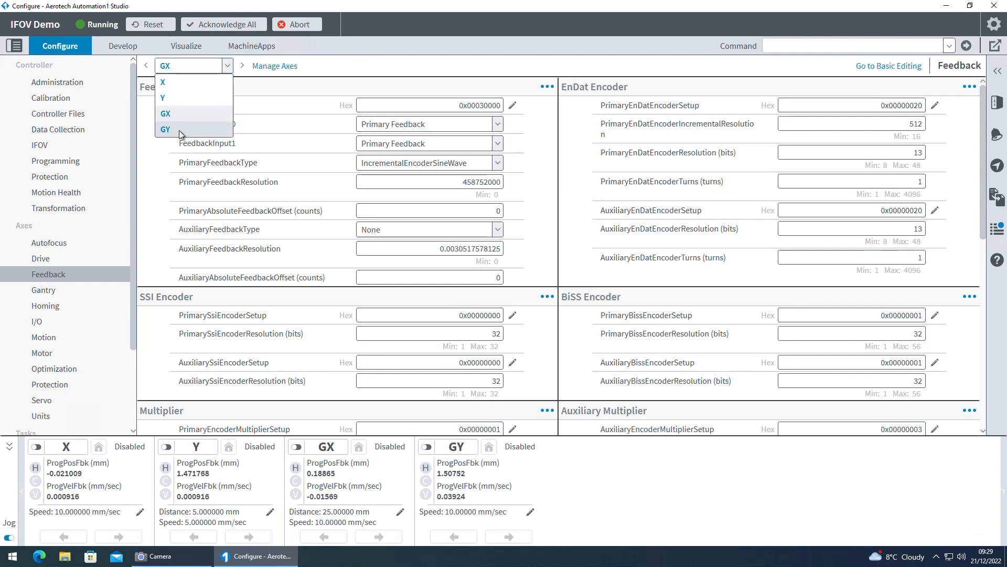
{"action": "left_click", "coordinate": [544, 129]}
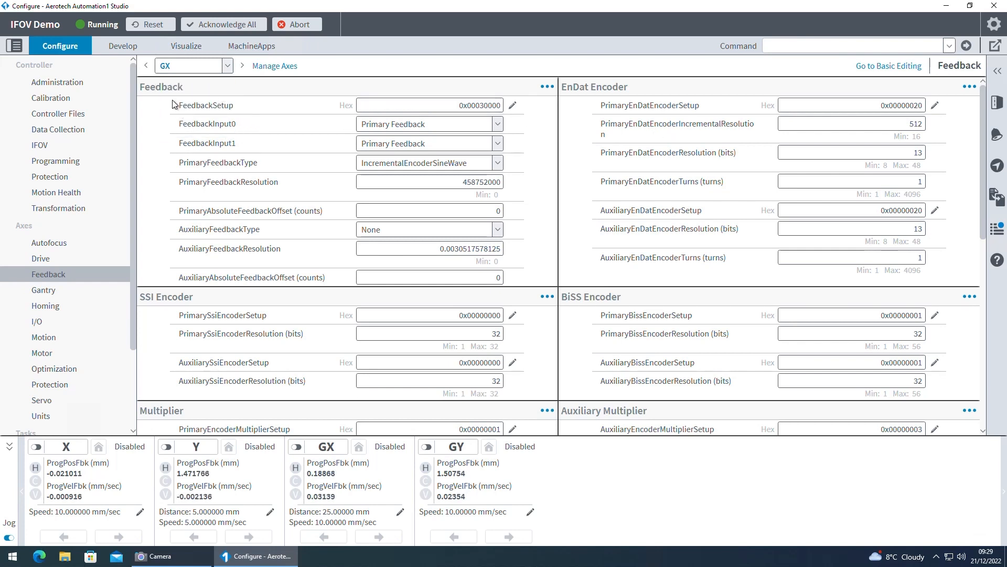
{"action": "left_click", "coordinate": [511, 105]}
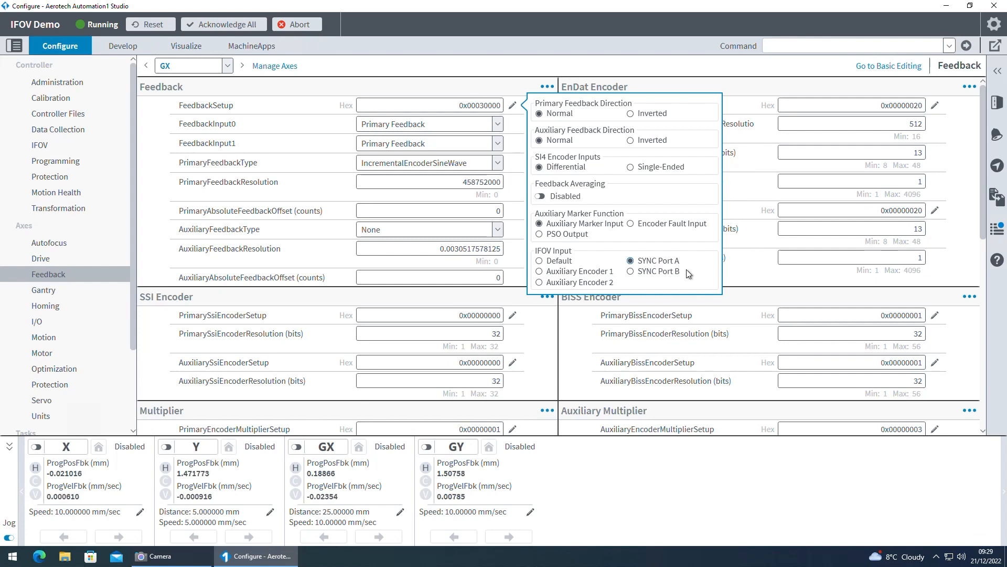
{"action": "left_click", "coordinate": [198, 66]}
{"action": "left_click", "coordinate": [180, 129]}
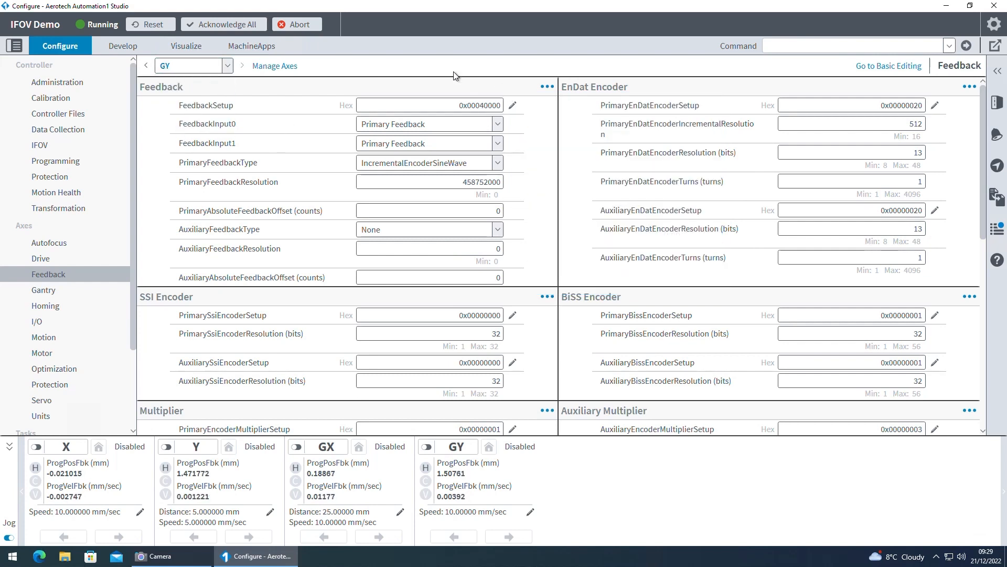
{"action": "left_click", "coordinate": [512, 104]}
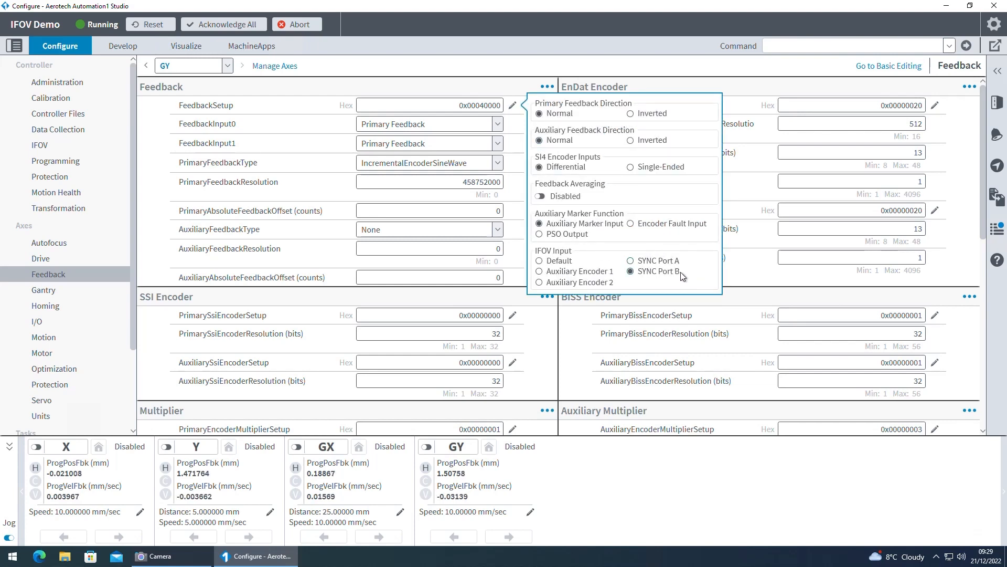
{"action": "left_click", "coordinate": [167, 196]}
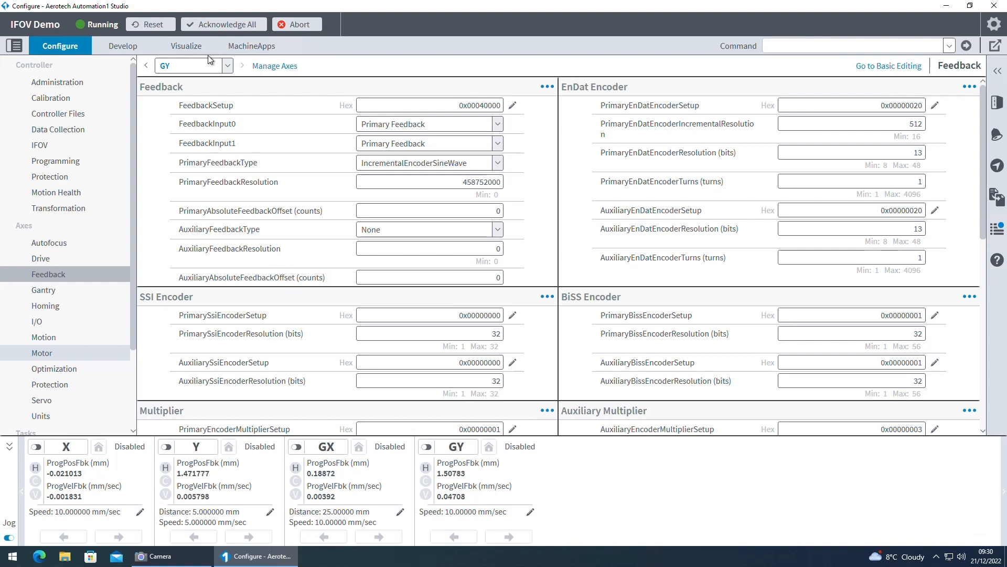
Display the Feedback parameters for the X axis and consult the help for PrimaryFeedbackResolution
{"action": "left_click", "coordinate": [217, 68]}
{"action": "left_click", "coordinate": [178, 83]}
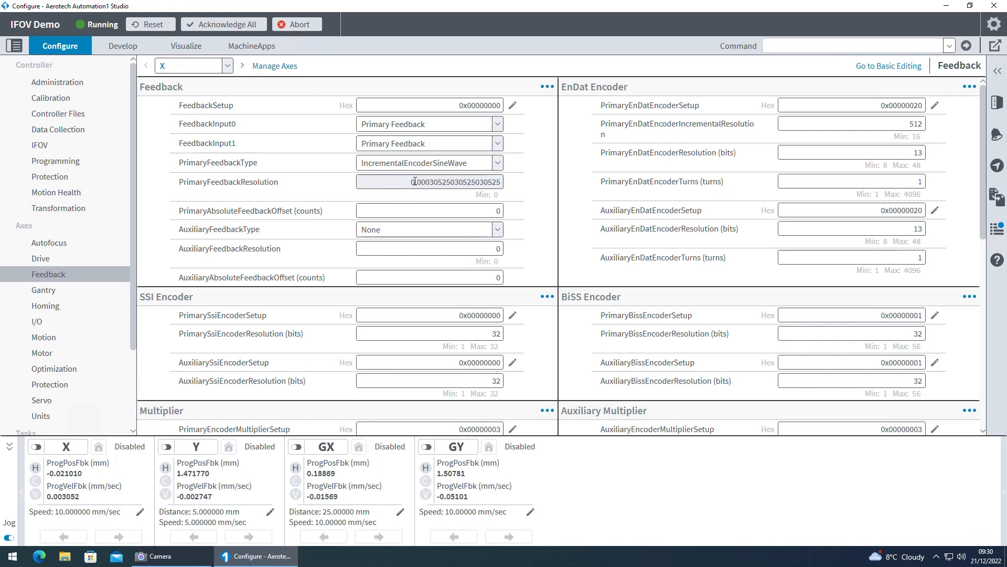
{"action": "left_click", "coordinate": [998, 261]}
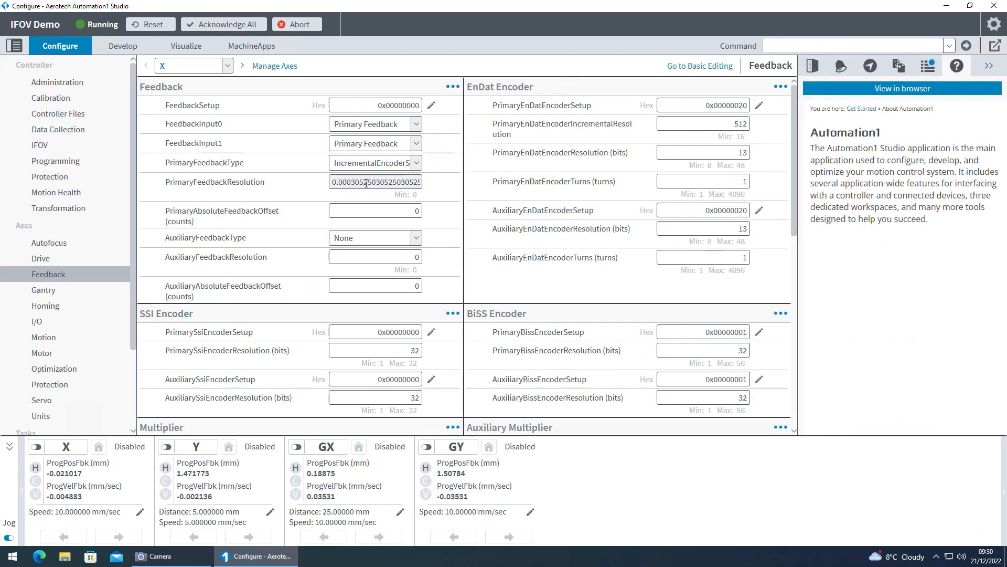
{"action": "left_click", "coordinate": [347, 184]}
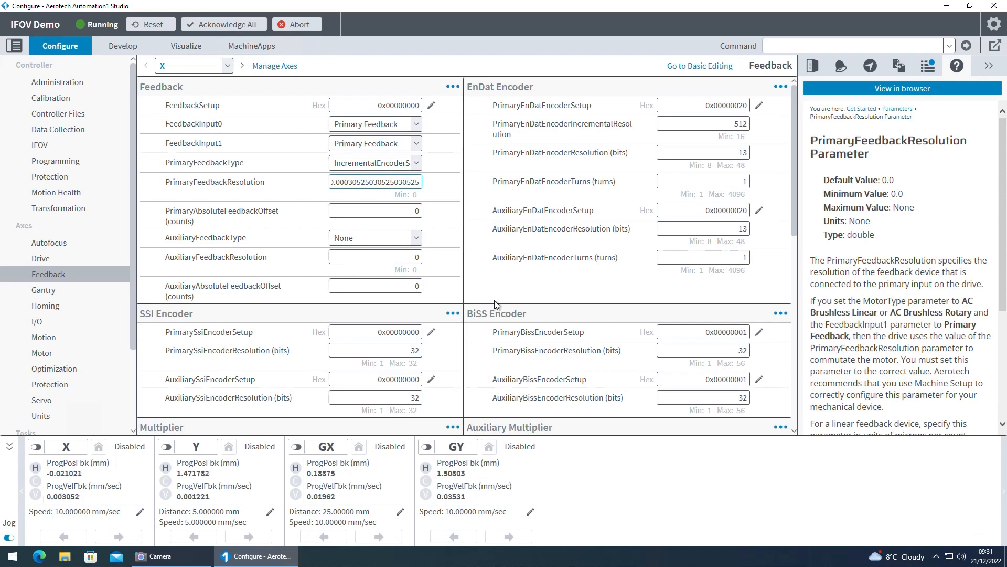
Examine the X axis PrimaryEmulatedQuadratureDivider under Multiplier and read its help topic down to the parameter description
{"action": "scroll", "coordinate": [482, 284], "scroll_direction": "down", "scroll_amount": 5}
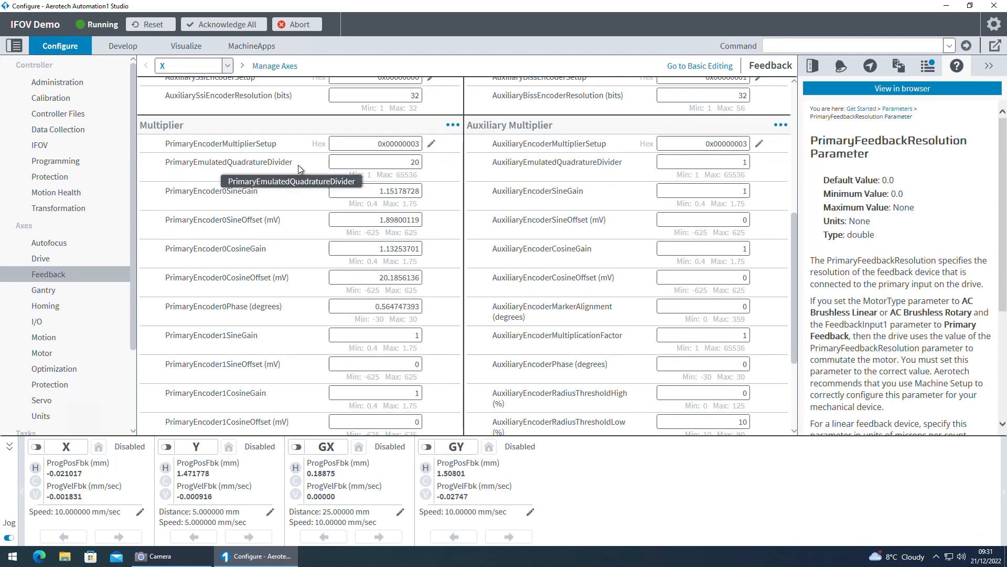
{"action": "double_click", "coordinate": [417, 161]}
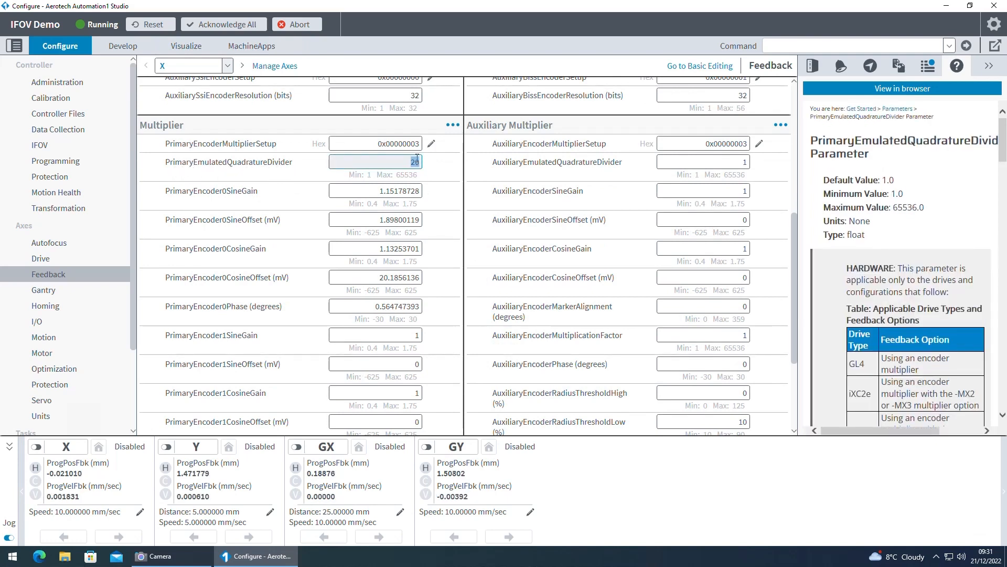
{"action": "left_click", "coordinate": [921, 238]}
{"action": "scroll", "coordinate": [923, 231], "scroll_direction": "down", "scroll_amount": 4}
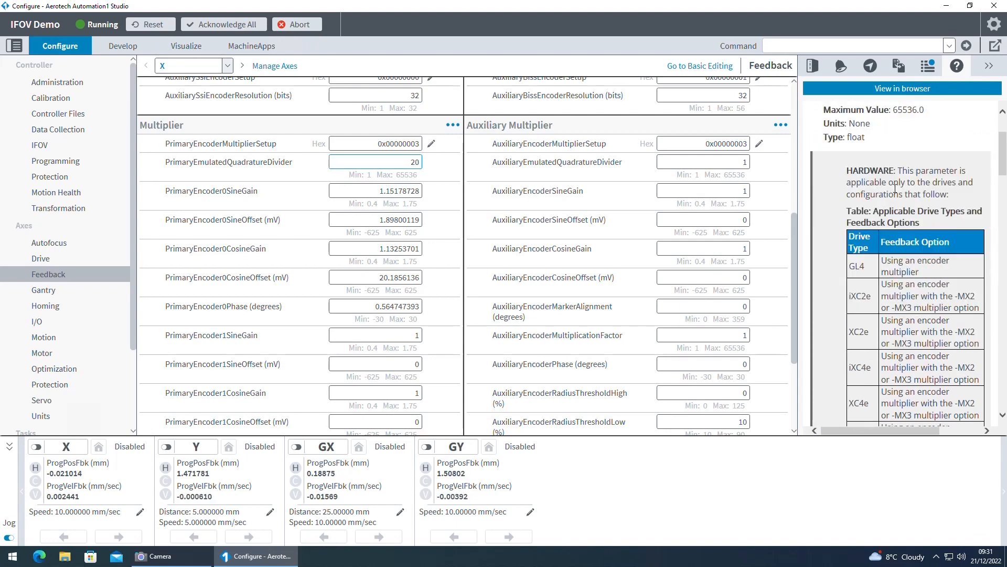
{"action": "scroll", "coordinate": [934, 199], "scroll_direction": "up", "scroll_amount": 3}
{"action": "scroll", "coordinate": [922, 204], "scroll_direction": "down", "scroll_amount": 11}
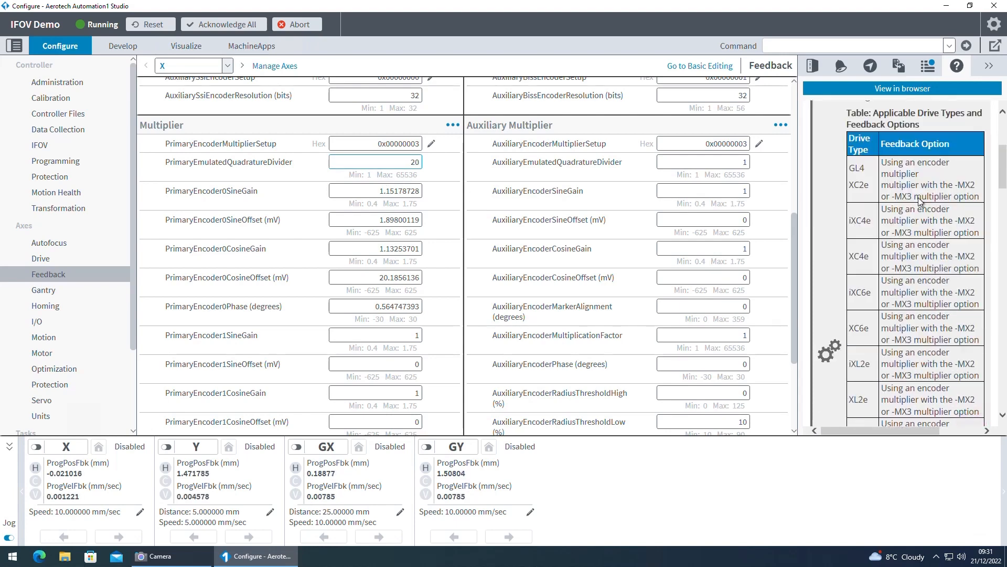
{"action": "scroll", "coordinate": [915, 207], "scroll_direction": "down", "scroll_amount": 3}
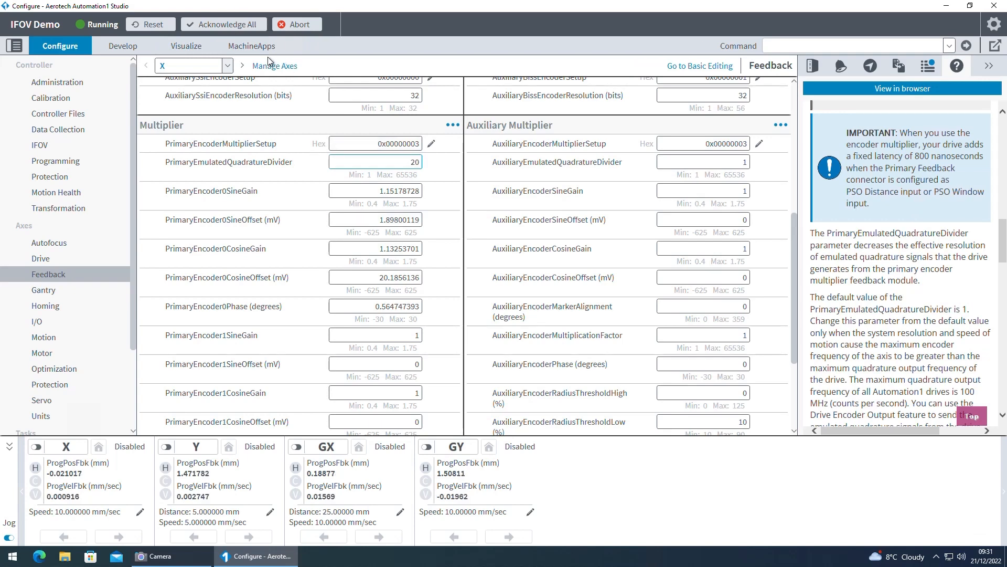
Display the Y axis multiplier parameters and check the PrimaryEncoderMultiplierSetup options for velocity filtering and high speed mode
{"action": "left_click", "coordinate": [211, 63]}
{"action": "left_click", "coordinate": [163, 101]}
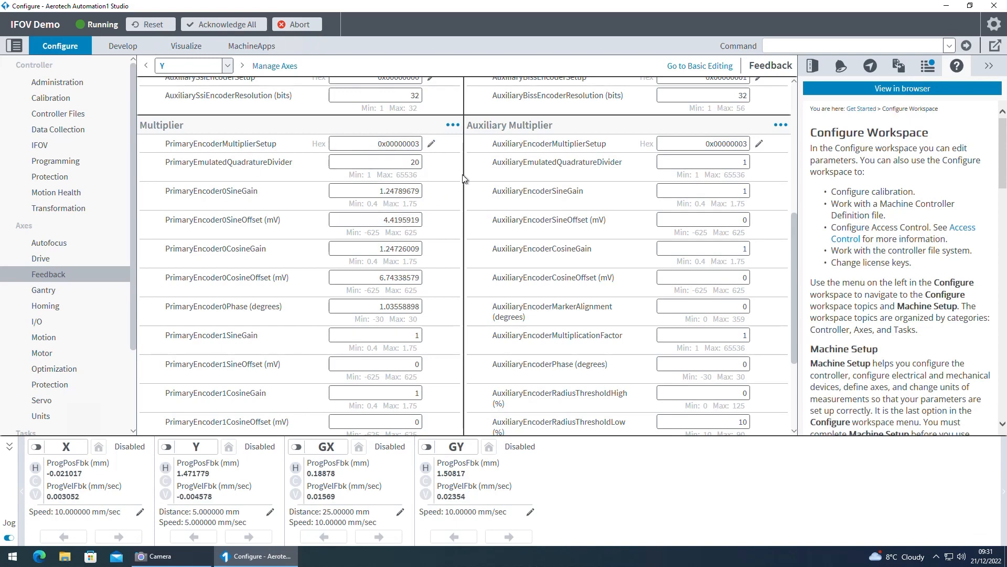
{"action": "left_click", "coordinate": [431, 144]}
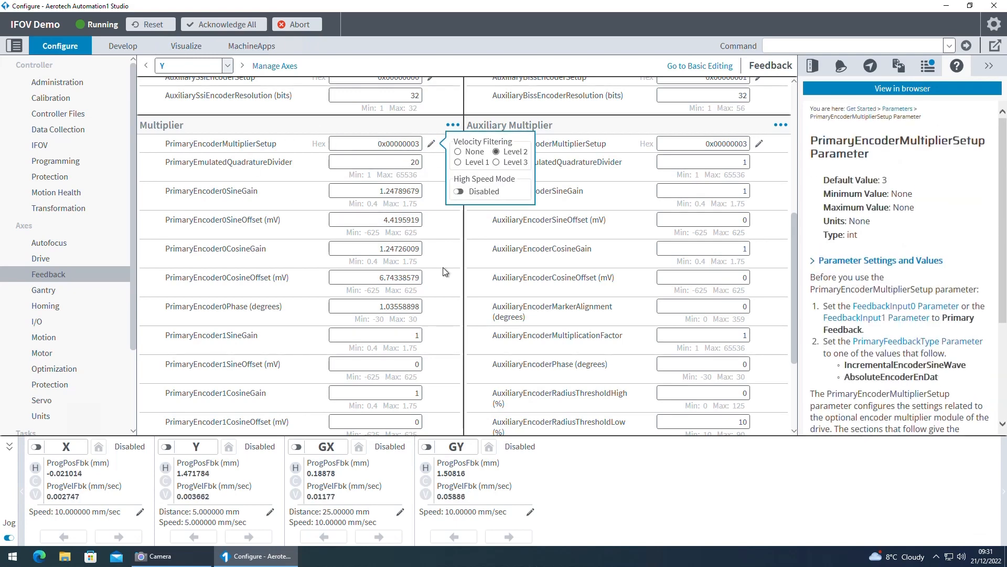
{"action": "left_click", "coordinate": [444, 269]}
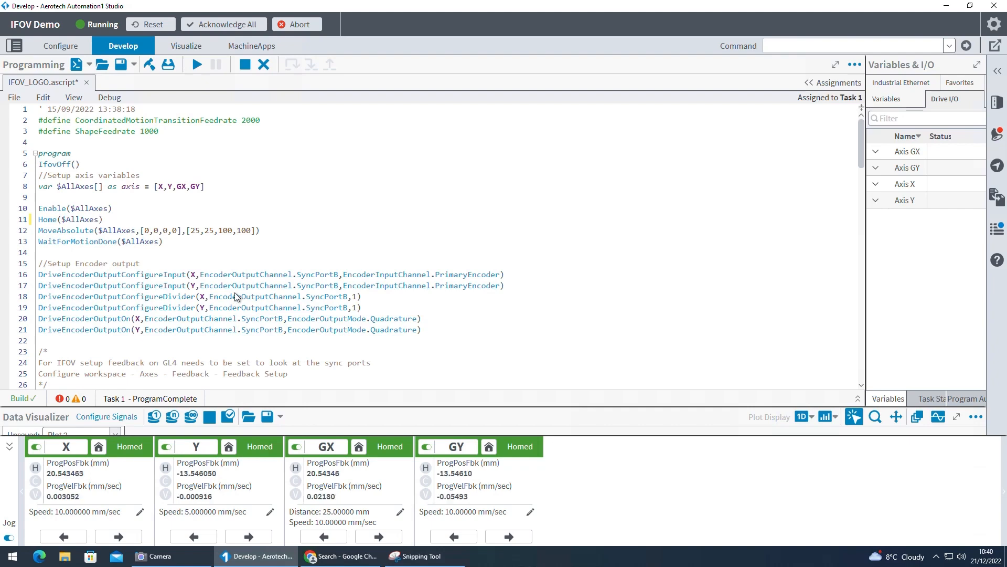
Examine the encoder output setup section of IFOV_LOGO.ascript, including the DriveEncoderOutputConfigureInput and DriveEncoderOutputOn lines for X and Y
{"action": "left_click", "coordinate": [117, 251]}
{"action": "scroll", "coordinate": [113, 238], "scroll_direction": "down", "scroll_amount": 3}
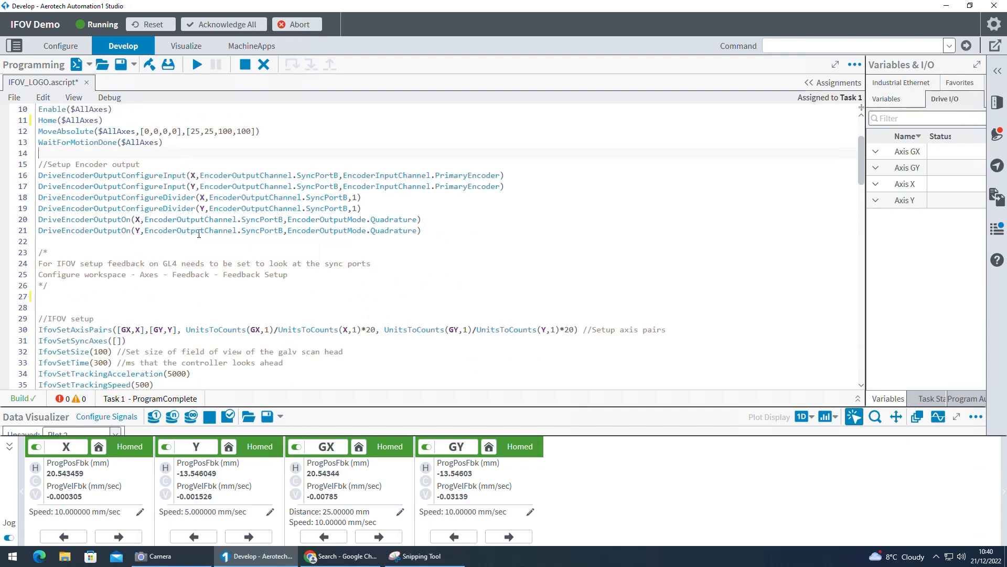
{"action": "left_click", "coordinate": [39, 175]}
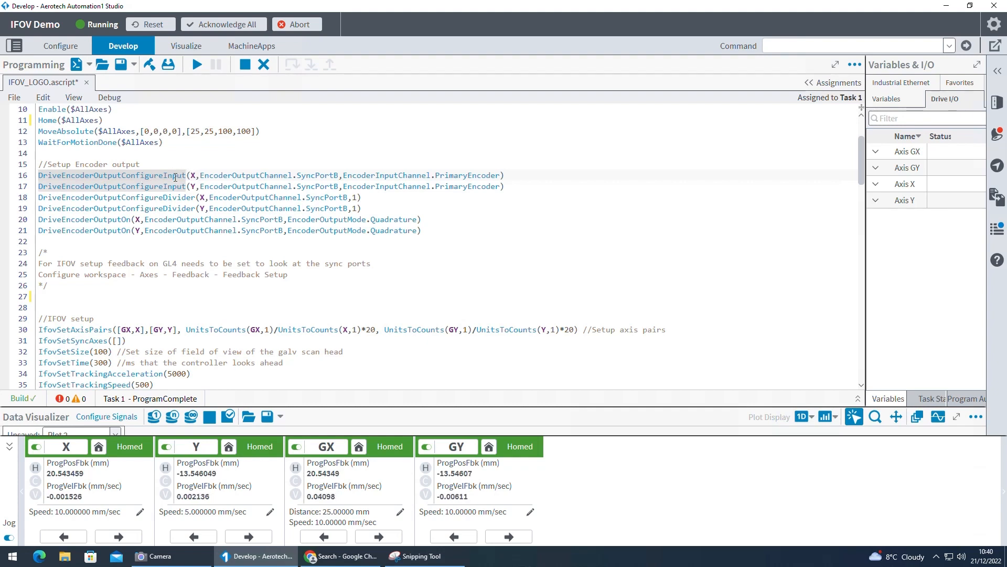
{"action": "mouse_move", "coordinate": [170, 178]}
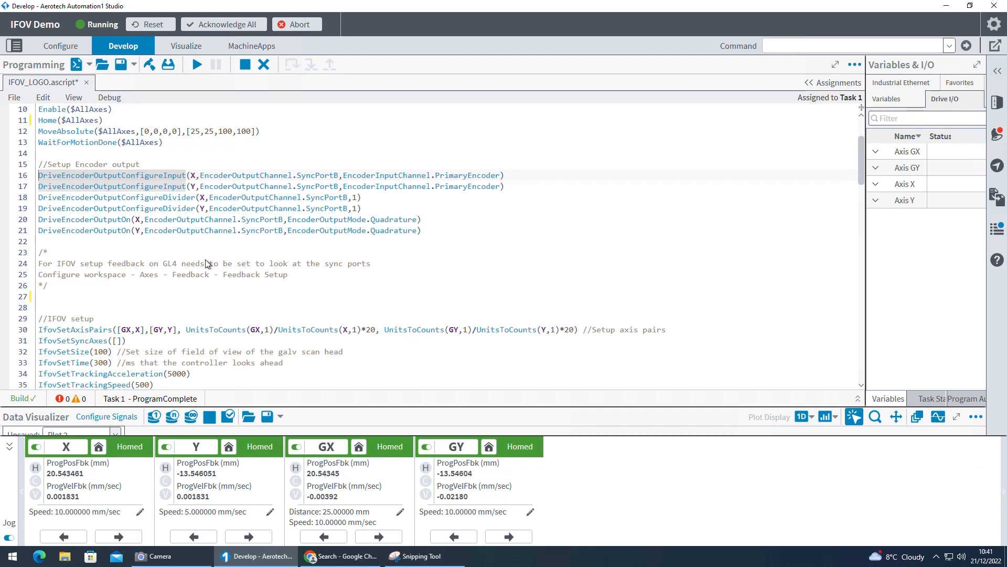
{"action": "left_click", "coordinate": [112, 231]}
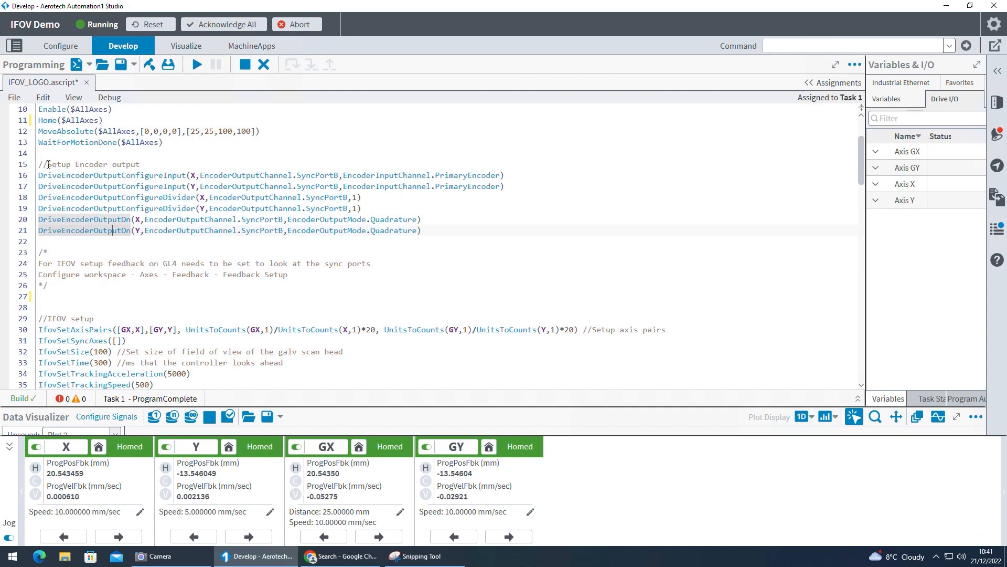
Examine the X axis DriveEncoderOutputConfigureInput line under Setup Encoder output, including its axis, SyncPortB output channel and PrimaryEncoder input channel arguments
{"action": "left_click_drag", "start_coordinate": [47, 165], "coordinate": [140, 165]}
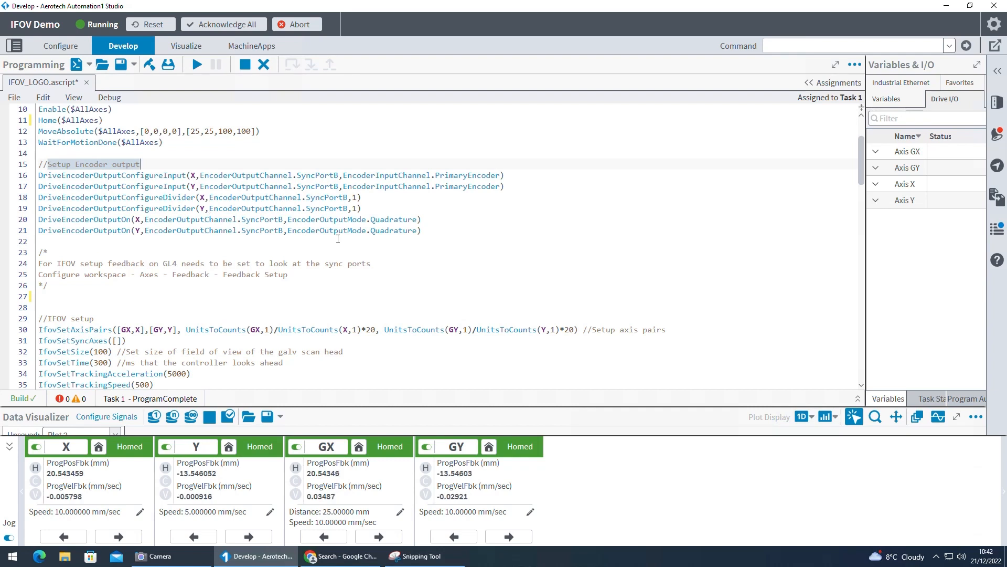
{"action": "left_click", "coordinate": [74, 175]}
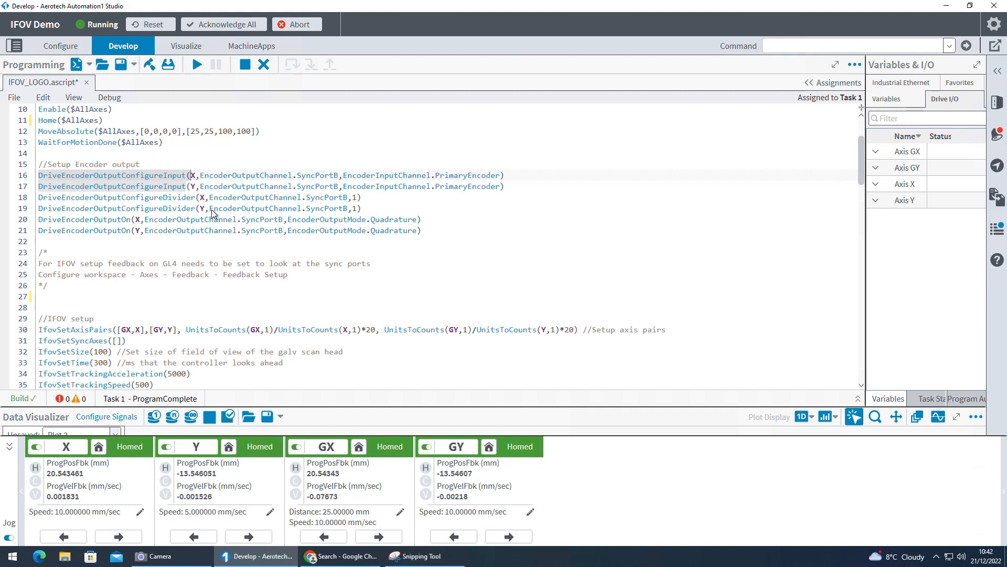
{"action": "left_click", "coordinate": [192, 182]}
{"action": "left_click", "coordinate": [193, 177]}
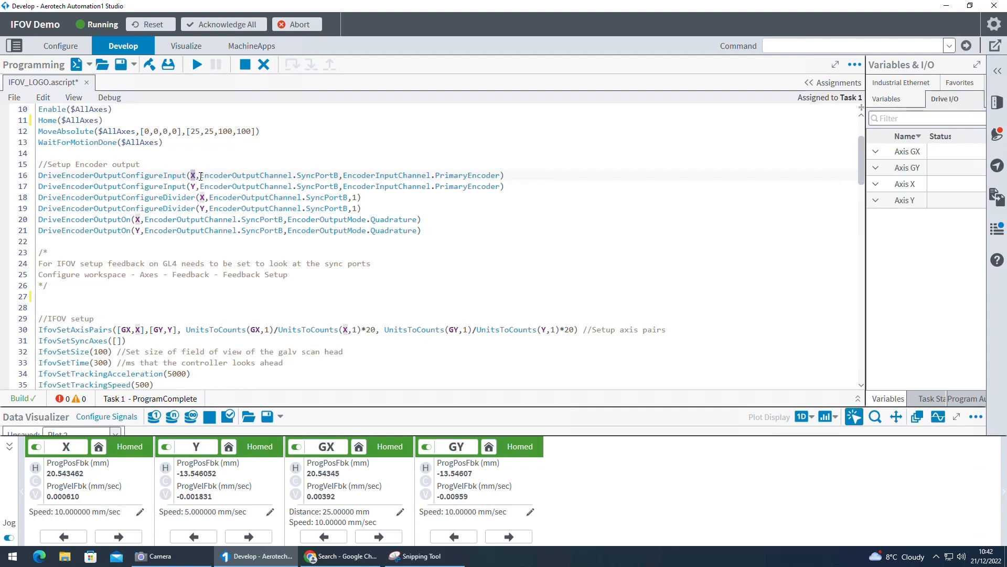
{"action": "left_click_drag", "start_coordinate": [201, 176], "coordinate": [339, 175]}
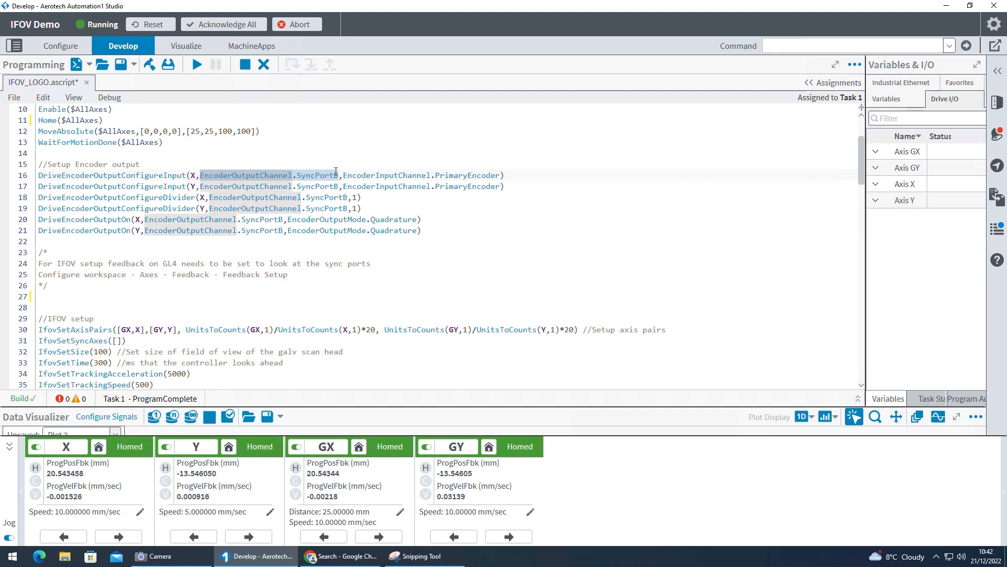
{"action": "left_click_drag", "start_coordinate": [344, 176], "coordinate": [500, 175]}
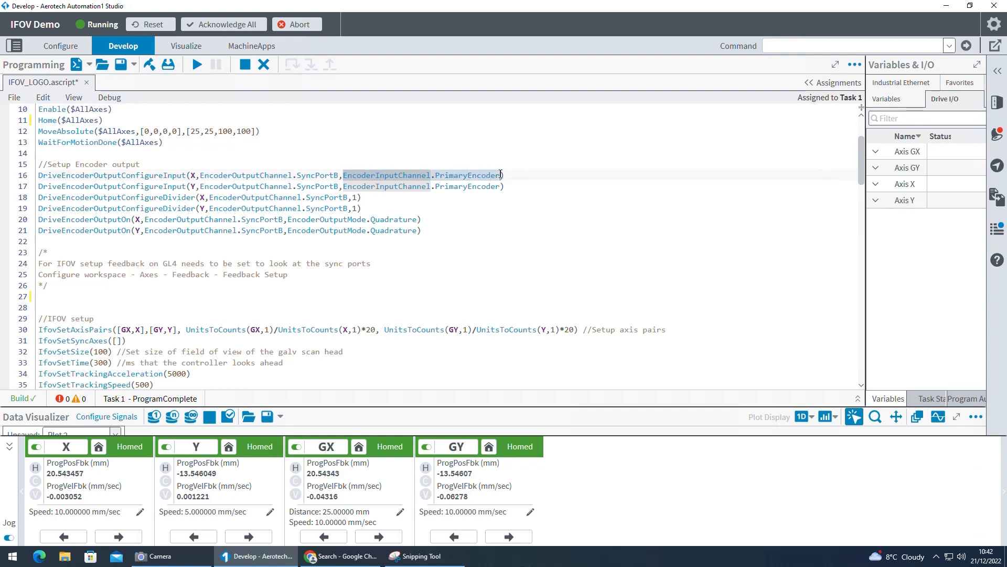
{"action": "left_click", "coordinate": [469, 174]}
Insert a second DriveEncoderOutputConfigureInput call with X as its axis argument below the existing X axis line
{"action": "left_click", "coordinate": [532, 179]}
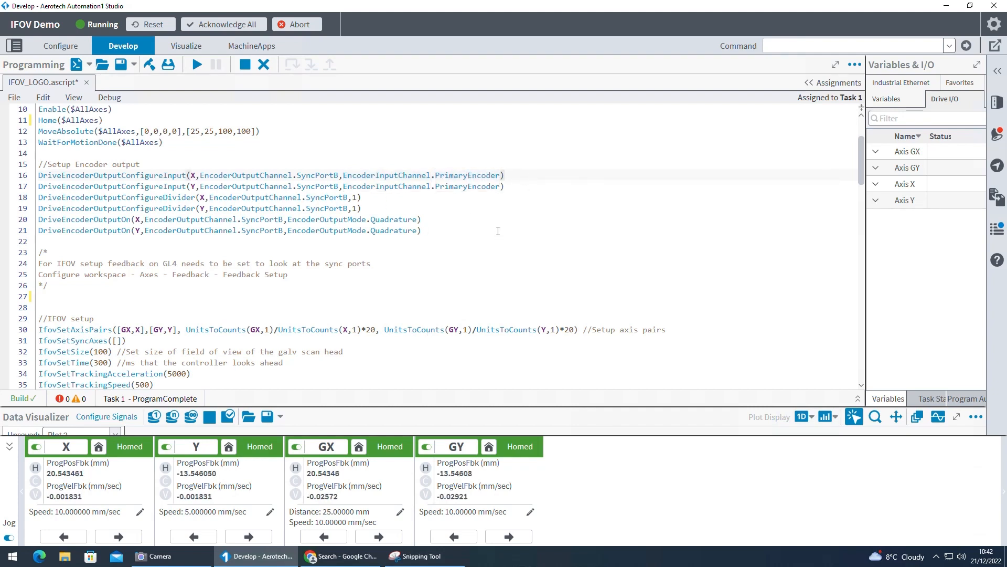
{"action": "key", "text": "Return"}
{"action": "type", "text": "dr"}
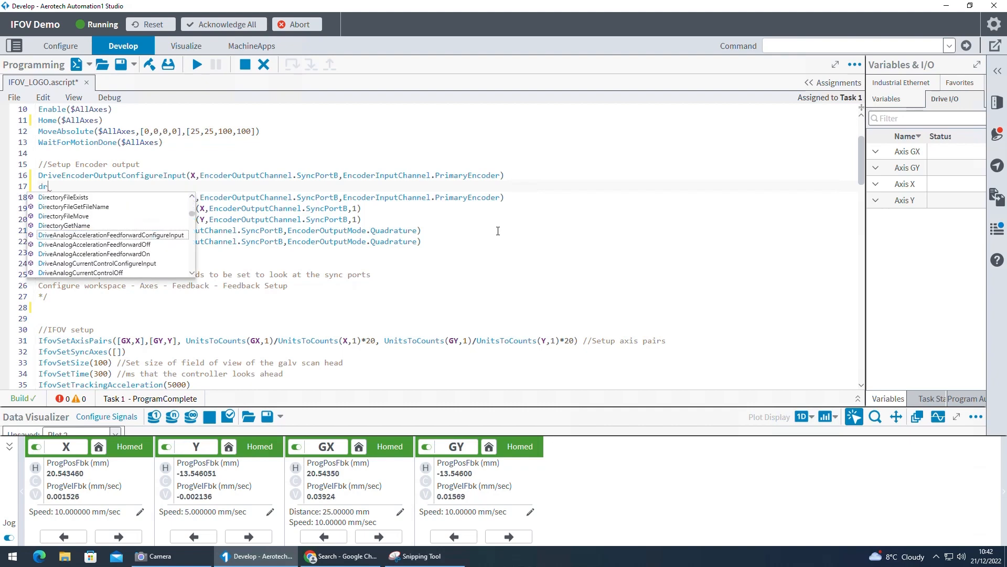
{"action": "type", "text": "iveencoder"}
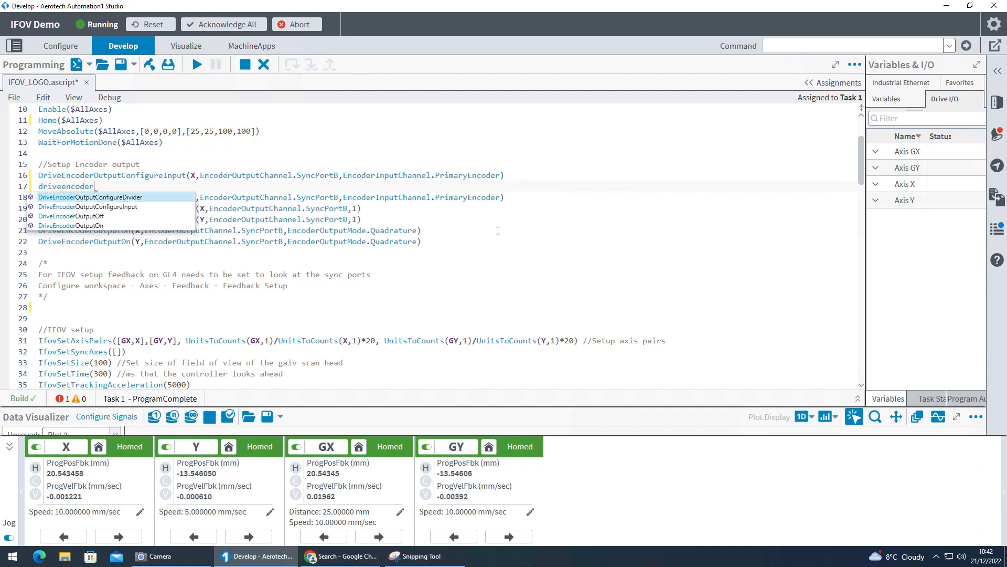
{"action": "key", "text": "Down"}
{"action": "key", "text": "Return"}
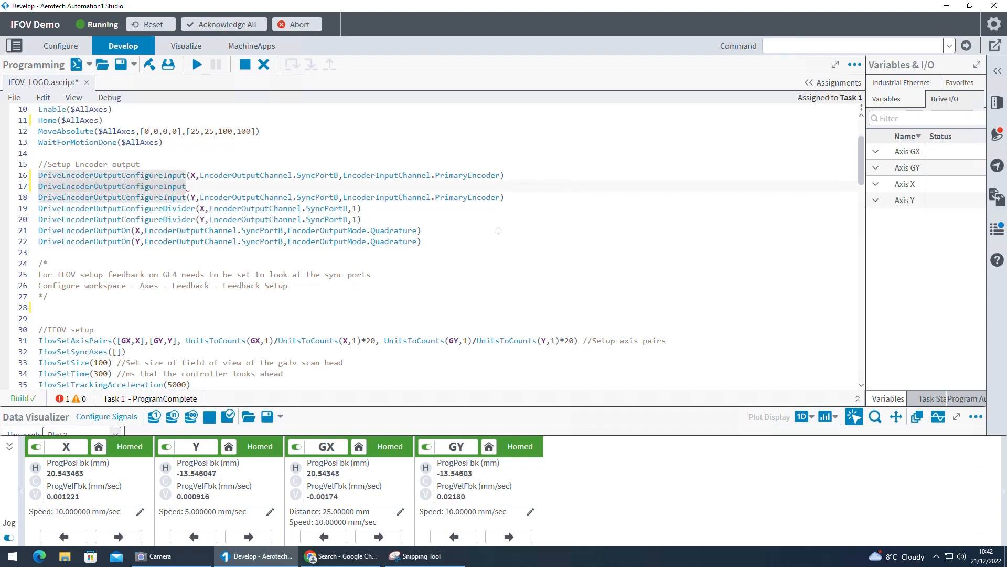
{"action": "type", "text": "(X"}
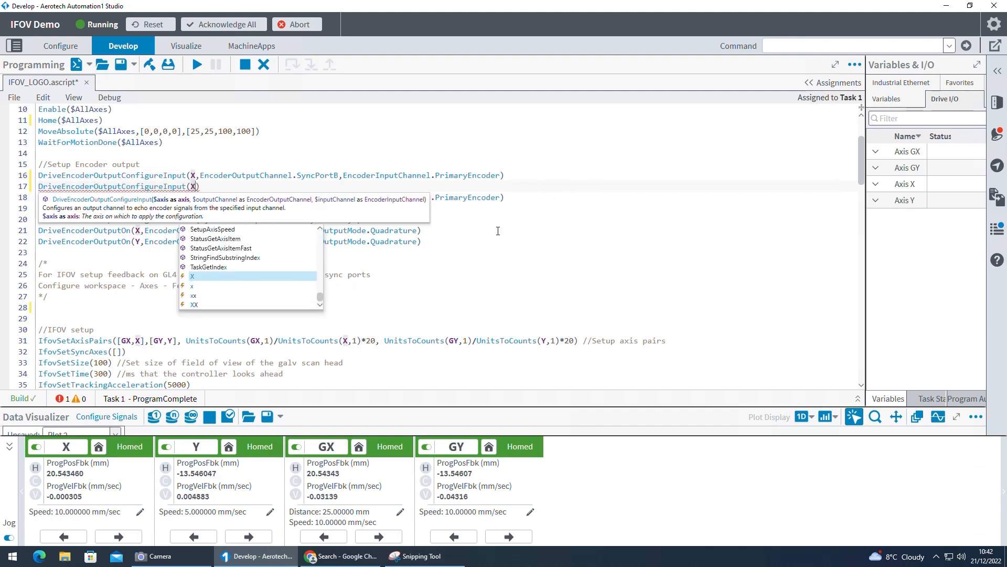
Add EncoderOutputChannel.SyncPortB as the output channel argument of the new DriveEncoderOutputConfigureInput call
{"action": "type", "text": ",E"}
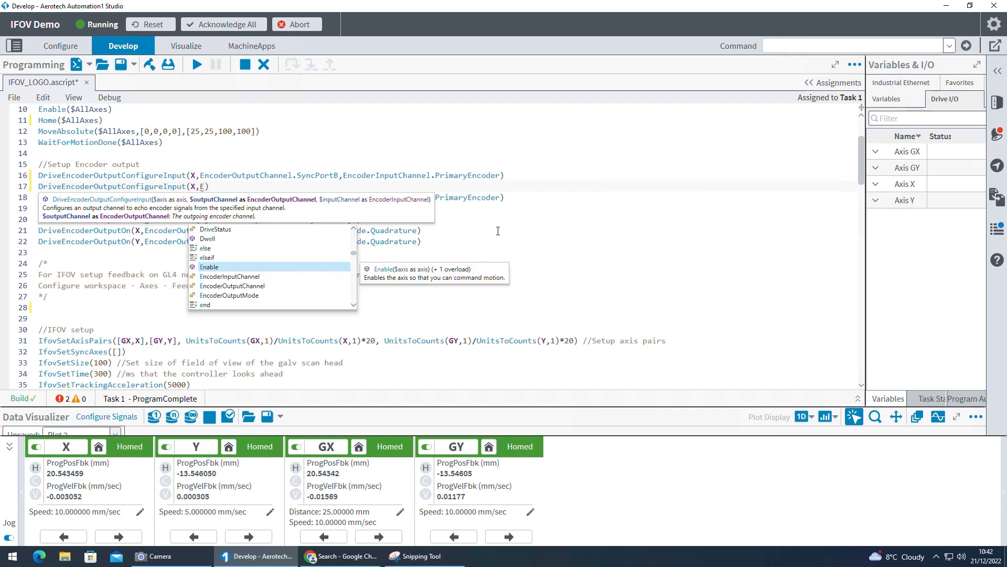
{"action": "key", "text": "Down"}
{"action": "key", "text": "Down"}
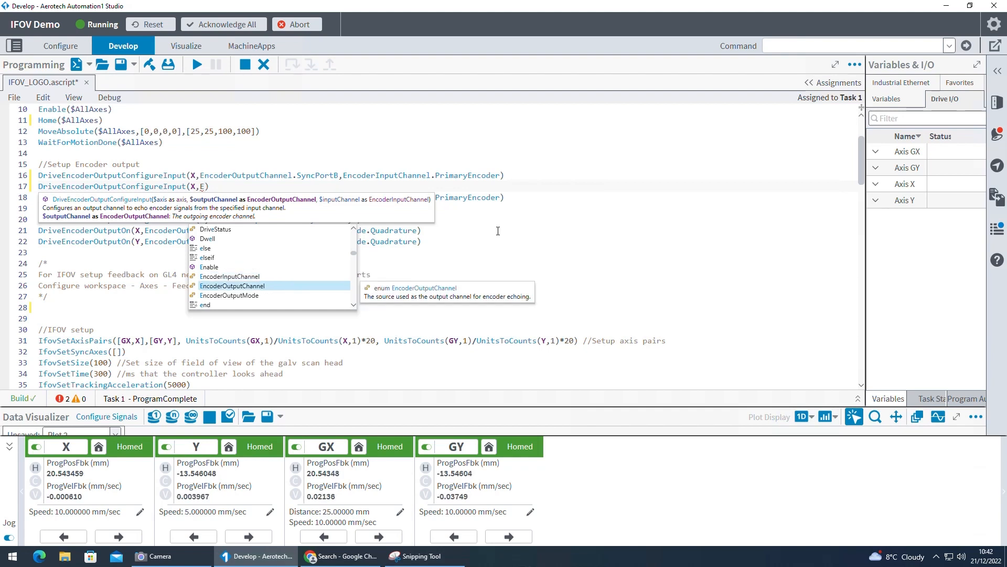
{"action": "type", "text": "ncoderOutputChannel."}
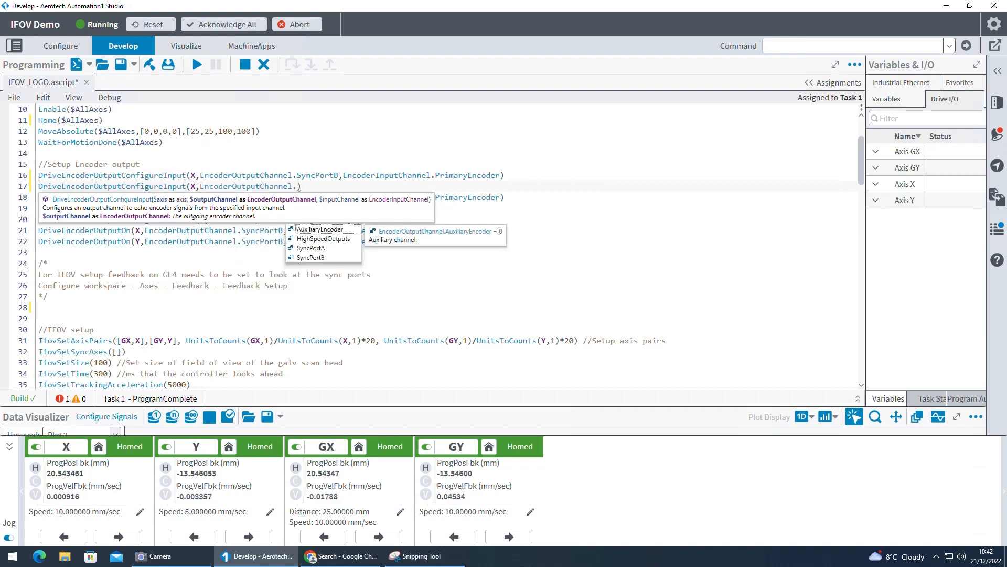
{"action": "key", "text": "Down"}
{"action": "key", "text": "Down"}
{"action": "key", "text": "Down"}
{"action": "key", "text": "Return"}
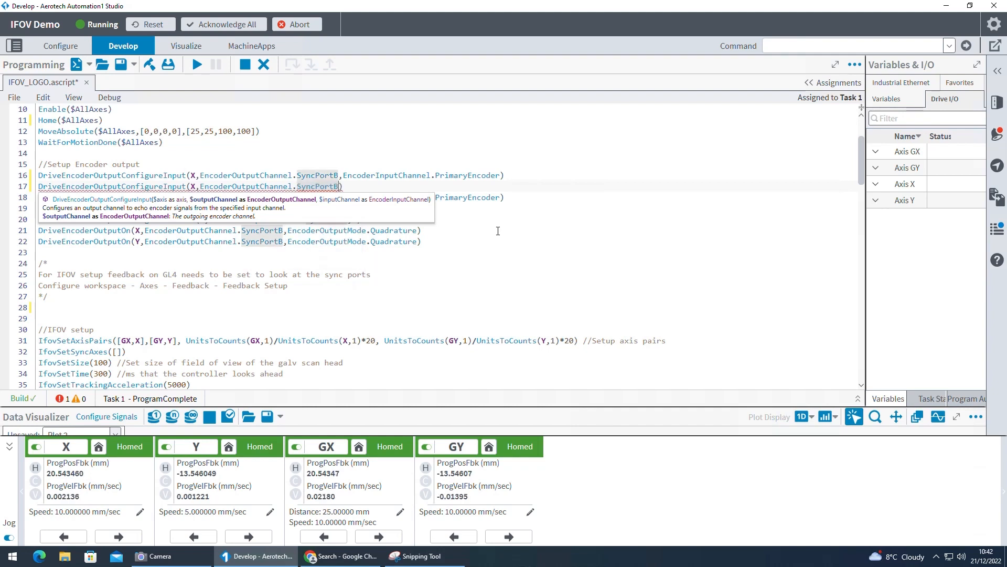
Complete the new DriveEncoderOutputConfigureInput call with EncoderInputChannel.PrimaryEncoder as the input channel argument
{"action": "type", "text": ",En"}
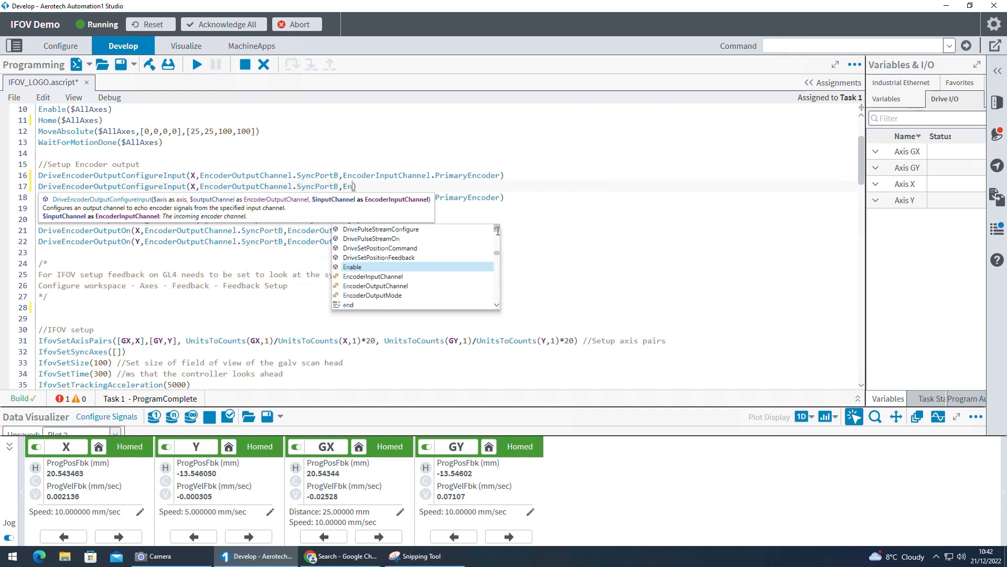
{"action": "key", "text": "Down"}
{"action": "key", "text": "Down"}
{"action": "key", "text": "Down"}
{"action": "key", "text": "Up"}
{"action": "key", "text": "Up"}
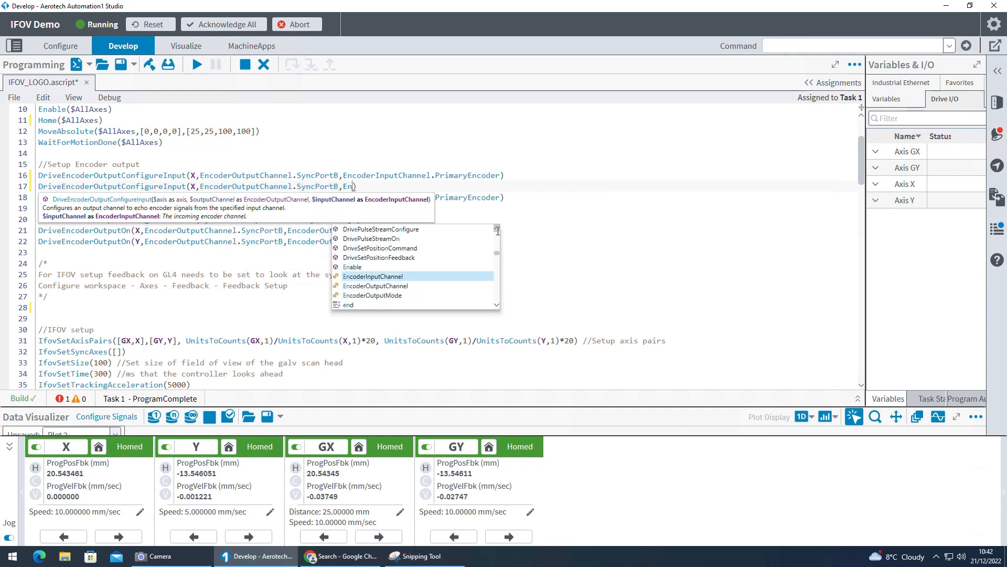
{"action": "key", "text": "Return"}
{"action": "type", "text": "."}
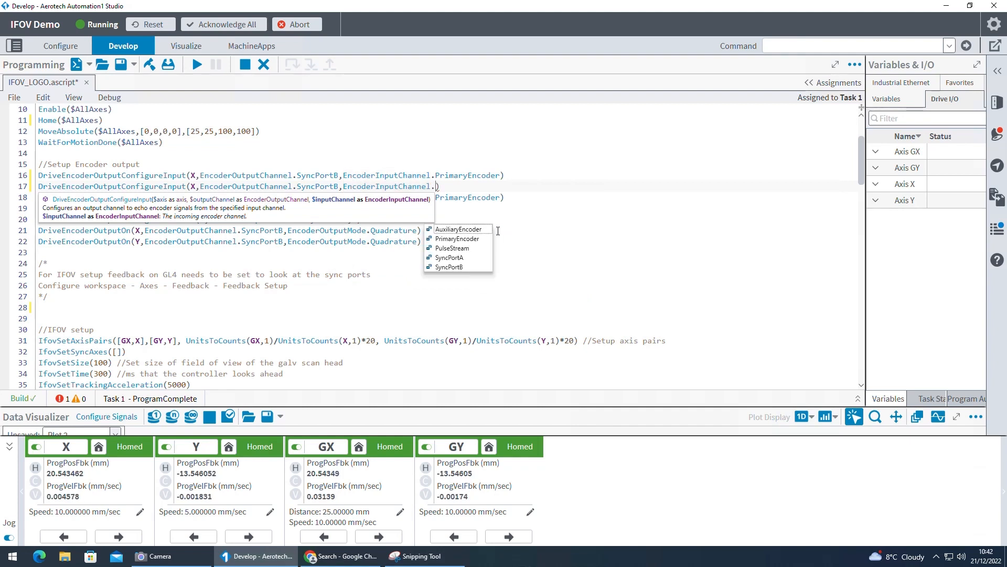
{"action": "key", "text": "Down"}
{"action": "key", "text": "Return"}
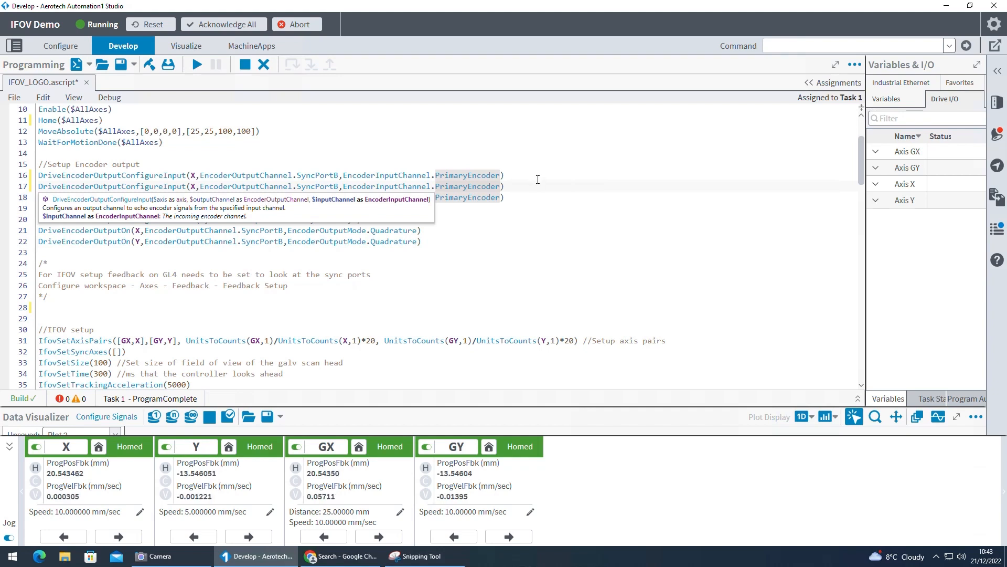
Delete the duplicate X axis DriveEncoderOutputConfigureInput line, including its empty line
{"action": "left_click_drag", "start_coordinate": [517, 187], "coordinate": [22, 186]}
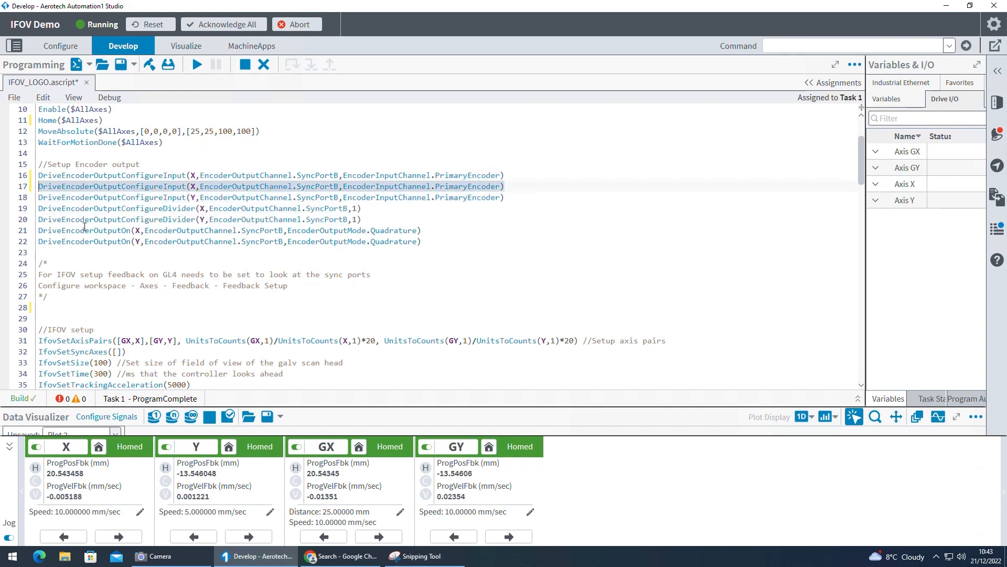
{"action": "key", "text": "Delete"}
{"action": "key", "text": "BackSpace"}
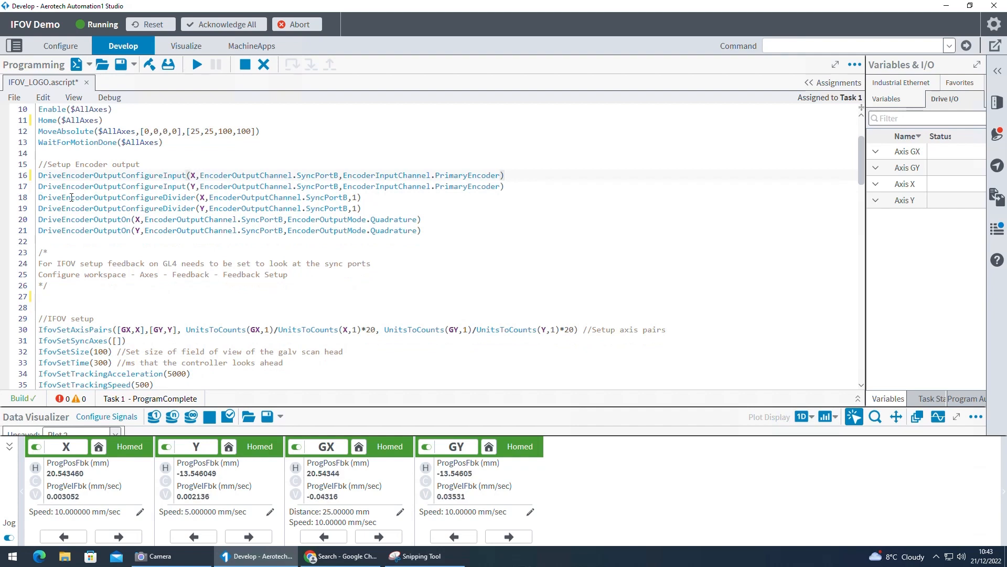
Examine the X axis DriveEncoderOutputConfigureDivider line and the axis, output channel and output mode arguments of DriveEncoderOutputOn
{"action": "left_click", "coordinate": [71, 194]}
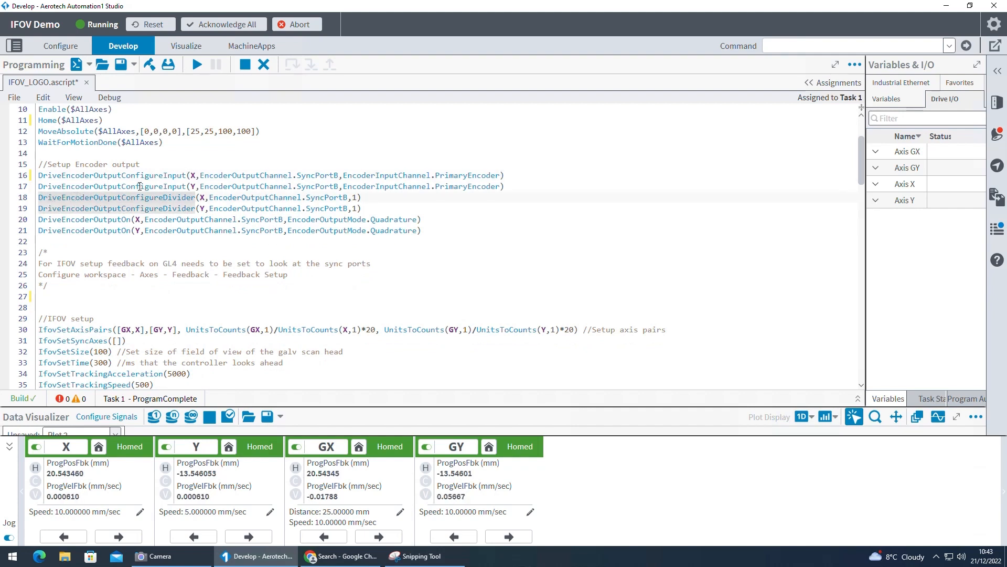
{"action": "left_click_drag", "start_coordinate": [361, 197], "coordinate": [16, 196]}
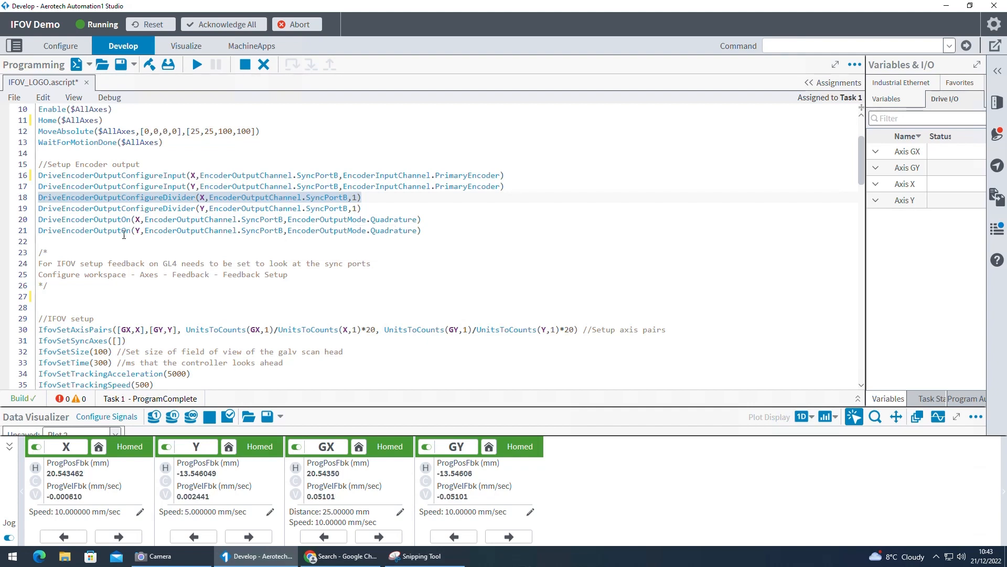
{"action": "left_click", "coordinate": [90, 220]}
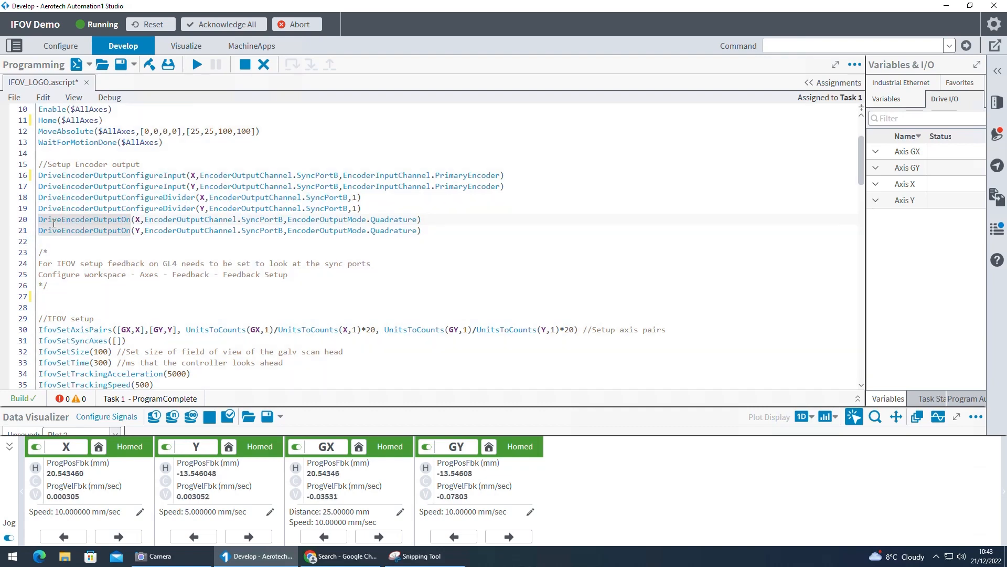
{"action": "left_click", "coordinate": [146, 229]}
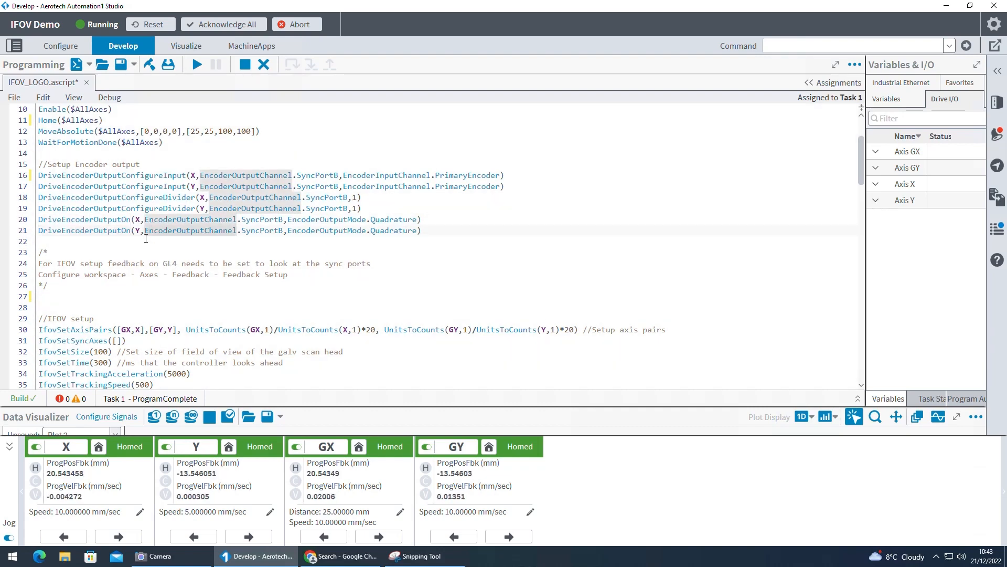
{"action": "left_click", "coordinate": [137, 220]}
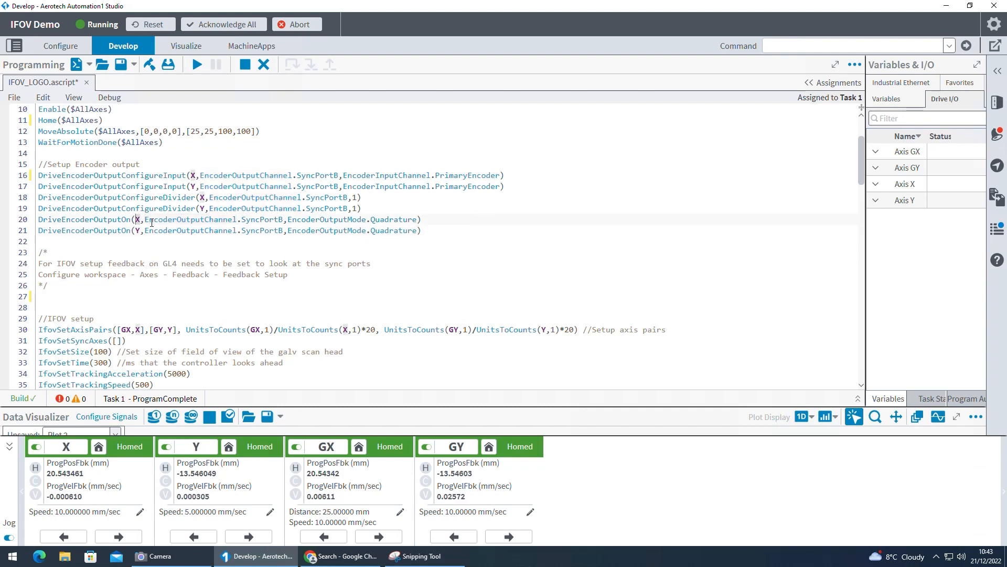
{"action": "double_click", "coordinate": [172, 220]}
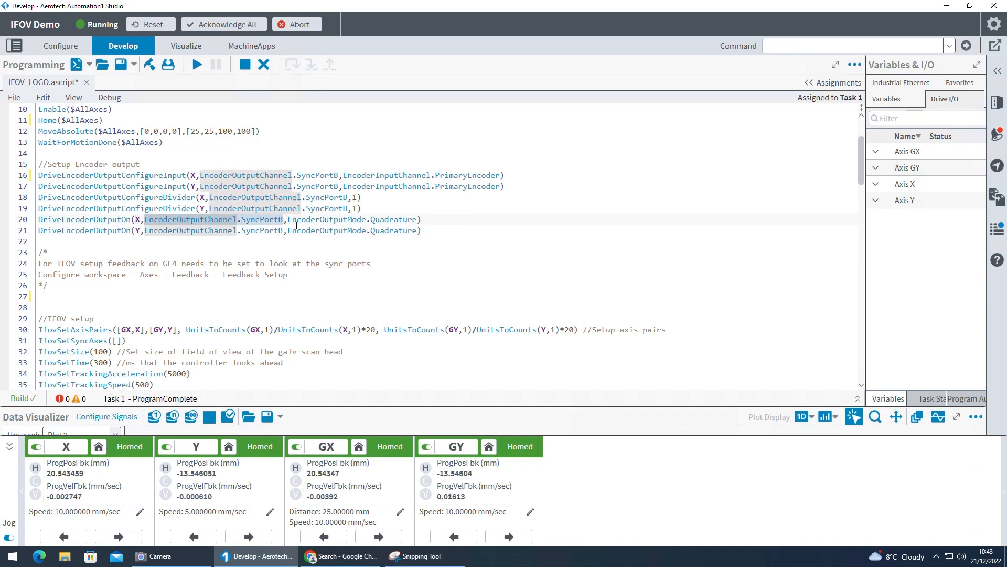
{"action": "left_click", "coordinate": [295, 220]}
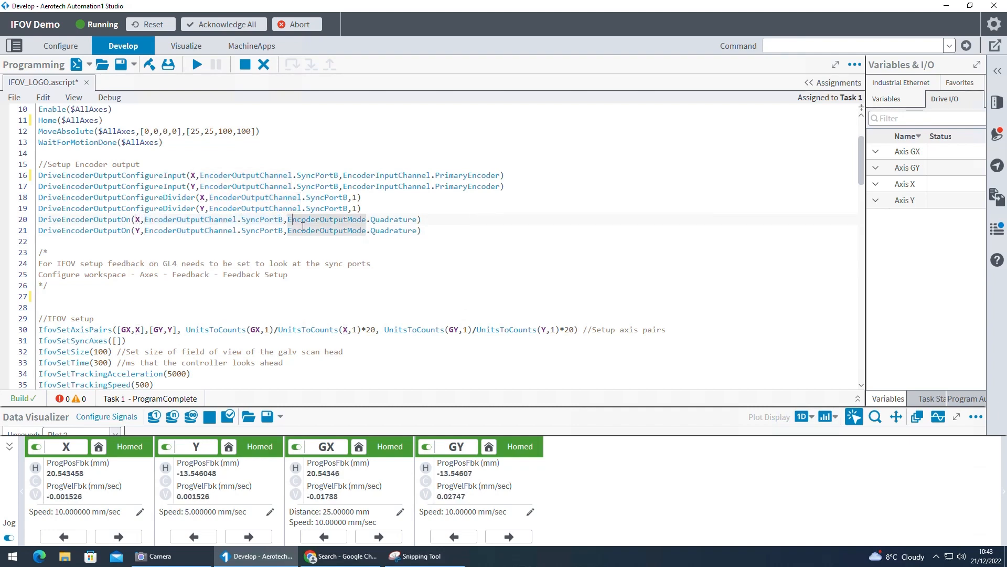
Remove the Quadrature option from the X axis DriveEncoderOutputOn line and re-enter it as EncoderOutputMode.Quadrature
{"action": "left_click", "coordinate": [412, 221]}
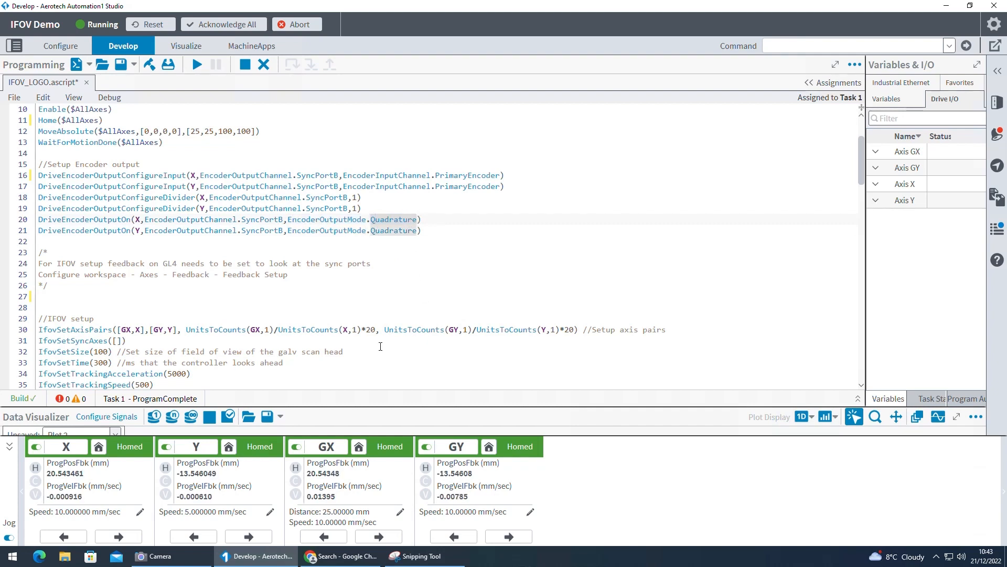
{"action": "key", "text": "BackSpace"}
{"action": "key", "text": "BackSpace"}
{"action": "key", "text": "BackSpace"}
{"action": "key", "text": "BackSpace"}
{"action": "key", "text": "BackSpace"}
{"action": "key", "text": "BackSpace"}
{"action": "key", "text": "BackSpace"}
{"action": "key", "text": "BackSpace"}
{"action": "key", "text": "BackSpace"}
{"action": "key", "text": "BackSpace"}
{"action": "key", "text": "BackSpace"}
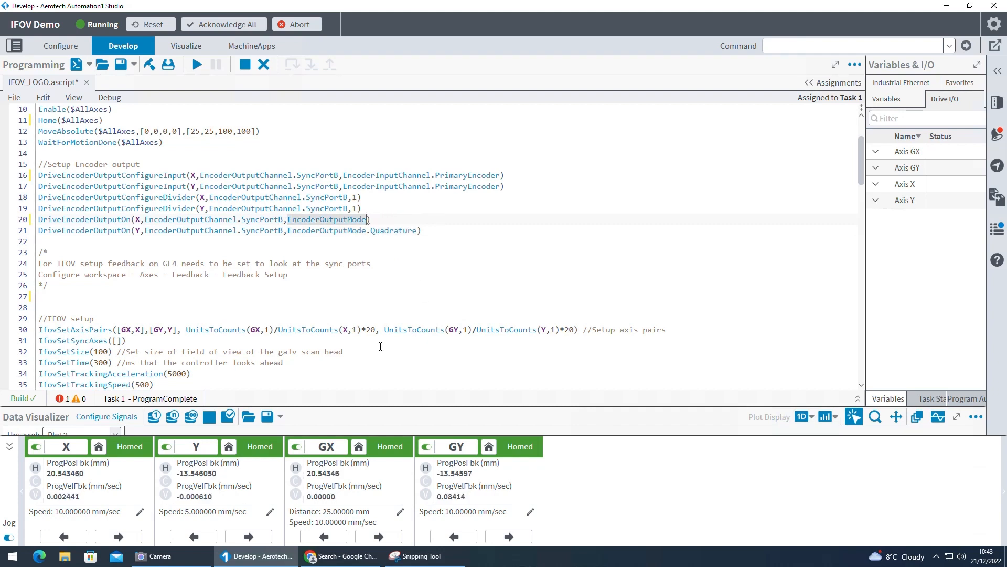
{"action": "type", "text": "."}
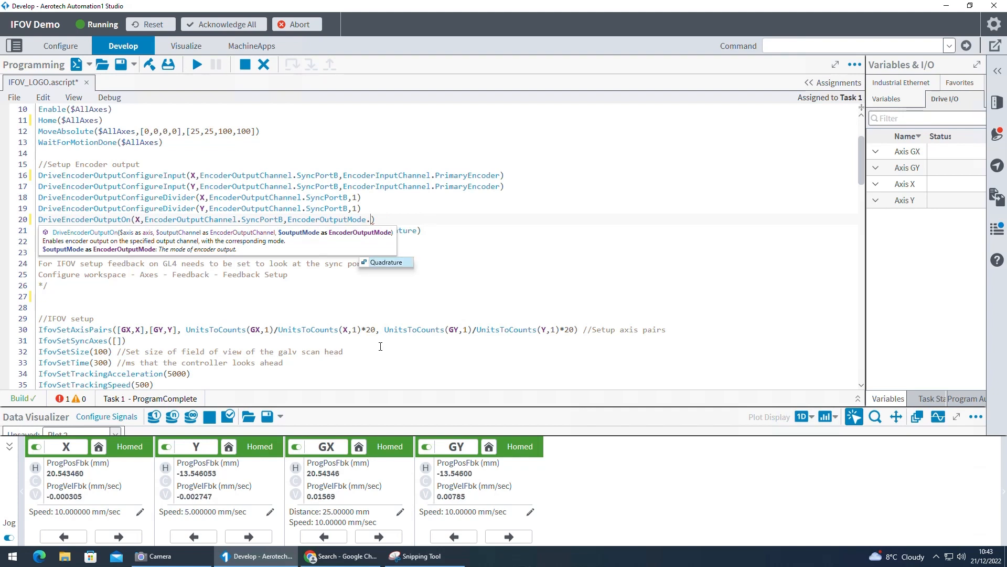
{"action": "key", "text": "Return"}
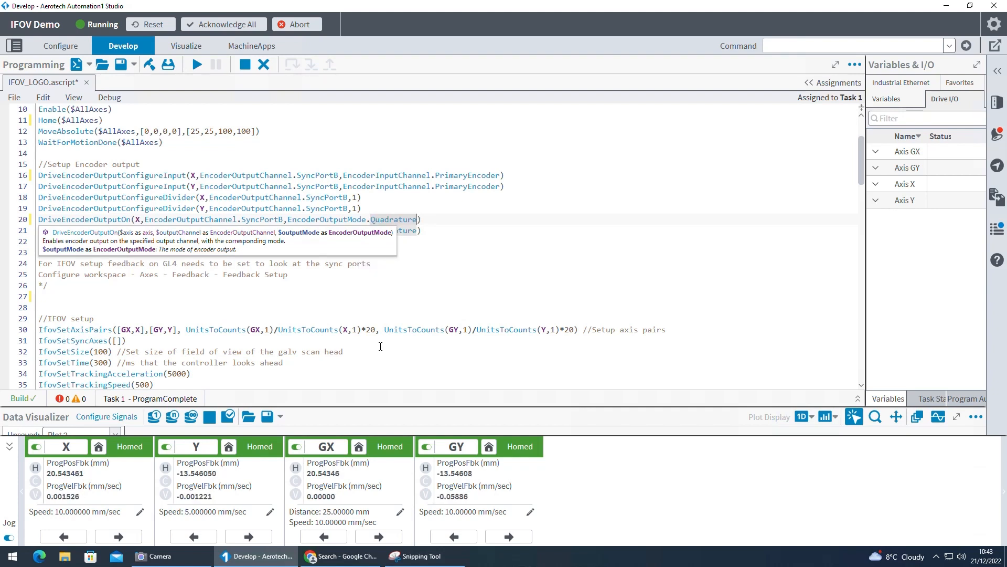
{"action": "left_click", "coordinate": [422, 243]}
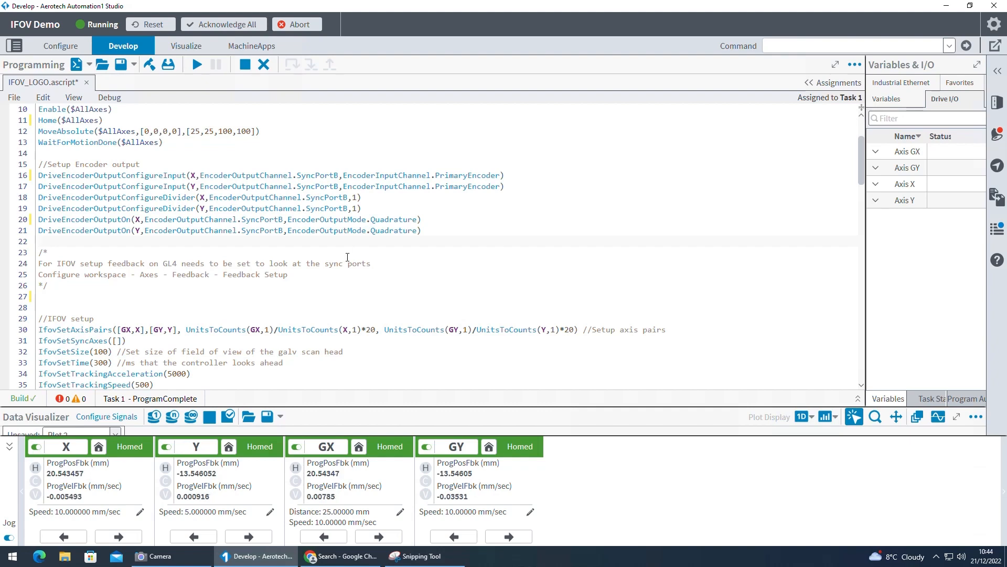
Start a second IfovSetAxisPairs call on a new line below the existing one, using the overload with horizontal and vertical scale factors
{"action": "scroll", "coordinate": [347, 257], "scroll_direction": "down", "scroll_amount": 4}
{"action": "left_click", "coordinate": [201, 230]}
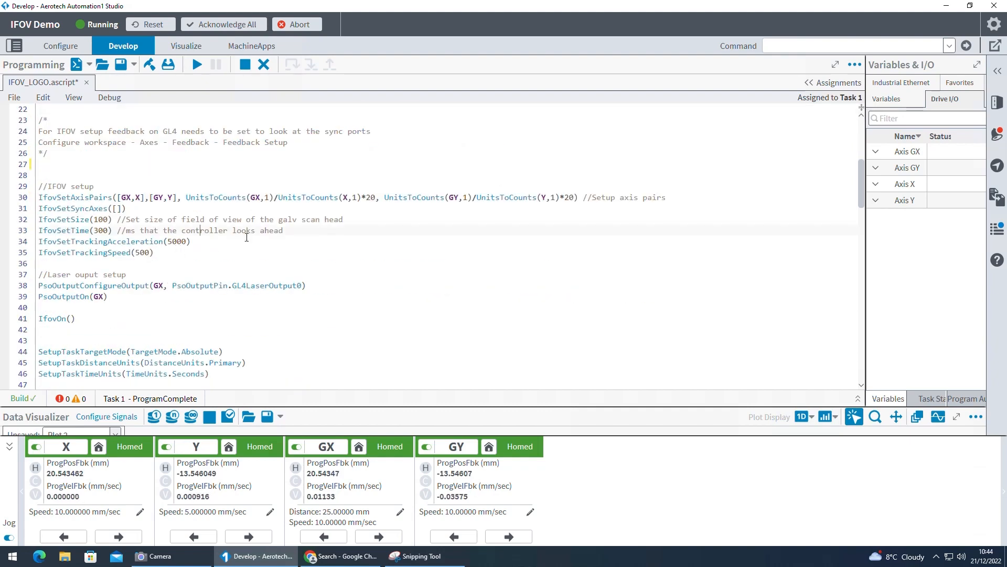
{"action": "left_click", "coordinate": [688, 198]}
{"action": "key", "text": "Return"}
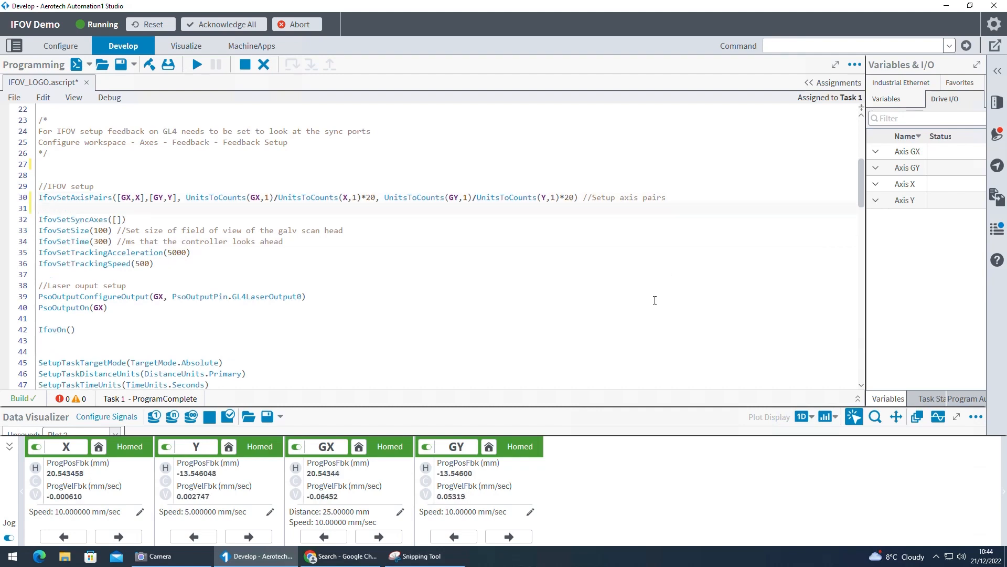
{"action": "type", "text": "Ifov"}
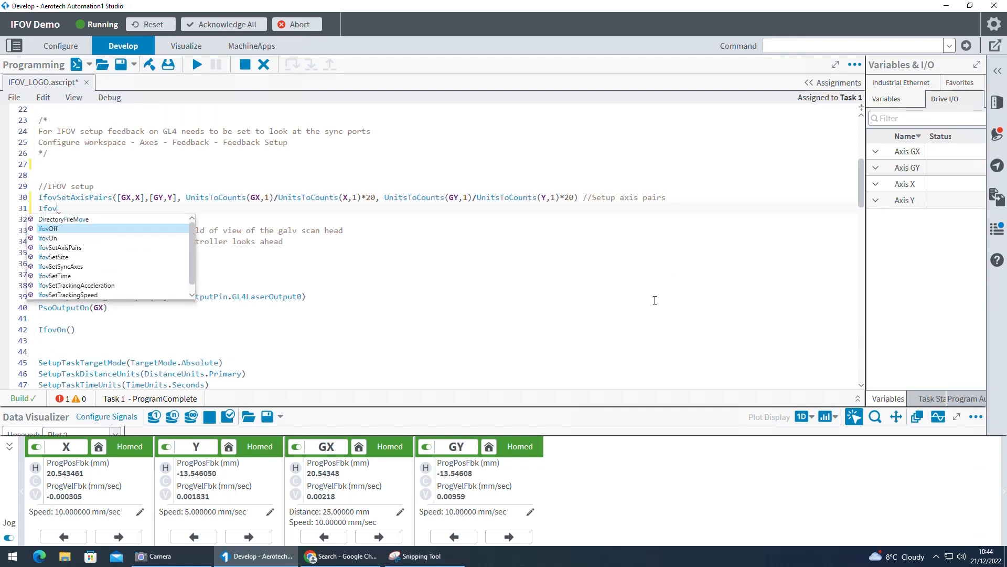
{"action": "key", "text": "Down"}
{"action": "key", "text": "Down"}
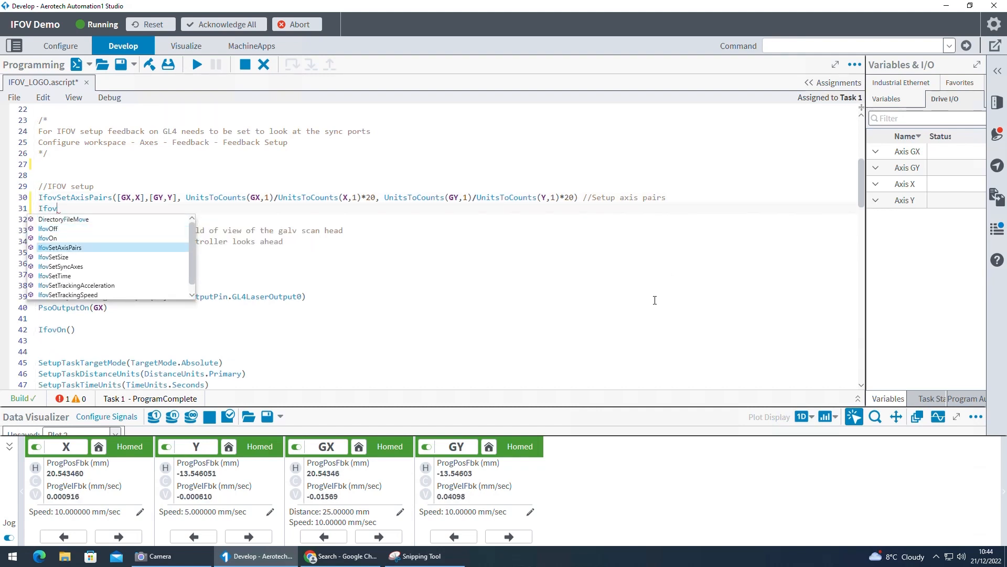
{"action": "key", "text": "Return"}
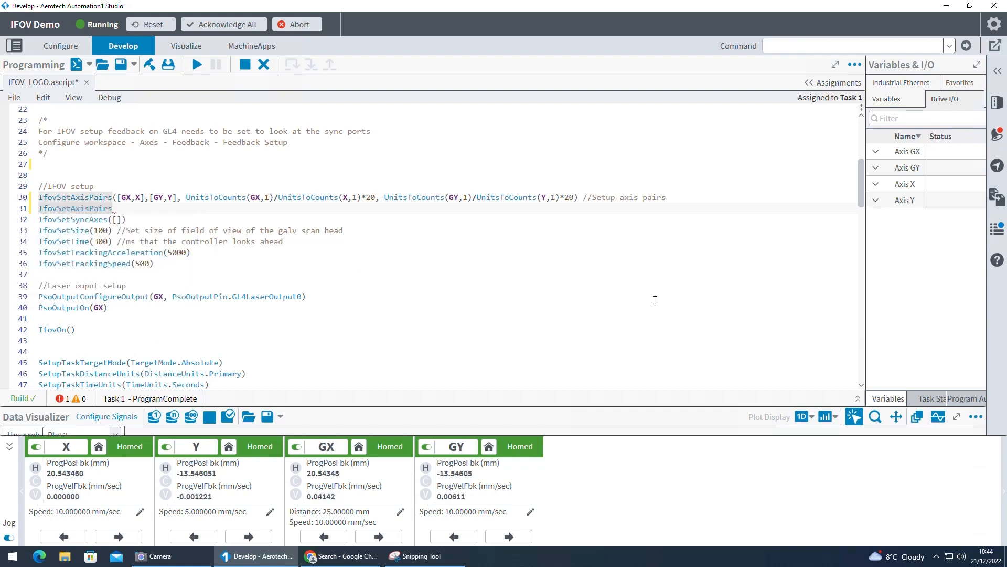
{"action": "type", "text": "("}
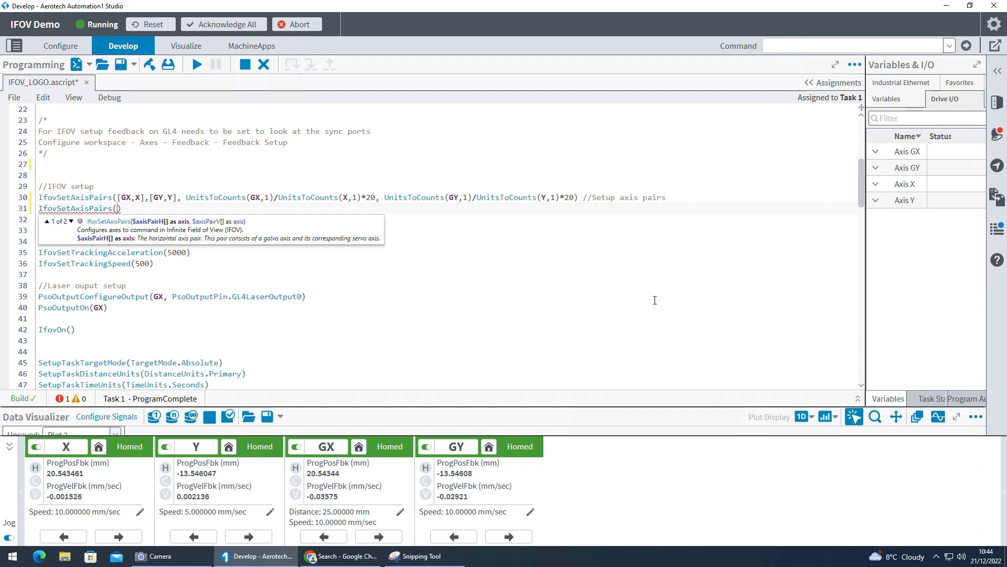
{"action": "key", "text": "Down"}
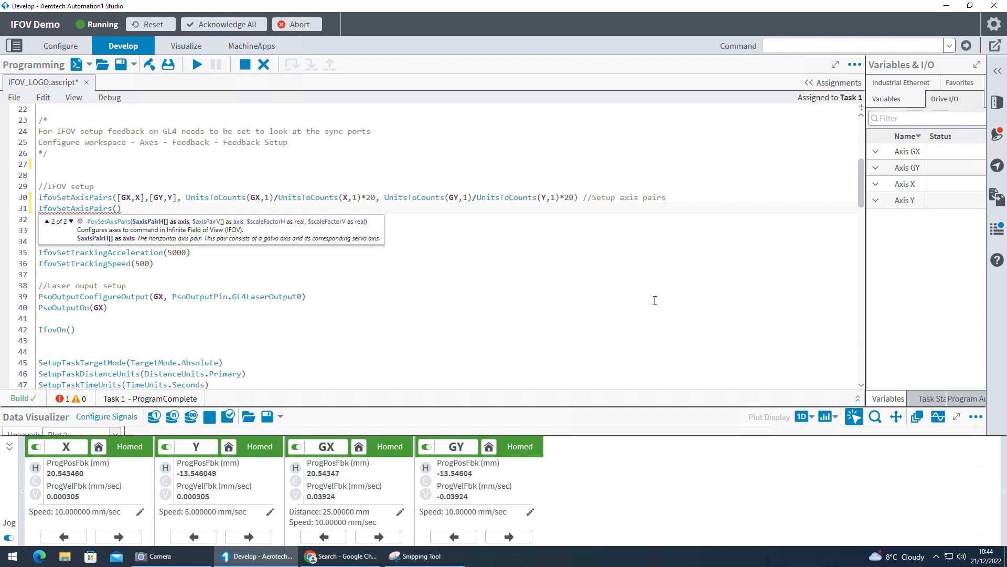
Enter [GX,X] as the horizontal axis pair and [GY,Y] as the vertical axis pair in the new IfovSetAxisPairs call
{"action": "type", "text": "[]"}
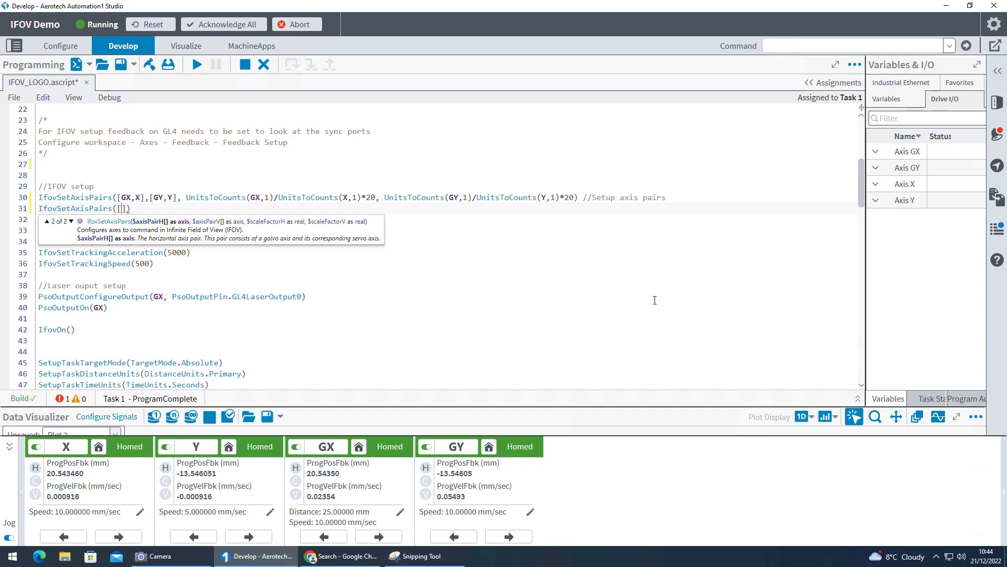
{"action": "type", "text": "GX,X"}
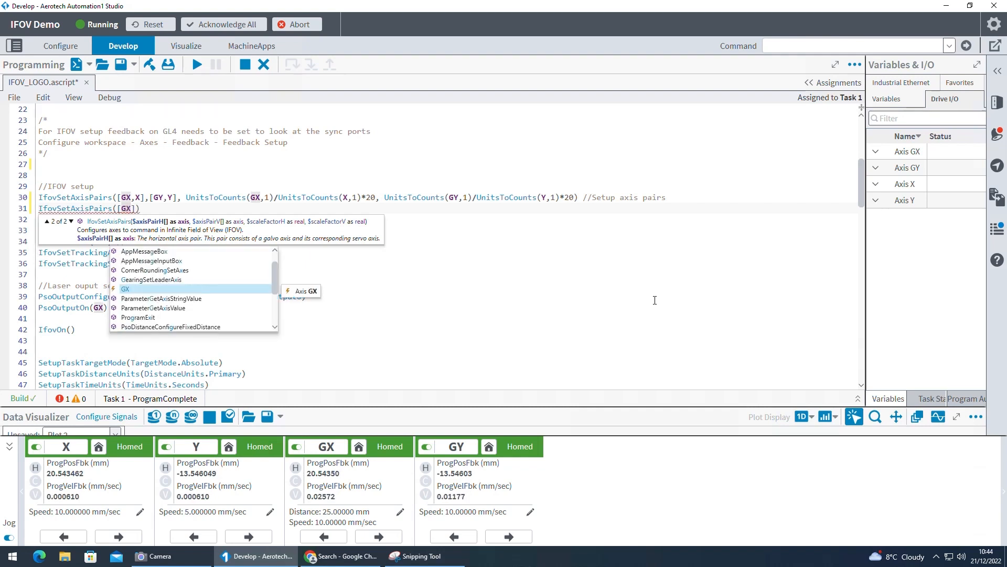
{"action": "type", "text": "],"}
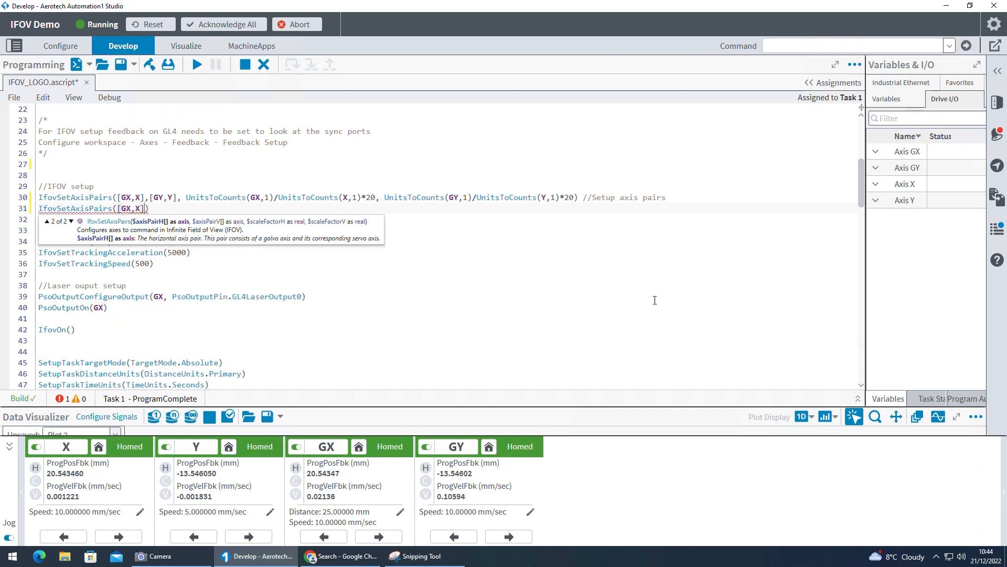
{"action": "type", "text": "[]"}
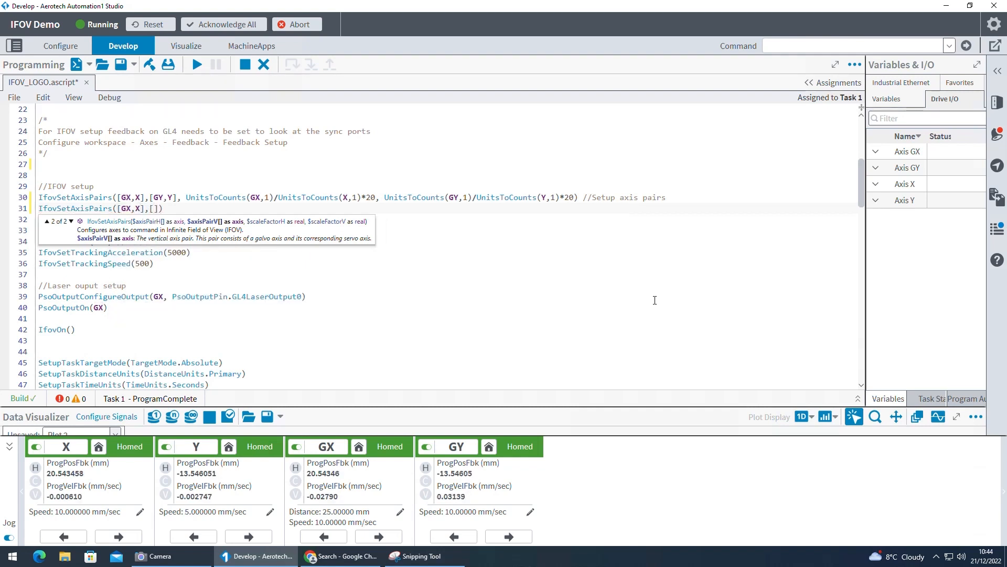
{"action": "type", "text": "GY,Y"}
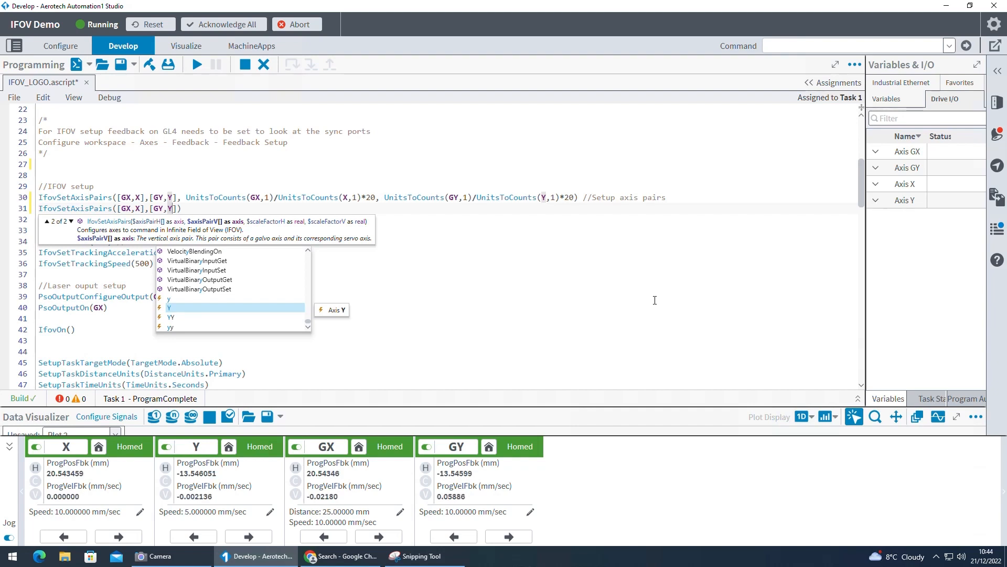
{"action": "key", "text": "Right"}
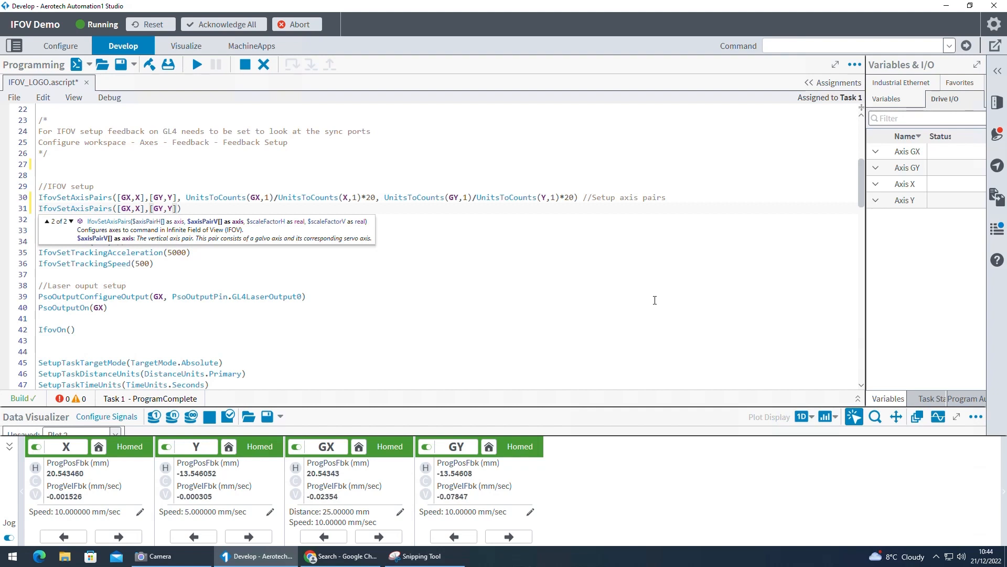
{"action": "type", "text": ","}
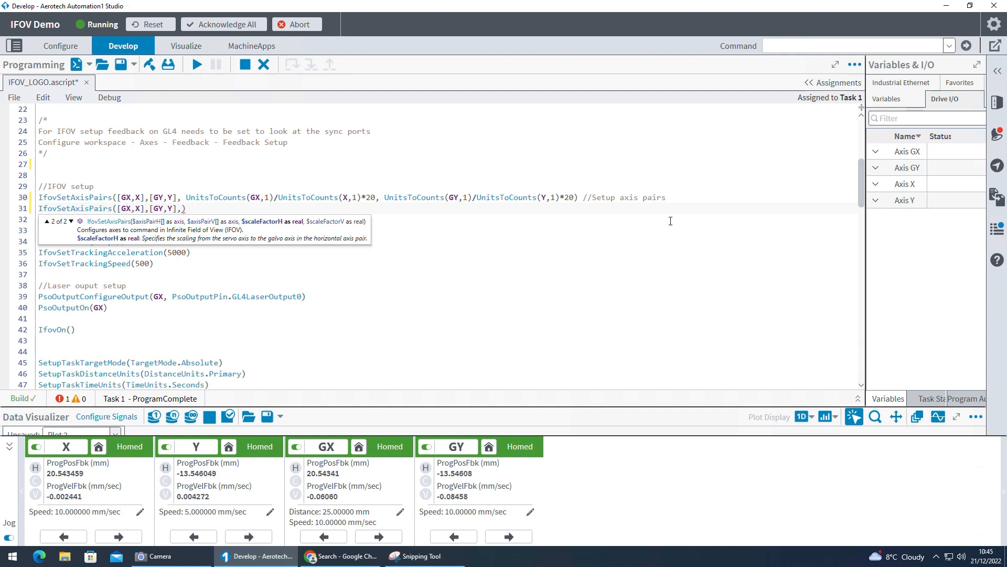
Delete the duplicate, incomplete IfovSetAxisPairs line, including its empty line
{"action": "left_click_drag", "start_coordinate": [189, 208], "coordinate": [23, 208]}
{"action": "key", "text": "Delete"}
{"action": "key", "text": "Delete"}
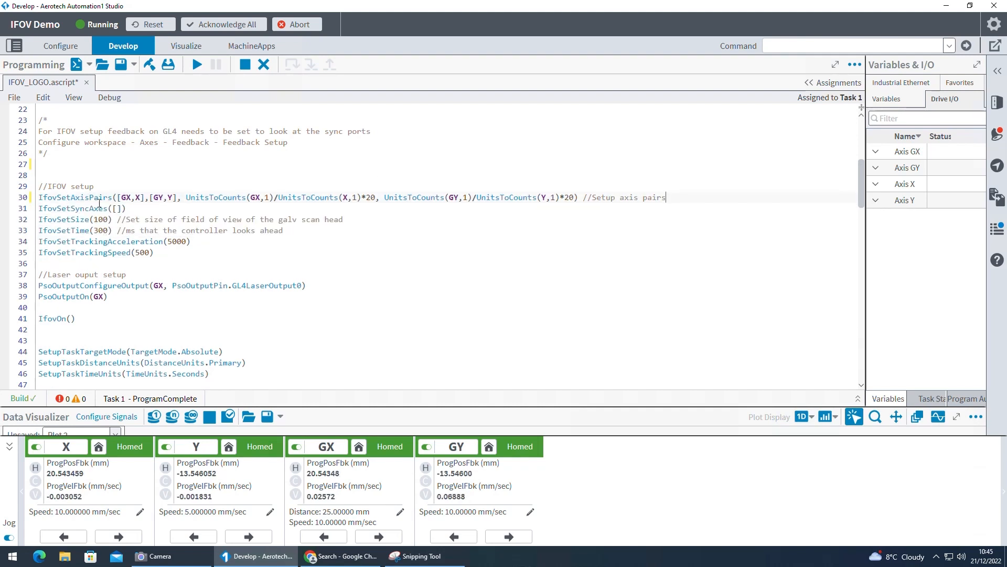
Examine the IFOV setup lines for sync axes, field-of-view size, look-ahead time, tracking acceleration and tracking speed
{"action": "left_click", "coordinate": [173, 209]}
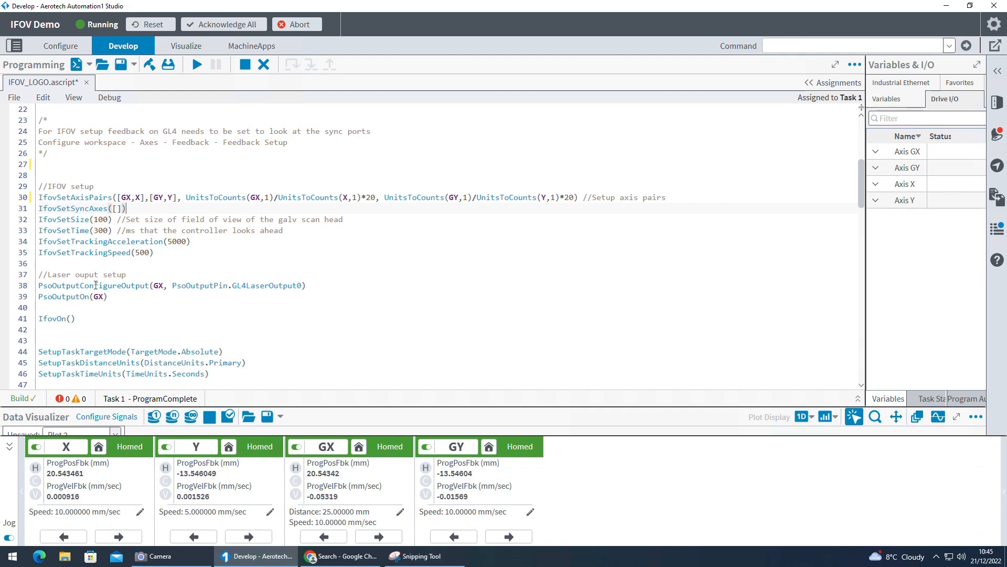
{"action": "key", "text": "Left"}
{"action": "key", "text": "Left"}
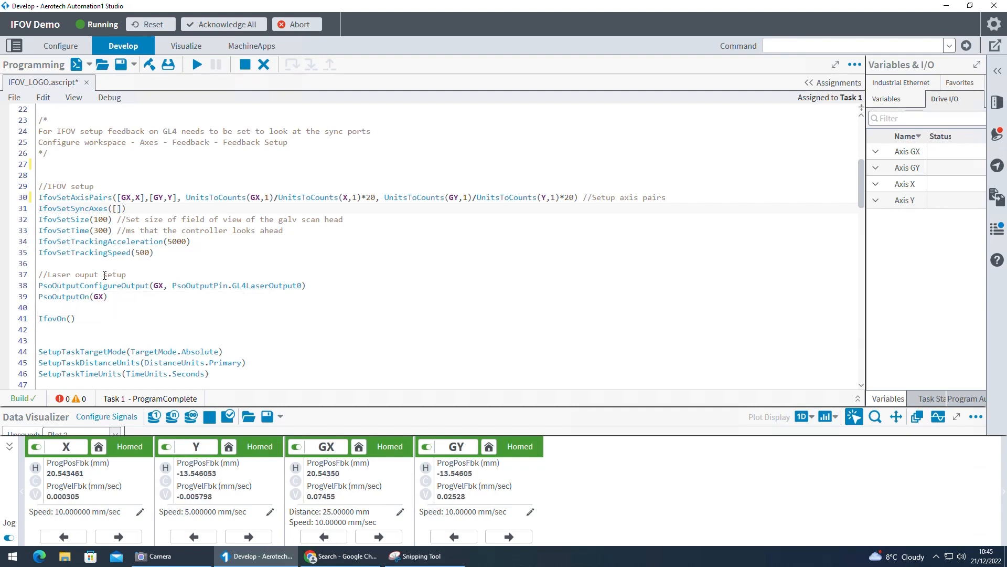
{"action": "left_click", "coordinate": [159, 231]}
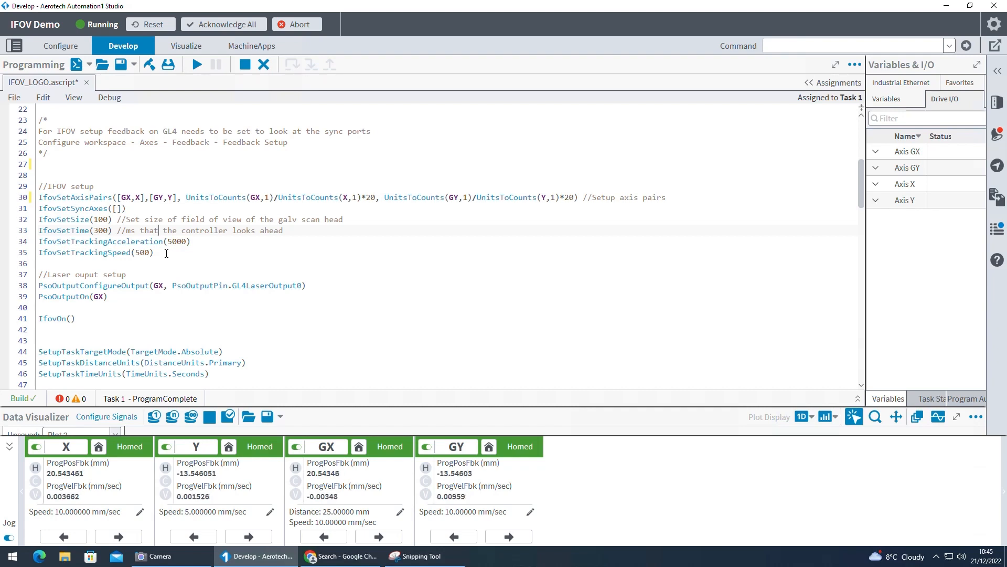
{"action": "left_click_drag", "start_coordinate": [166, 253], "coordinate": [39, 241]}
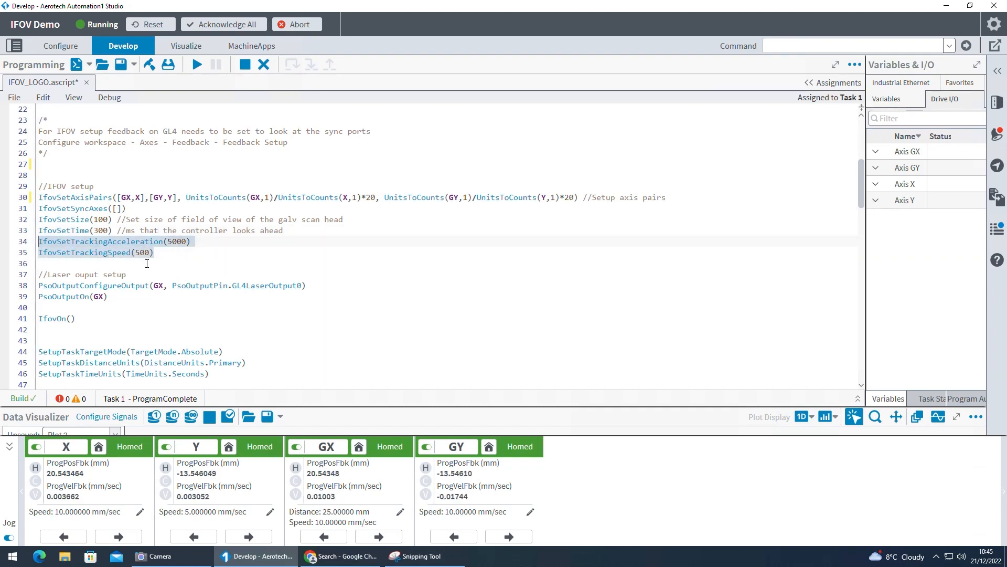
{"action": "scroll", "coordinate": [144, 268], "scroll_direction": "down", "scroll_amount": 3}
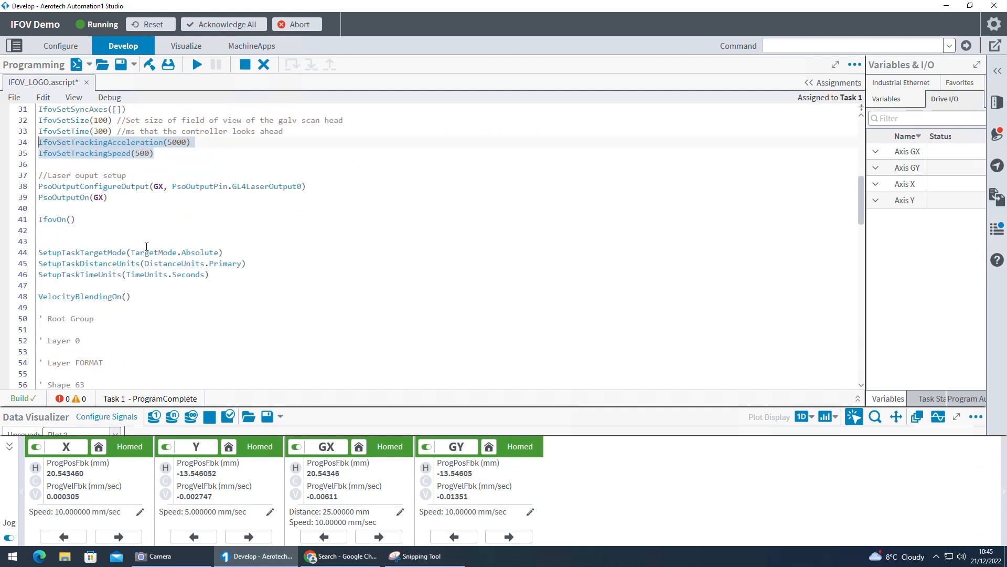
{"action": "scroll", "coordinate": [150, 246], "scroll_direction": "up", "scroll_amount": 1}
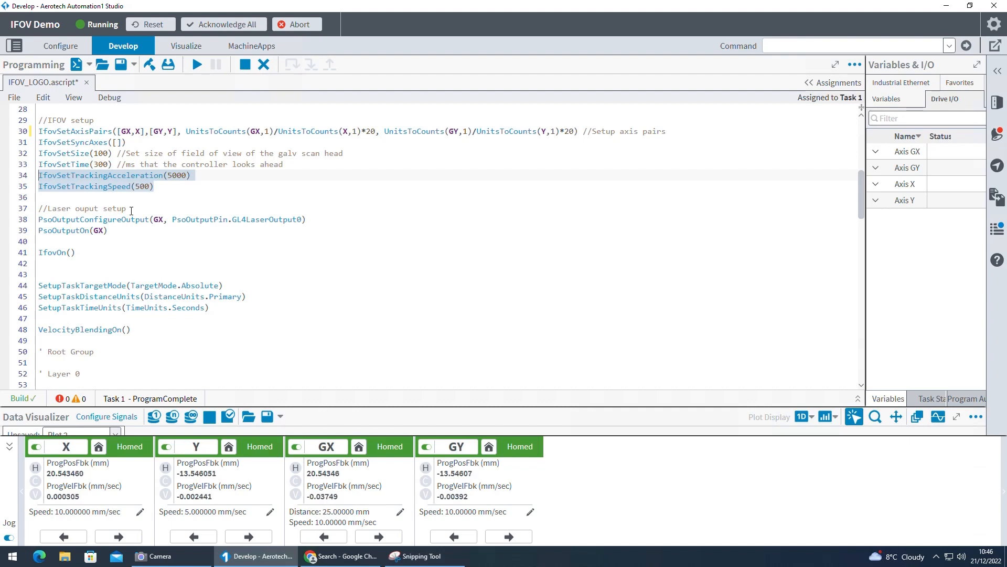
{"action": "scroll", "coordinate": [131, 211], "scroll_direction": "up", "scroll_amount": 2}
{"action": "scroll", "coordinate": [138, 217], "scroll_direction": "up", "scroll_amount": 3}
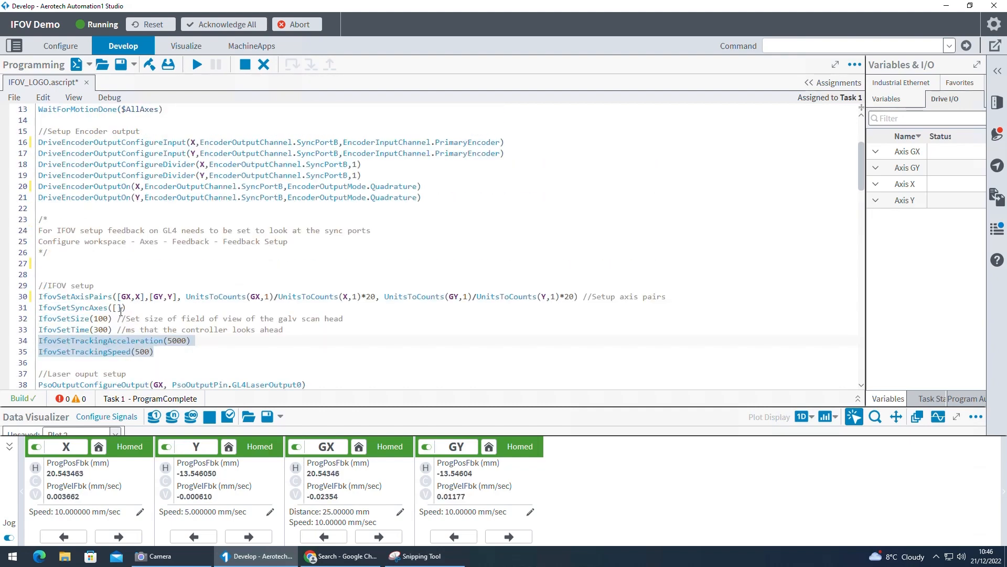
{"action": "scroll", "coordinate": [166, 318], "scroll_direction": "down", "scroll_amount": 6}
{"action": "scroll", "coordinate": [103, 243], "scroll_direction": "up", "scroll_amount": 2}
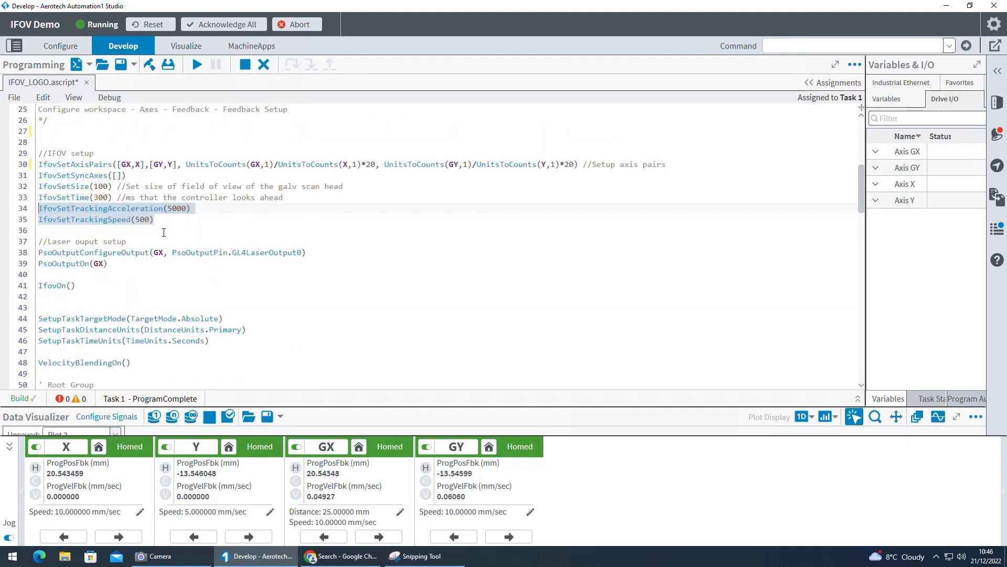
Examine the laser output setup's axis and output pin arguments, the IfovOn call, and the IfovOff call at the program start
{"action": "left_click_drag", "start_coordinate": [43, 242], "coordinate": [138, 273]}
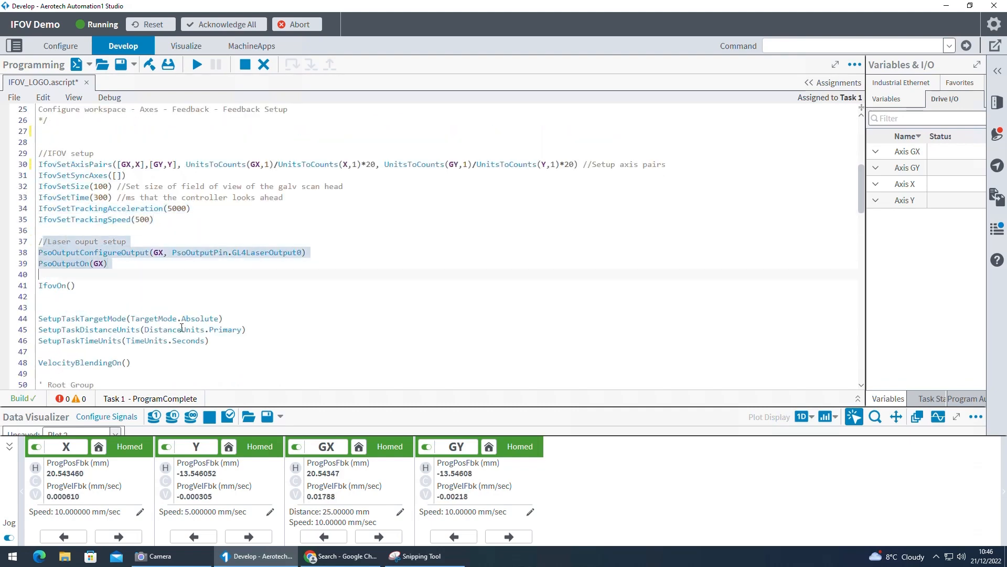
{"action": "left_click", "coordinate": [138, 274]}
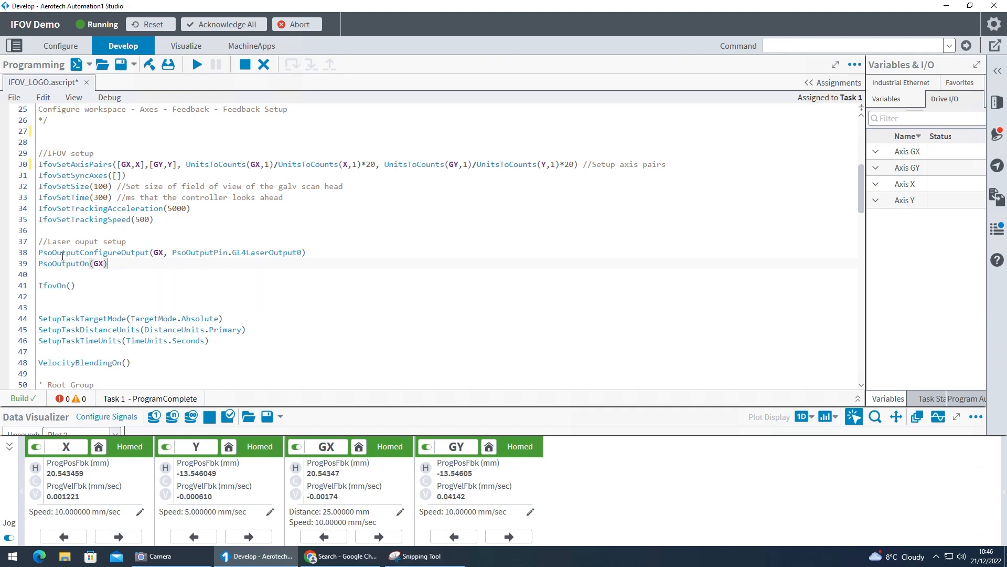
{"action": "left_click", "coordinate": [159, 252]}
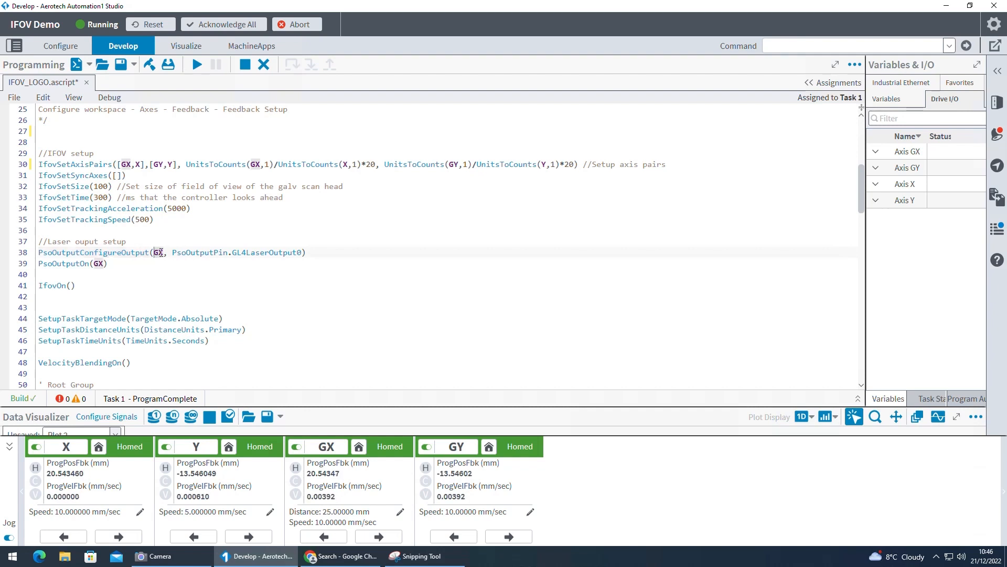
{"action": "left_click_drag", "start_coordinate": [172, 252], "coordinate": [297, 252]}
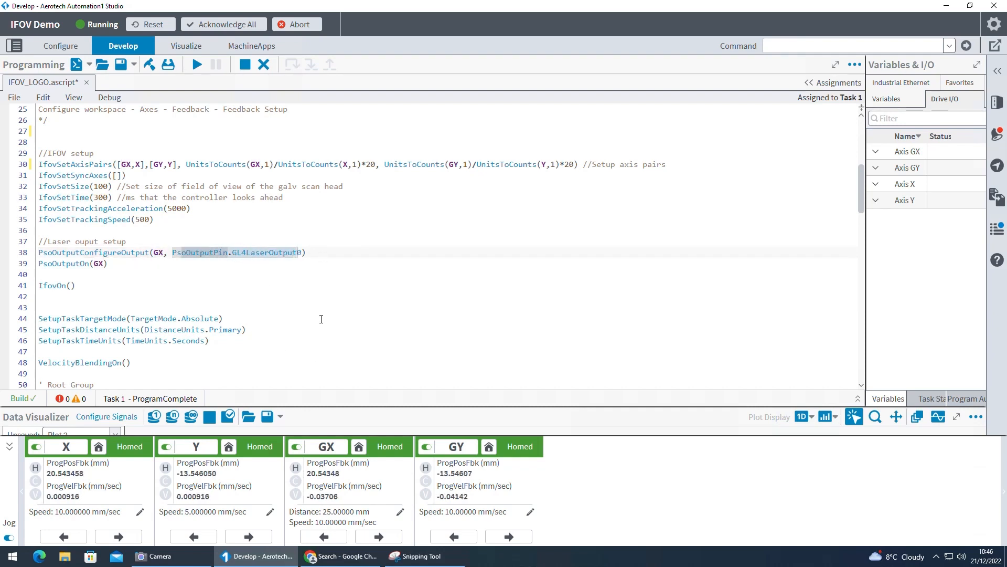
{"action": "left_click_drag", "start_coordinate": [172, 253], "coordinate": [297, 253]}
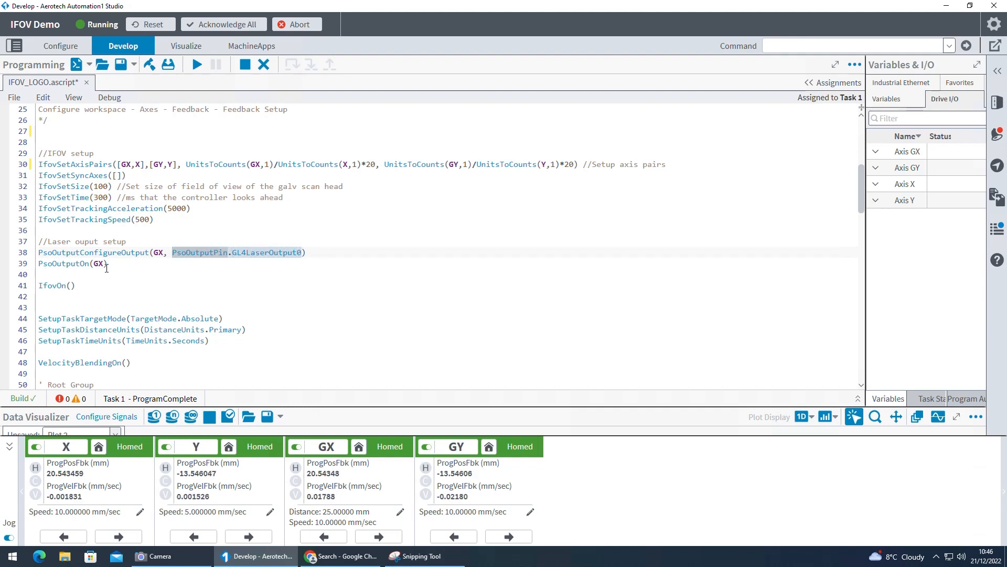
{"action": "key", "text": "Down"}
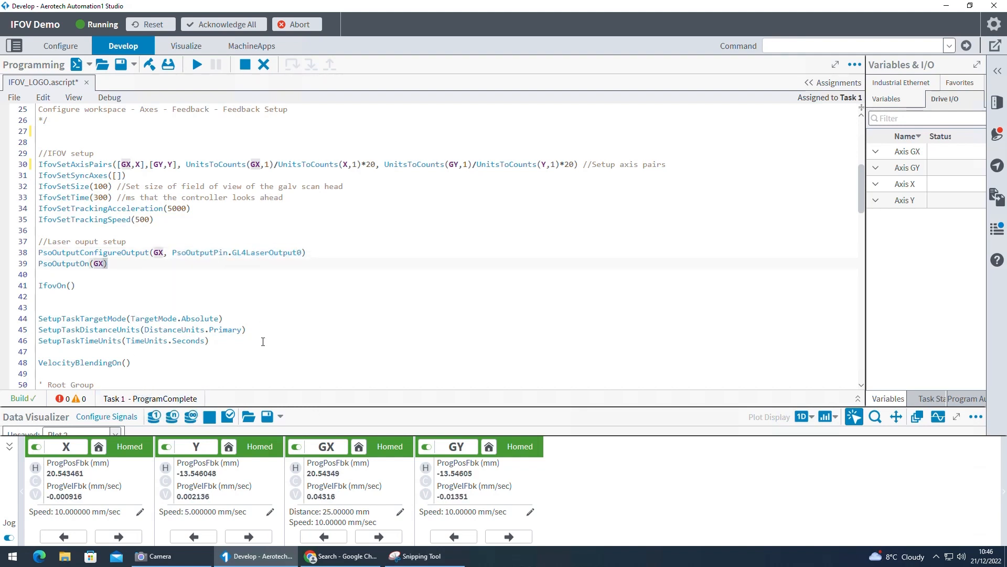
{"action": "left_click_drag", "start_coordinate": [106, 285], "coordinate": [38, 285]}
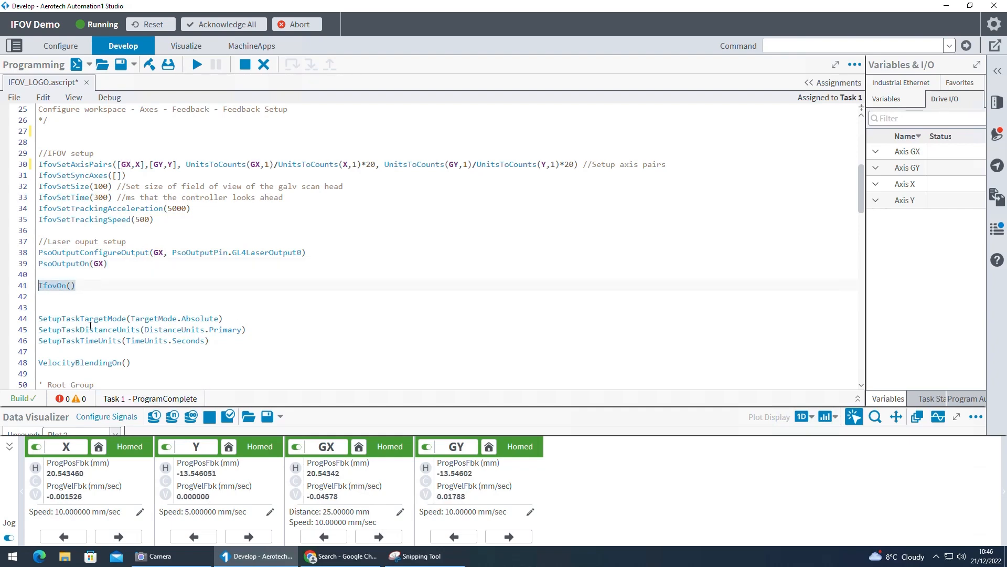
{"action": "scroll", "coordinate": [77, 269], "scroll_direction": "up", "scroll_amount": 7}
{"action": "scroll", "coordinate": [77, 269], "scroll_direction": "up", "scroll_amount": 1}
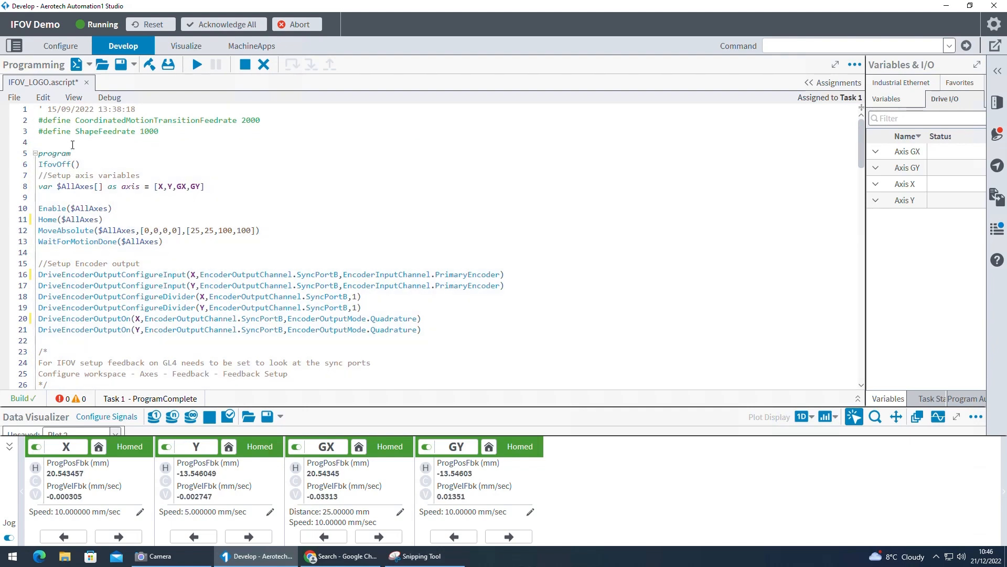
{"action": "scroll", "coordinate": [95, 189], "scroll_direction": "down", "scroll_amount": 8}
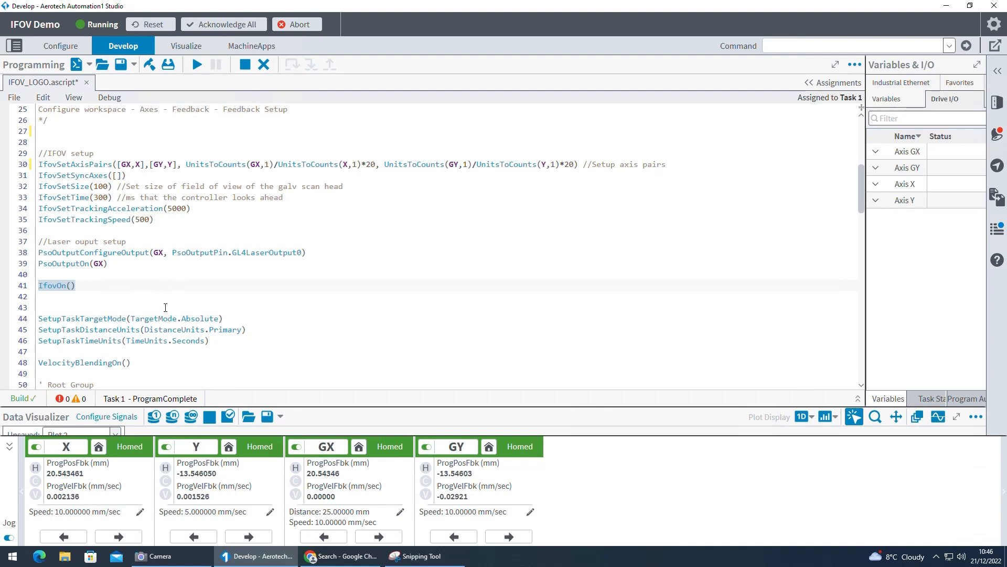
{"action": "scroll", "coordinate": [165, 307], "scroll_direction": "down", "scroll_amount": 3}
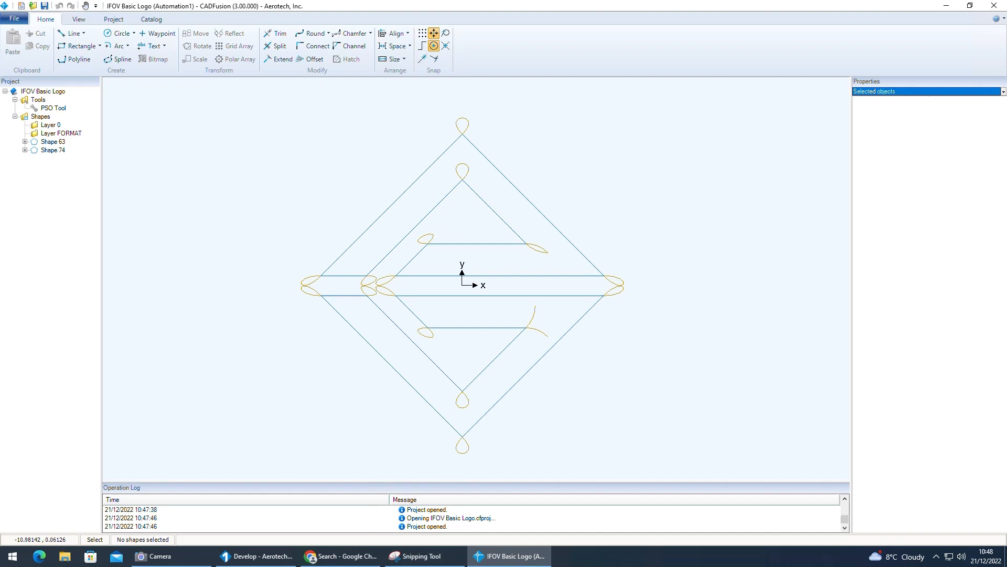
Look at the import options, open the drawing import for a new Automation1 project, and close it without importing
{"action": "left_click", "coordinate": [16, 19]}
{"action": "mouse_move", "coordinate": [88, 36]}
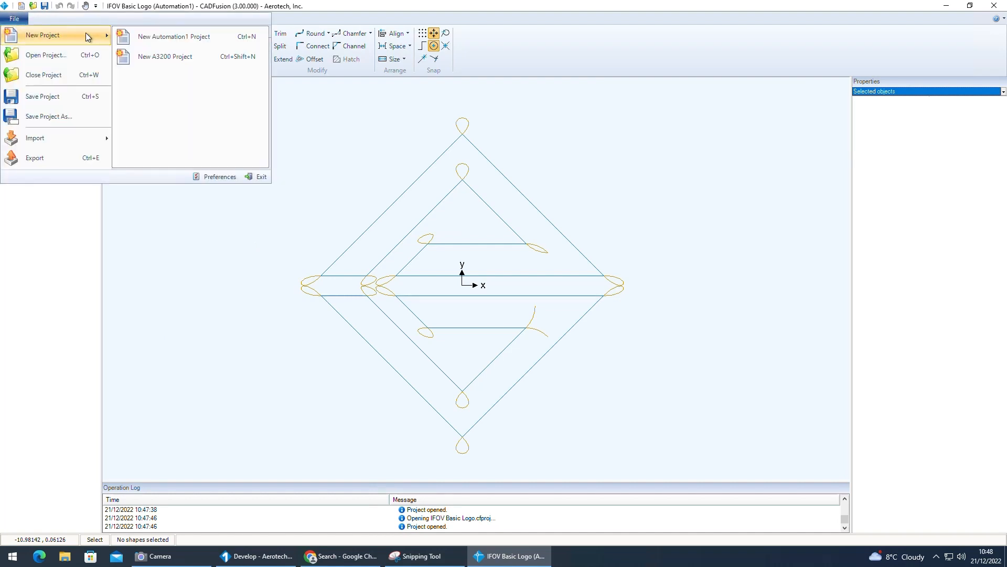
{"action": "mouse_move", "coordinate": [71, 140]}
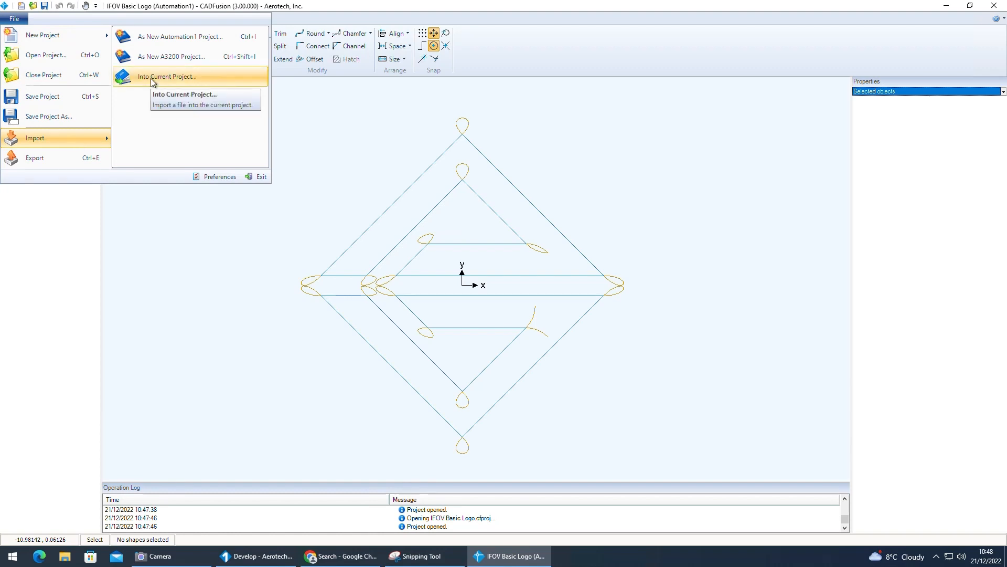
{"action": "left_click", "coordinate": [178, 36]}
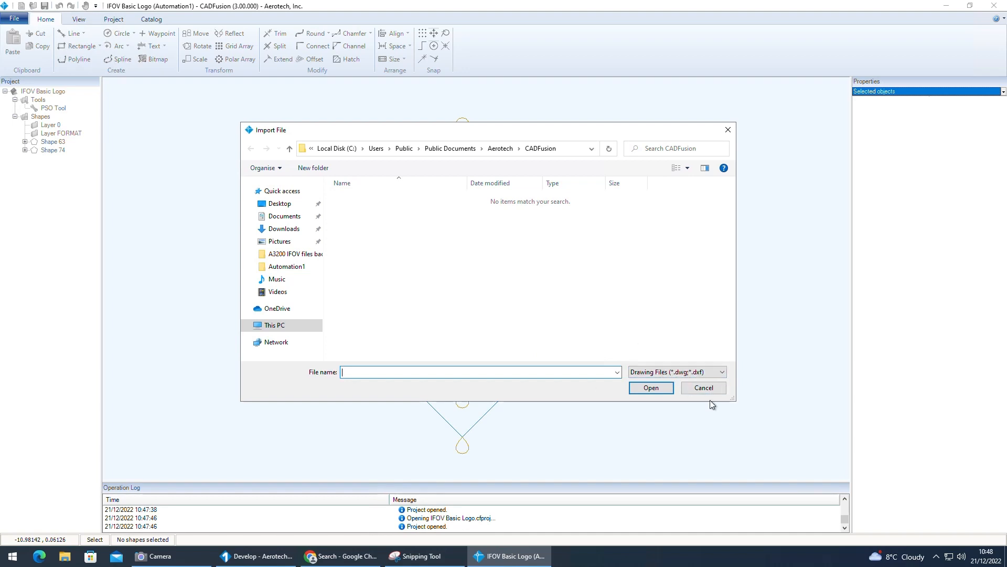
{"action": "left_click", "coordinate": [704, 389]}
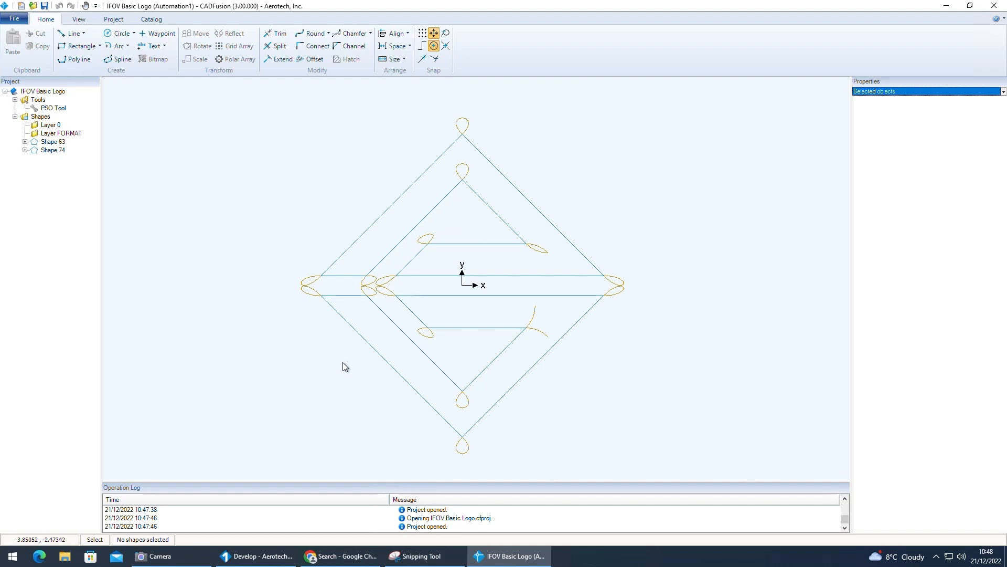
Select both logo shapes, view the project optimization options, and close them without optimizing
{"action": "mouse_move", "coordinate": [622, 136]}
{"action": "left_mouse_down"}
{"action": "mouse_move", "coordinate": [279, 403]}
{"action": "mouse_move", "coordinate": [272, 428]}
{"action": "left_mouse_up"}
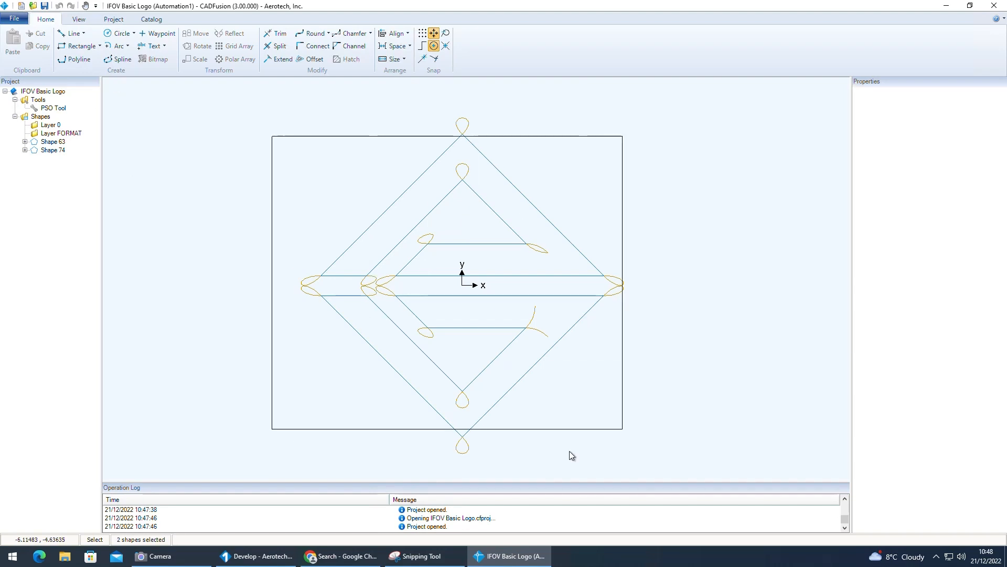
{"action": "left_click", "coordinate": [114, 19]}
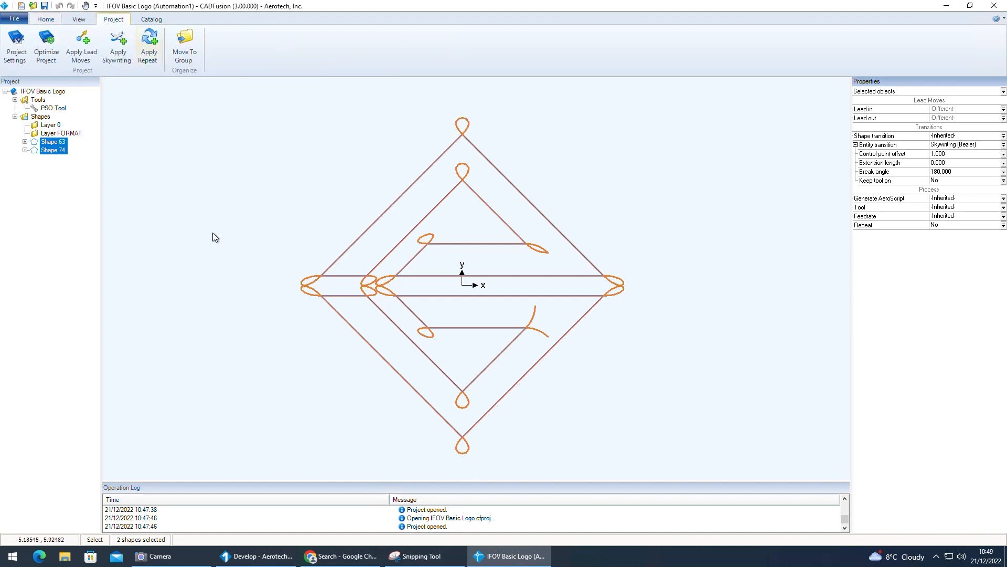
{"action": "left_click", "coordinate": [51, 61]}
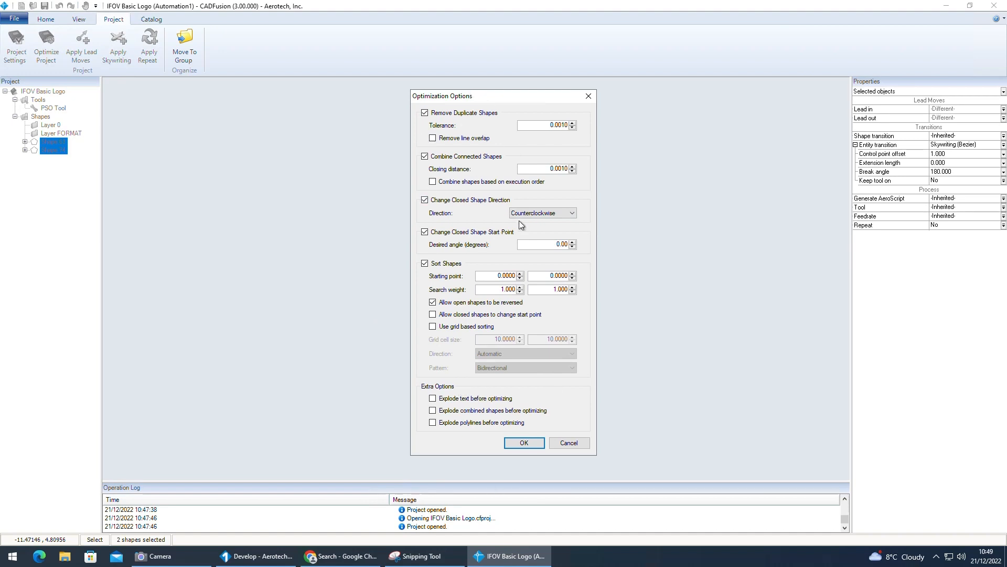
{"action": "left_click", "coordinate": [588, 97]}
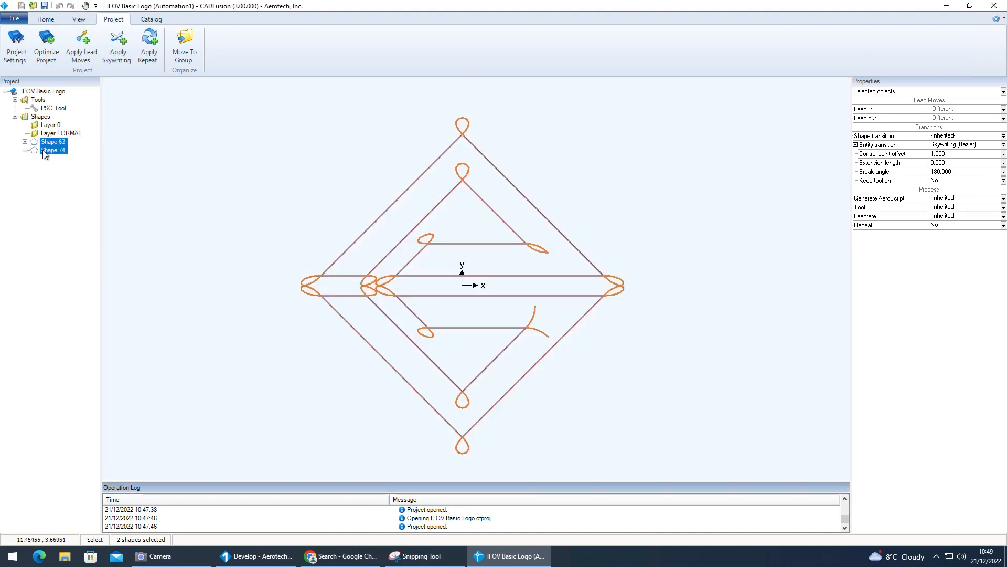
Inspect the lines, skywriting transitions and lead arcs that make up Shape 74, and clear the shape selection
{"action": "left_click", "coordinate": [25, 150]}
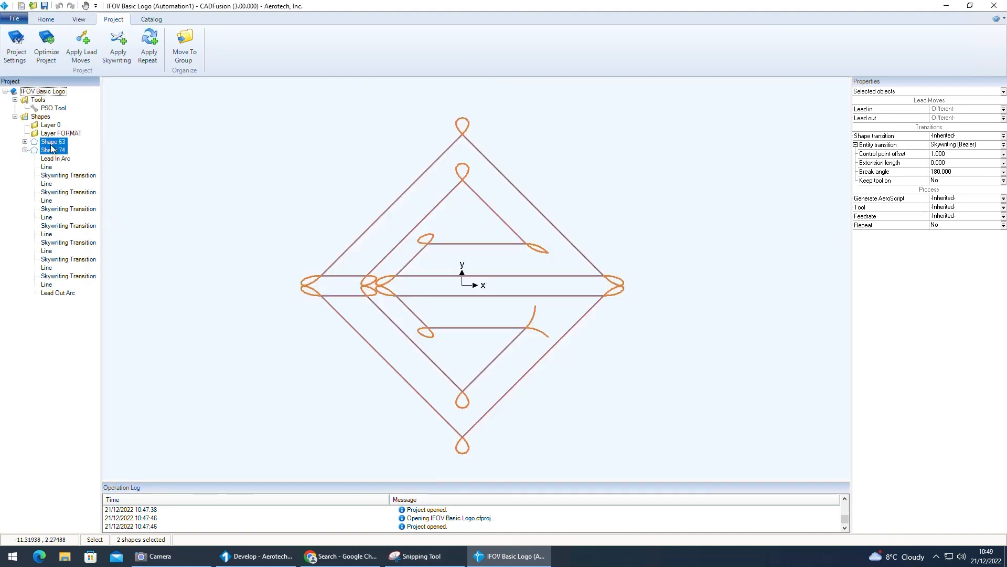
{"action": "left_click", "coordinate": [25, 150]}
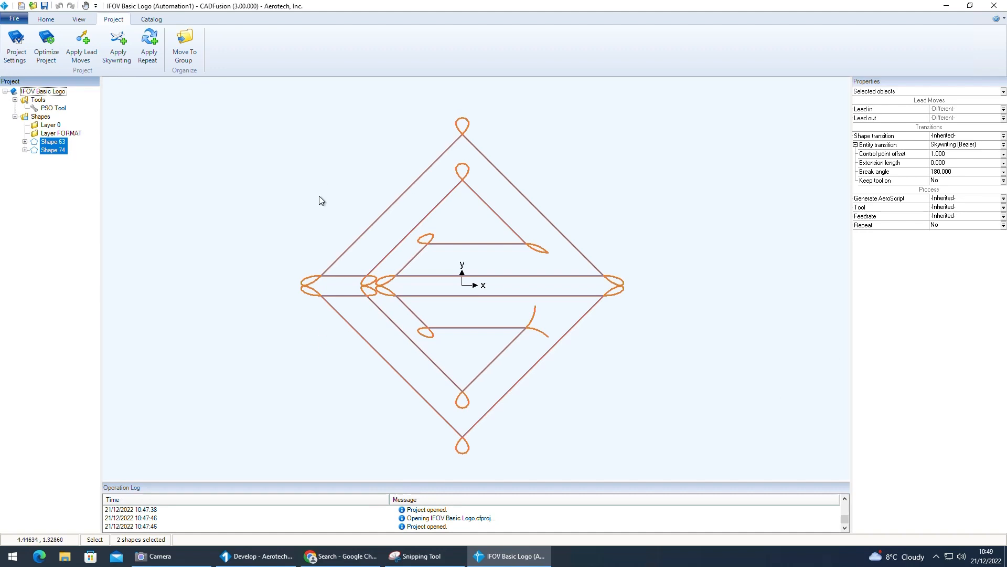
{"action": "left_click", "coordinate": [273, 181]}
Check the horizontal and vertical axis names in the project settings and accept the settings
{"action": "left_click", "coordinate": [16, 48]}
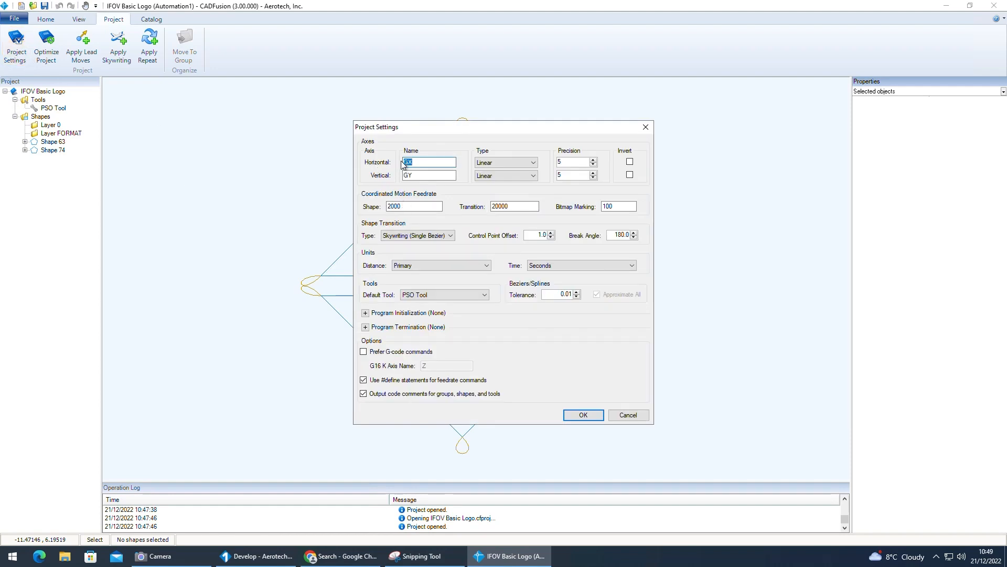
{"action": "left_click", "coordinate": [420, 175]}
{"action": "left_click", "coordinate": [583, 415]}
Start a new PSO tool in the Catalog Manager to view its settings
{"action": "left_click", "coordinate": [150, 20]}
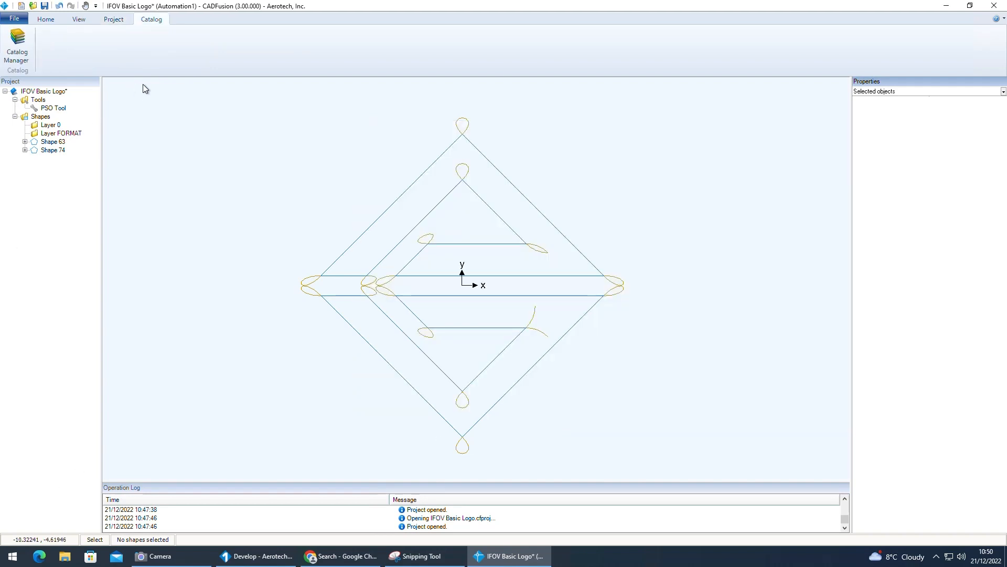
{"action": "left_click", "coordinate": [114, 20]}
{"action": "left_click", "coordinate": [154, 20]}
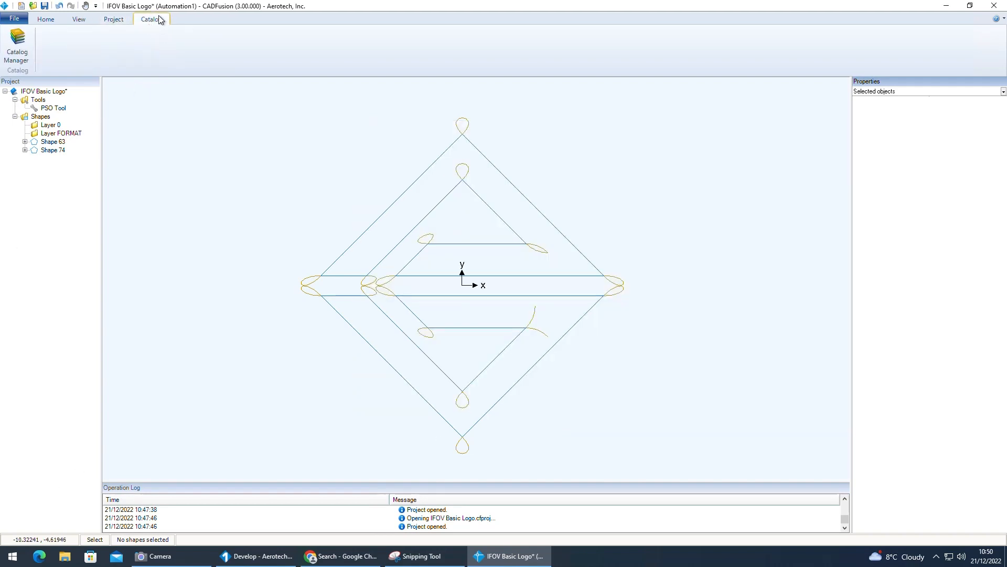
{"action": "left_click", "coordinate": [17, 48]}
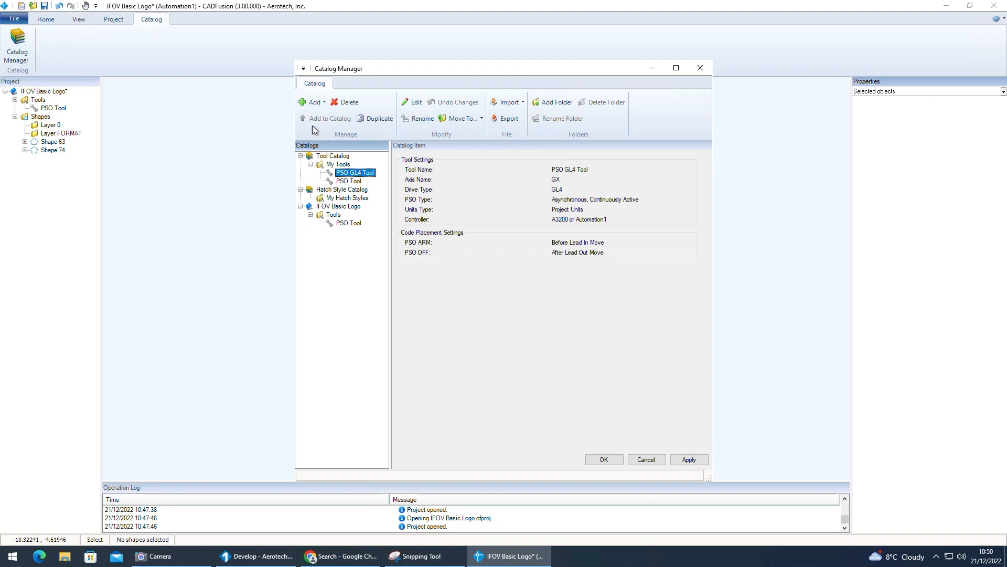
{"action": "left_click", "coordinate": [325, 104]}
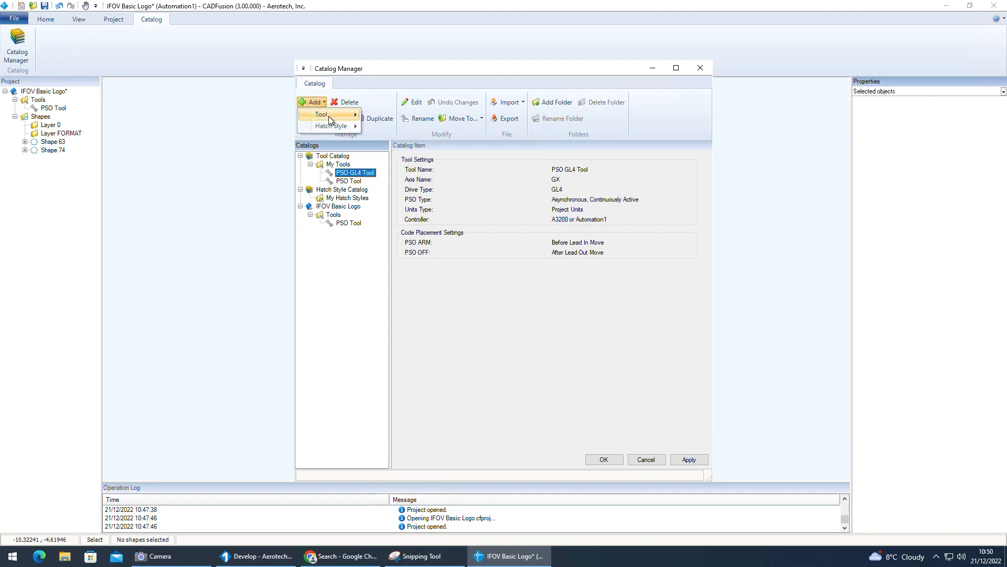
{"action": "mouse_move", "coordinate": [333, 115]}
{"action": "left_click", "coordinate": [398, 115]}
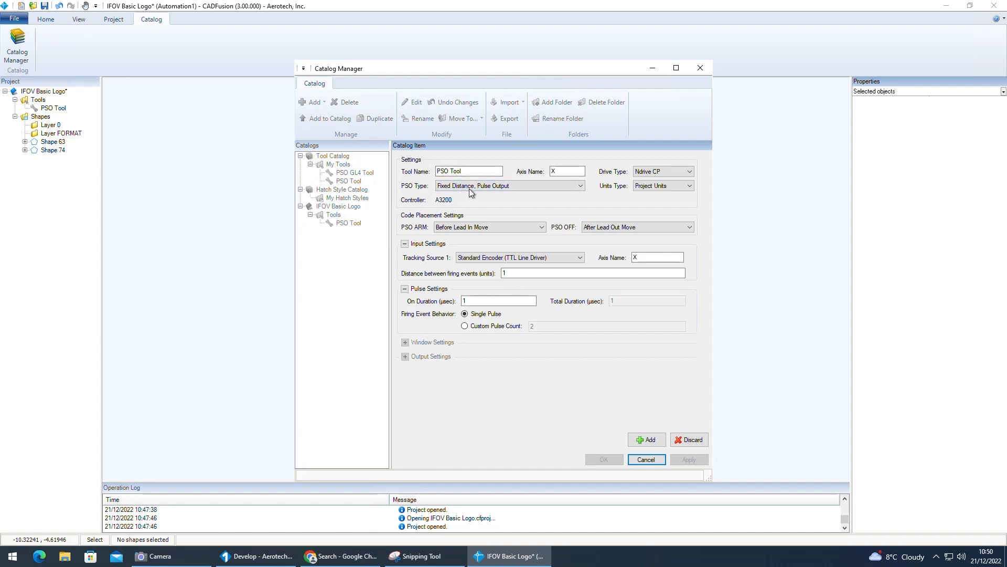
Examine the new tool's PSO type choices and its drive type setting, and leave without adding the tool
{"action": "left_click", "coordinate": [486, 187]}
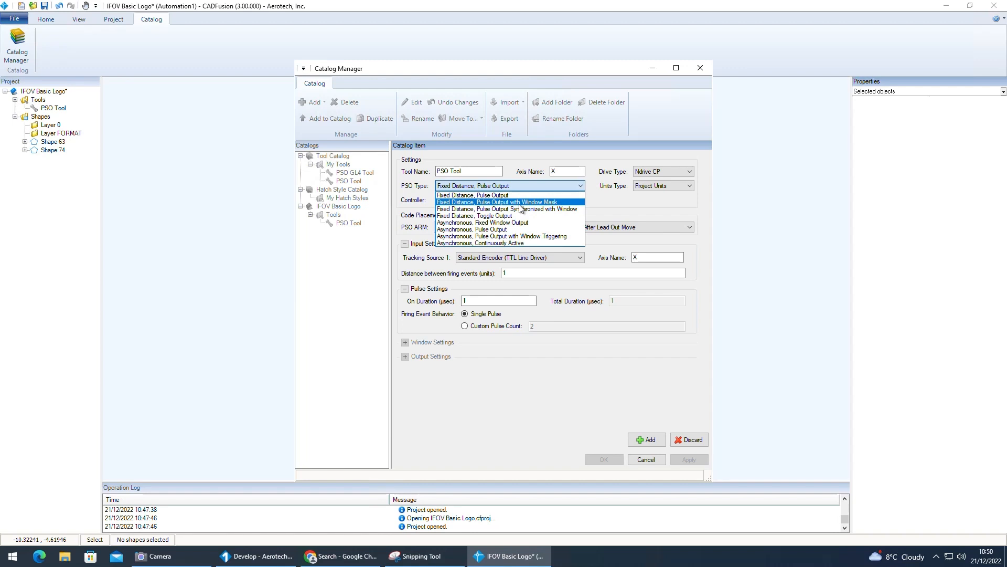
{"action": "left_click", "coordinate": [630, 196]}
{"action": "left_click", "coordinate": [663, 169]}
{"action": "left_click", "coordinate": [668, 172]}
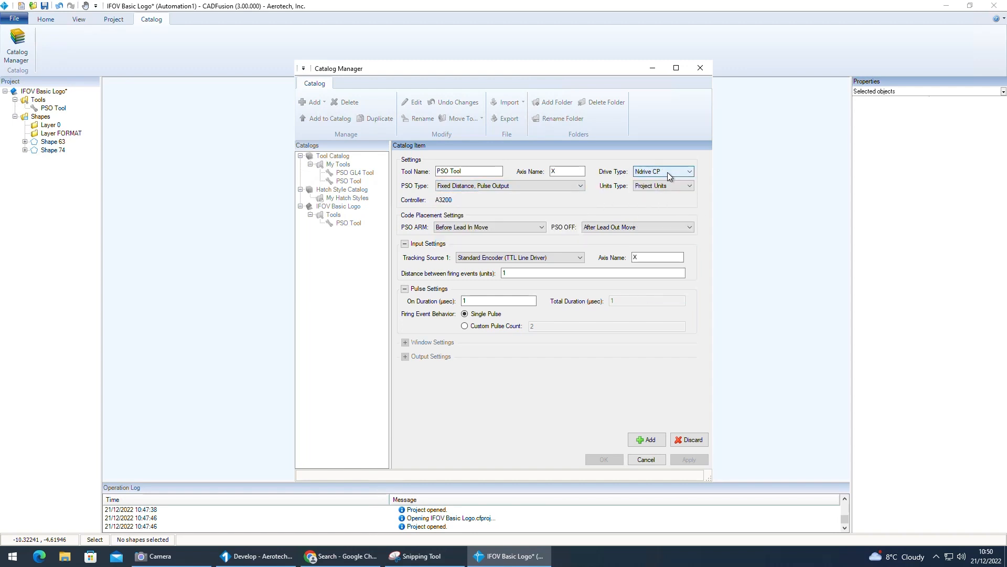
{"action": "left_click", "coordinate": [536, 187]}
{"action": "left_click", "coordinate": [621, 197]}
{"action": "left_click", "coordinate": [650, 462]}
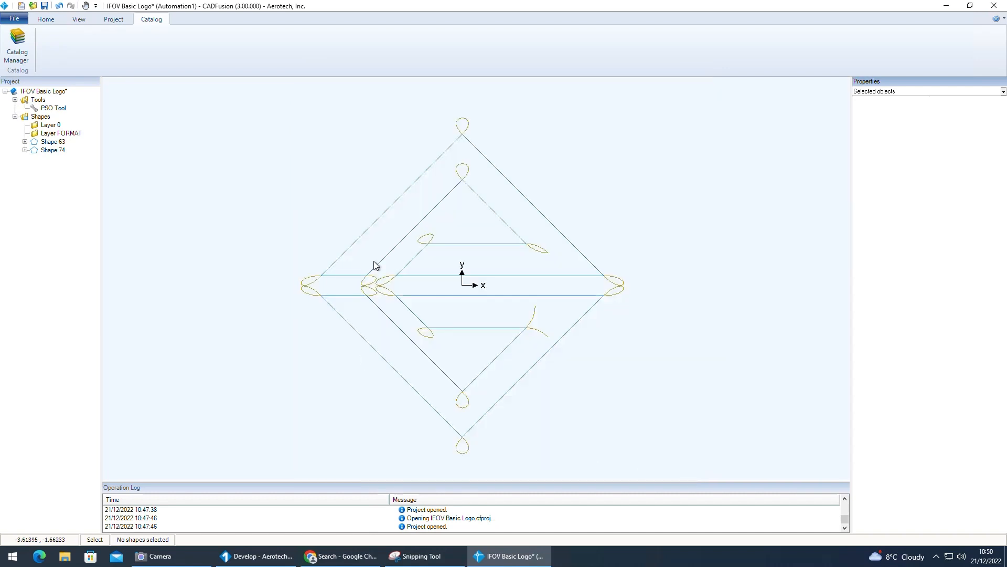
Open the IFOV Basic Logo project's PSO Tool for editing, inspect its axis name, and cancel without changes
{"action": "left_click", "coordinate": [30, 48]}
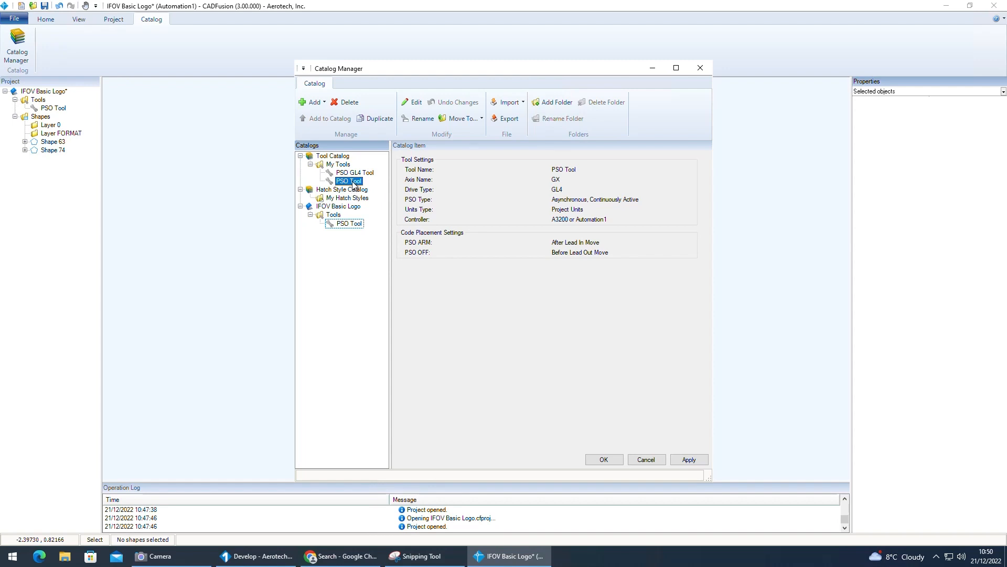
{"action": "left_click", "coordinate": [349, 225]}
{"action": "right_click", "coordinate": [351, 225]}
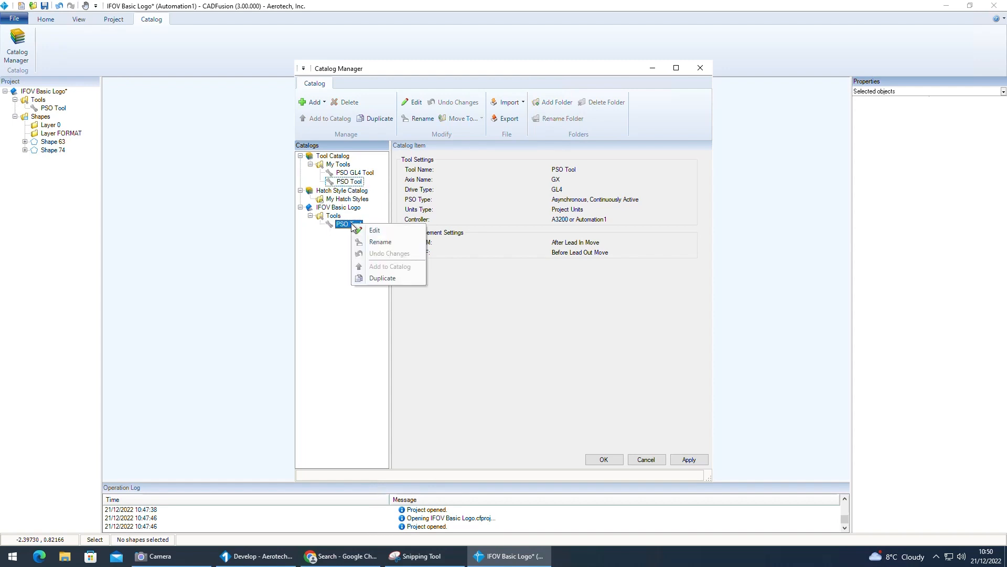
{"action": "left_click", "coordinate": [372, 227]}
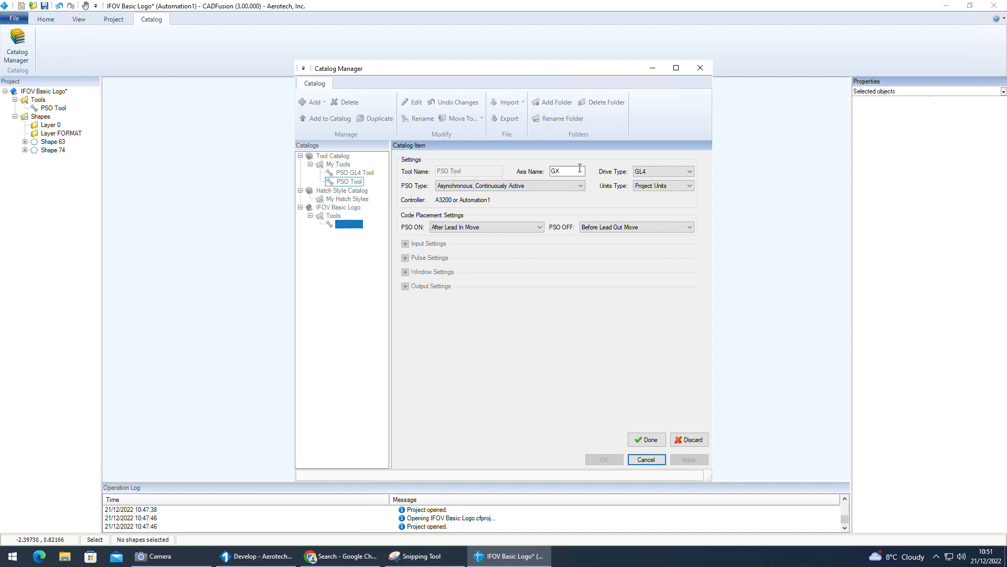
{"action": "double_click", "coordinate": [545, 171]}
{"action": "left_click", "coordinate": [646, 459]}
Generate the AeroScript export of the logo, read through the program to its end, and close the preview
{"action": "left_click", "coordinate": [14, 18]}
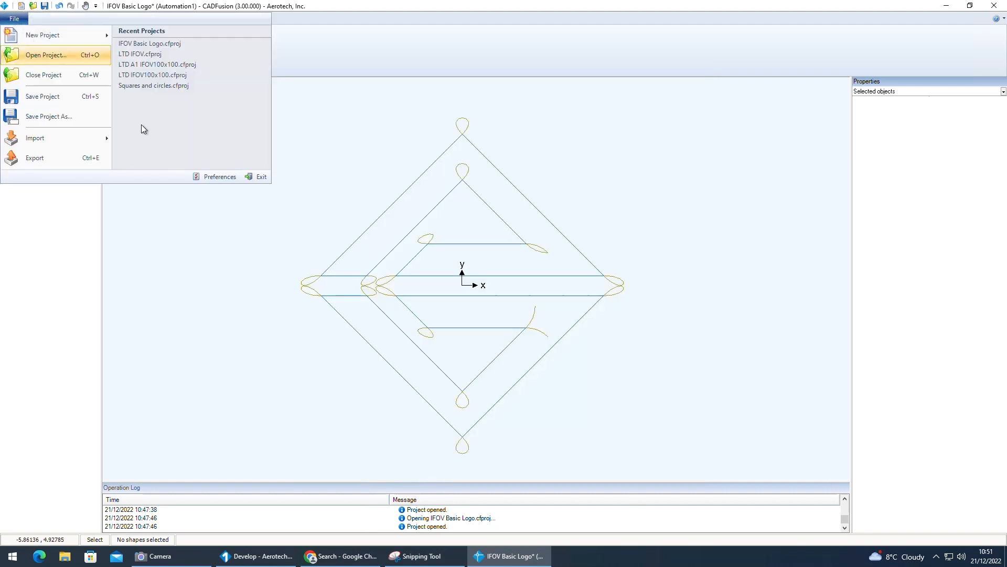
{"action": "left_click", "coordinate": [74, 159]}
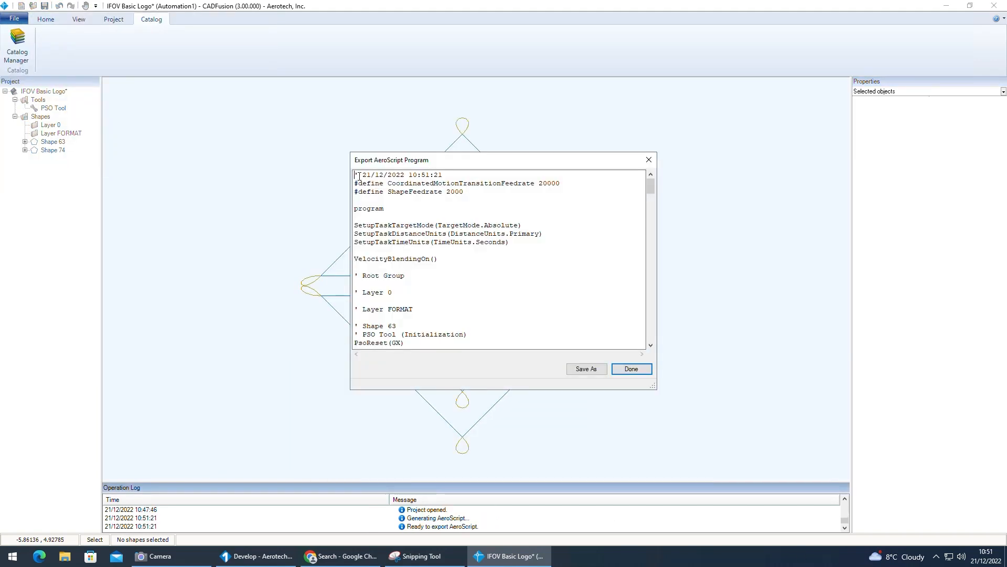
{"action": "left_click_drag", "start_coordinate": [354, 175], "coordinate": [529, 338]}
{"action": "scroll", "coordinate": [524, 225], "scroll_direction": "down", "scroll_amount": 20}
{"action": "scroll", "coordinate": [524, 244], "scroll_direction": "down", "scroll_amount": 20}
{"action": "left_click", "coordinate": [635, 369]}
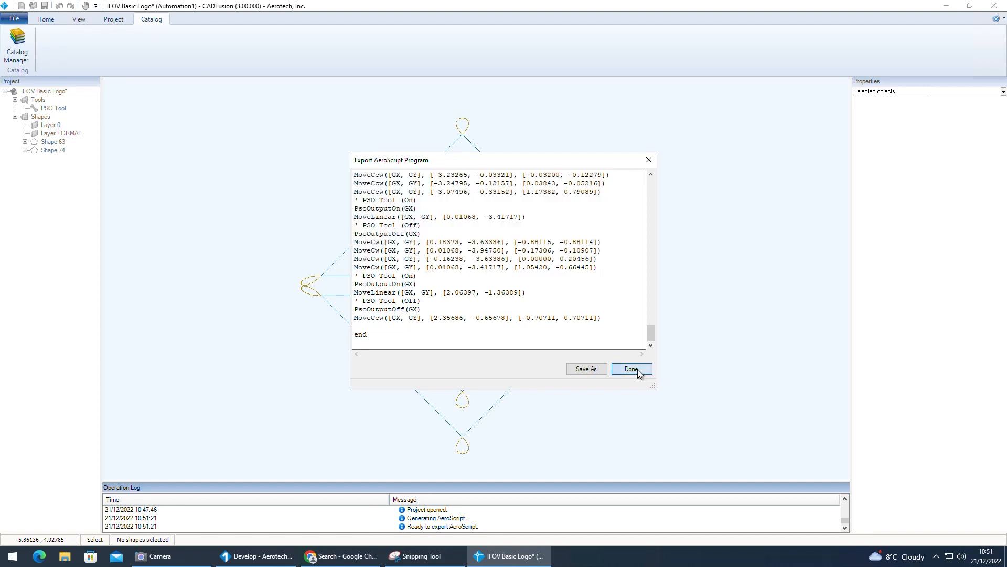
Examine the program initialization and termination options (None, File, Code) in the project settings, and close without applying changes
{"action": "left_click", "coordinate": [114, 21]}
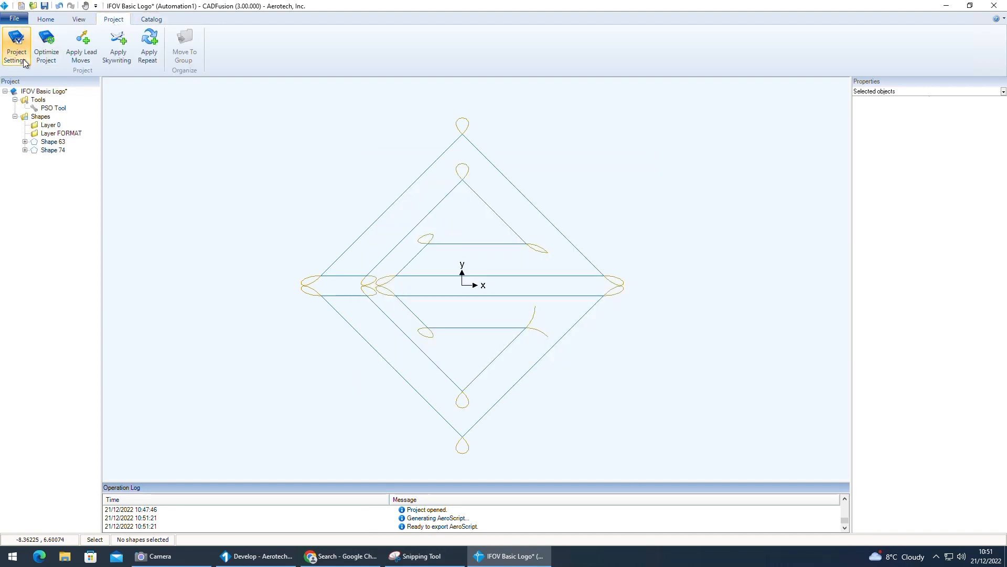
{"action": "left_click", "coordinate": [16, 51]}
{"action": "left_click", "coordinate": [365, 313]}
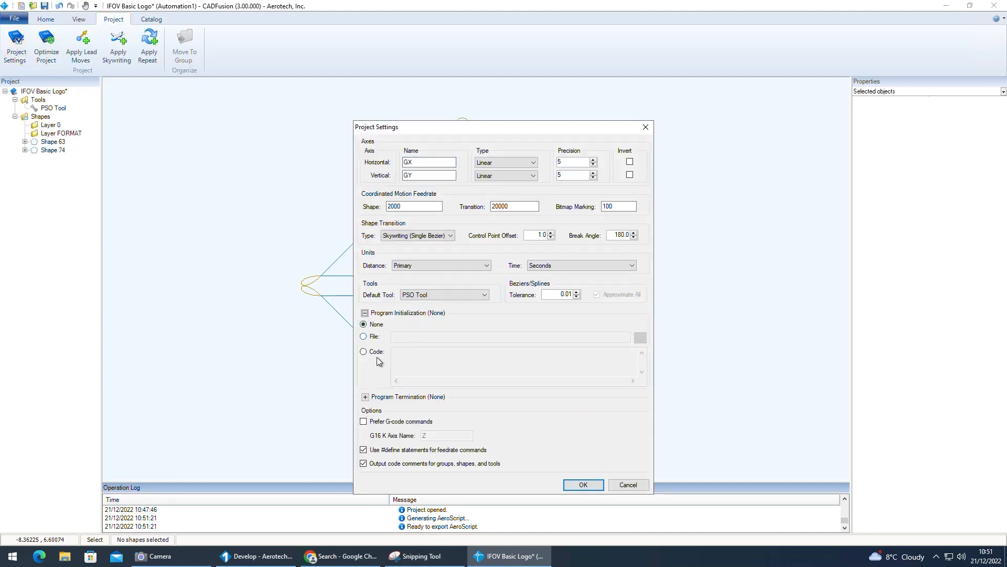
{"action": "left_click", "coordinate": [365, 397]}
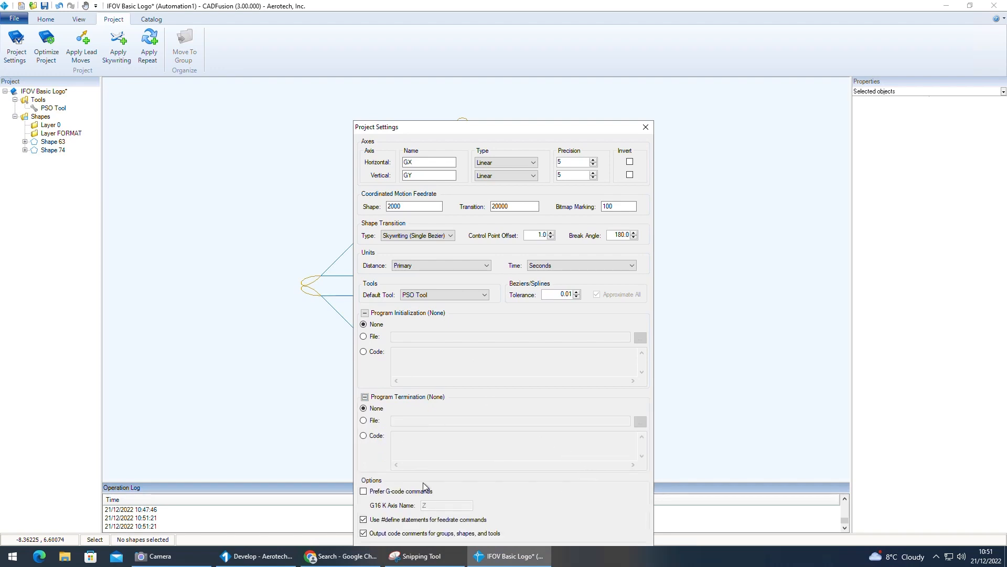
{"action": "left_click", "coordinate": [363, 421]}
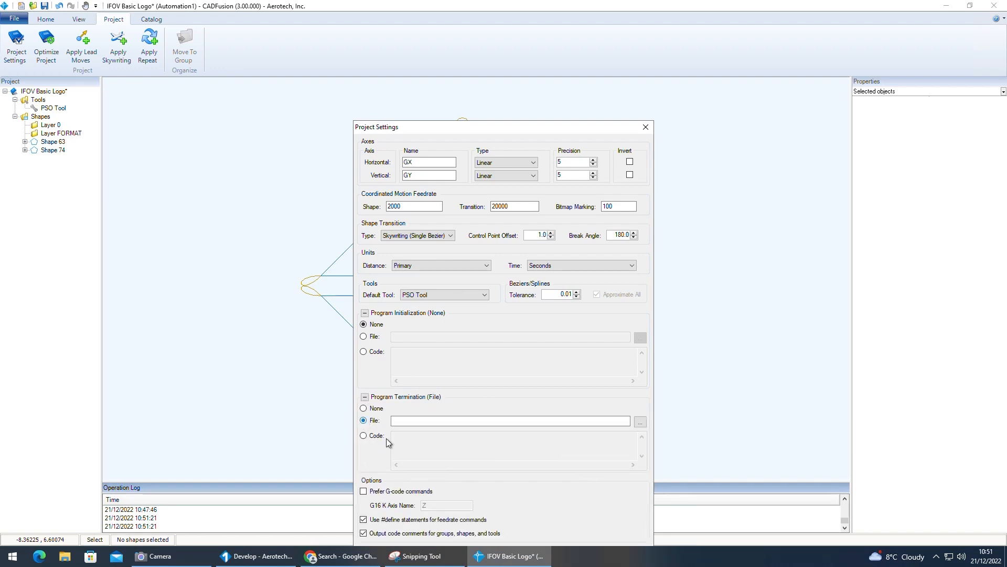
{"action": "left_click", "coordinate": [364, 434]}
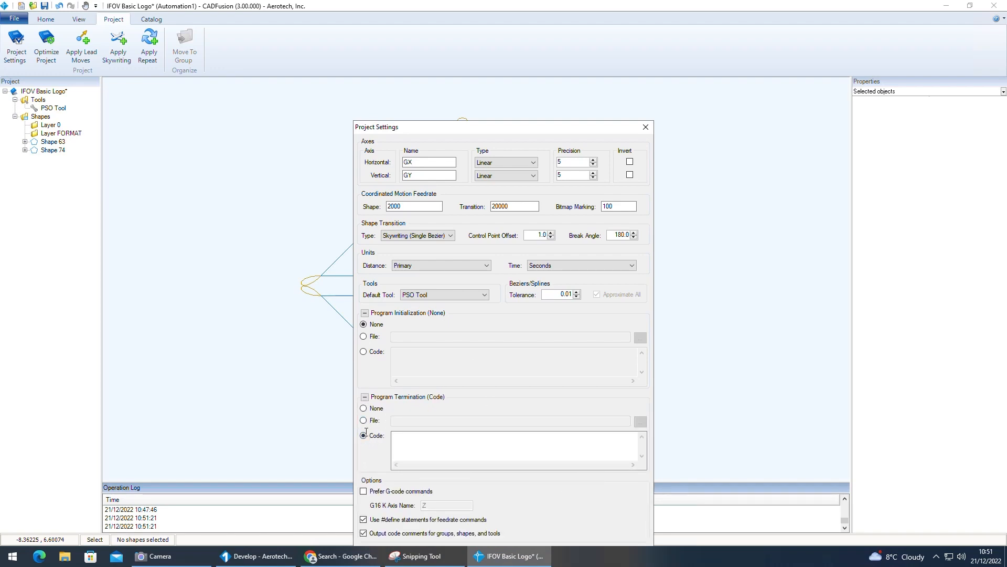
{"action": "left_click", "coordinate": [363, 408]}
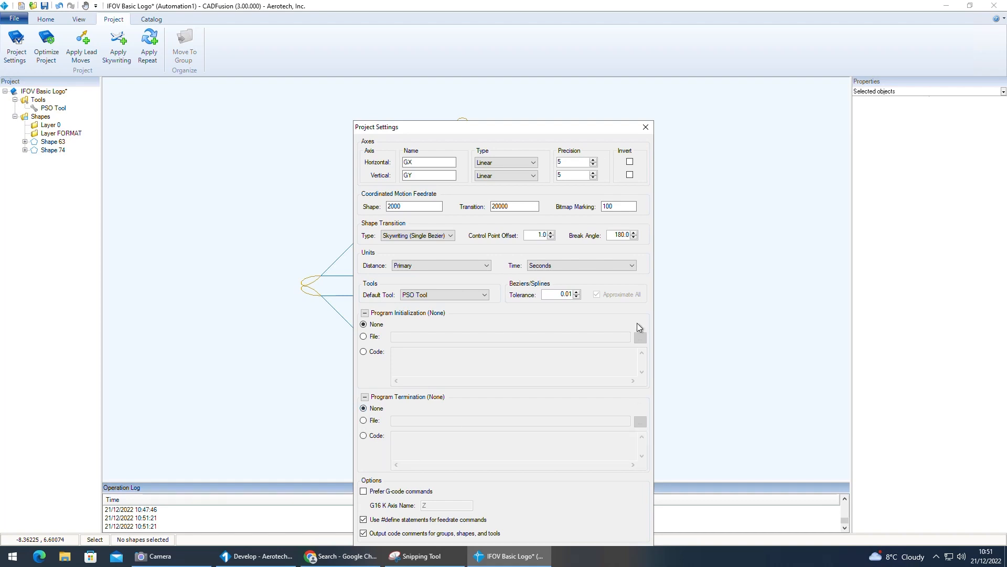
{"action": "left_click", "coordinate": [646, 127]}
Generate the AeroScript export again and highlight a block of MoveCcw lines between the PSO off and on commands
{"action": "left_click", "coordinate": [14, 18]}
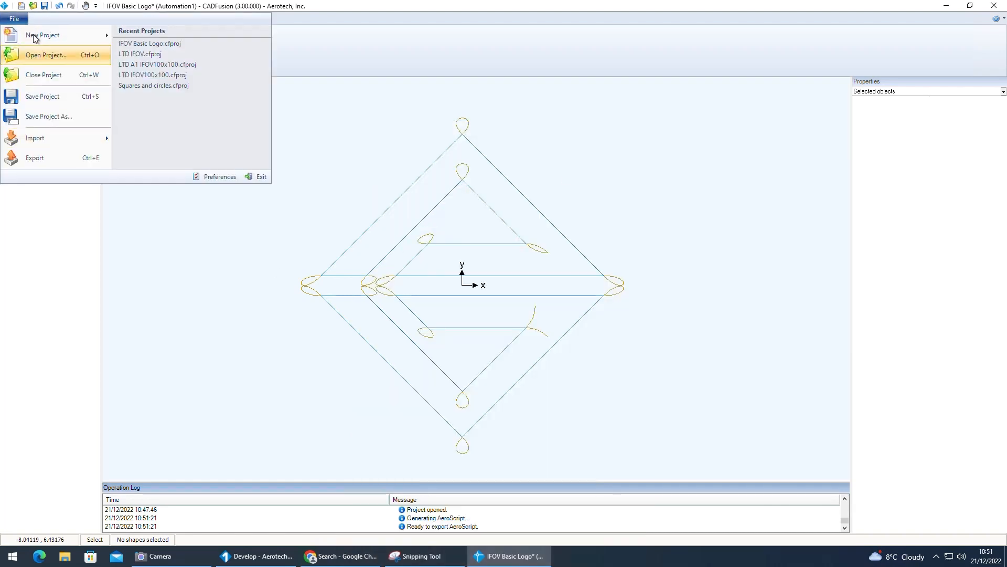
{"action": "left_click", "coordinate": [52, 158]}
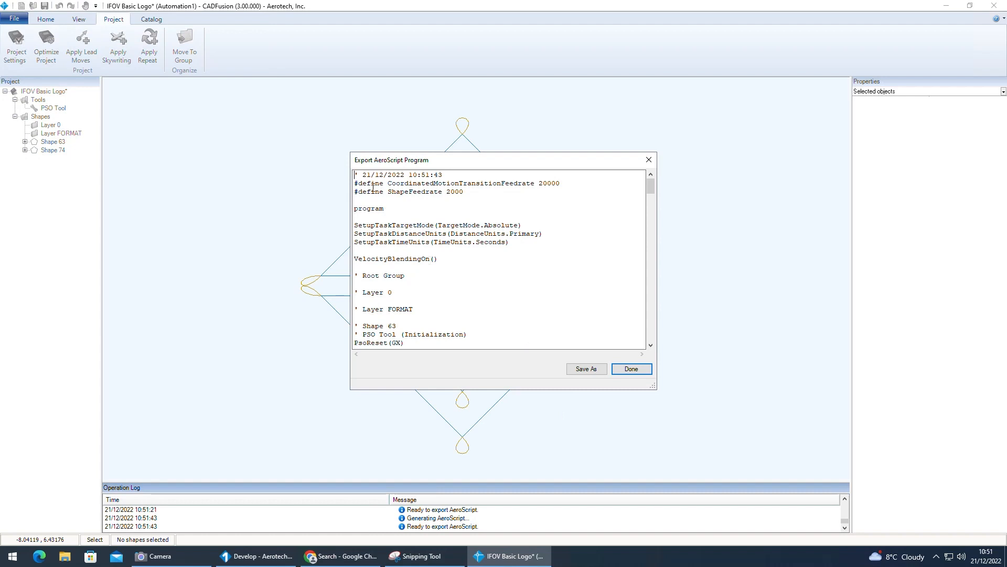
{"action": "left_click_drag", "start_coordinate": [355, 175], "coordinate": [527, 307]}
{"action": "scroll", "coordinate": [530, 313], "scroll_direction": "down", "scroll_amount": 20}
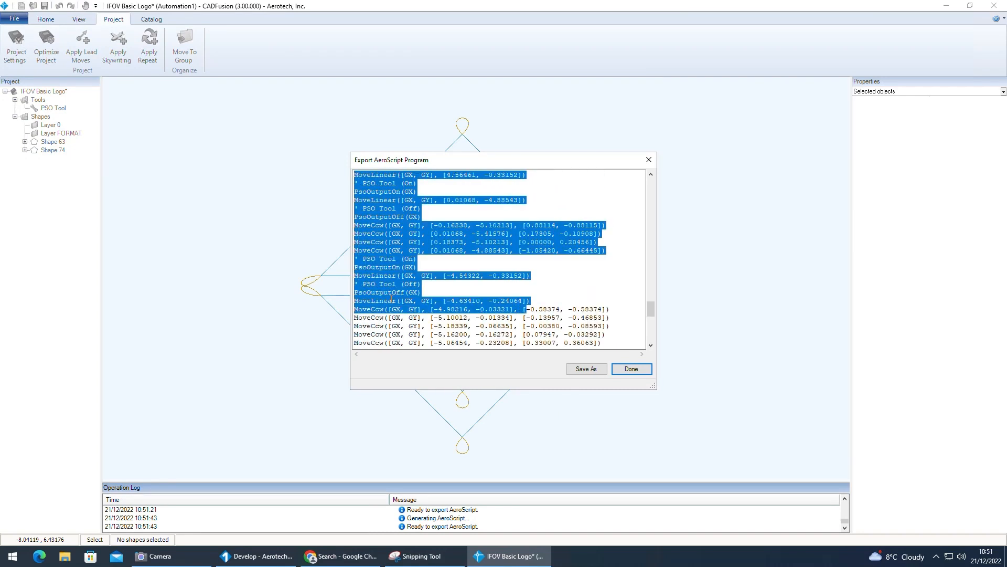
{"action": "left_click", "coordinate": [451, 275]}
{"action": "left_click_drag", "start_coordinate": [367, 225], "coordinate": [569, 259]}
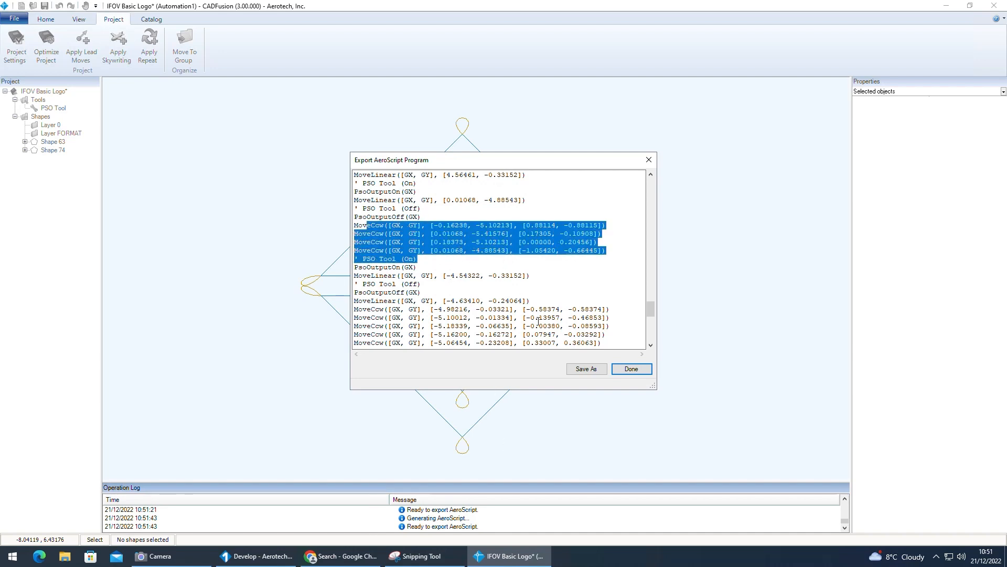
Highlight the PSO Tool (Off) comment and PsoOutputOff(GX) command above the MoveCcw lines in the exported program
{"action": "left_click", "coordinate": [364, 208]}
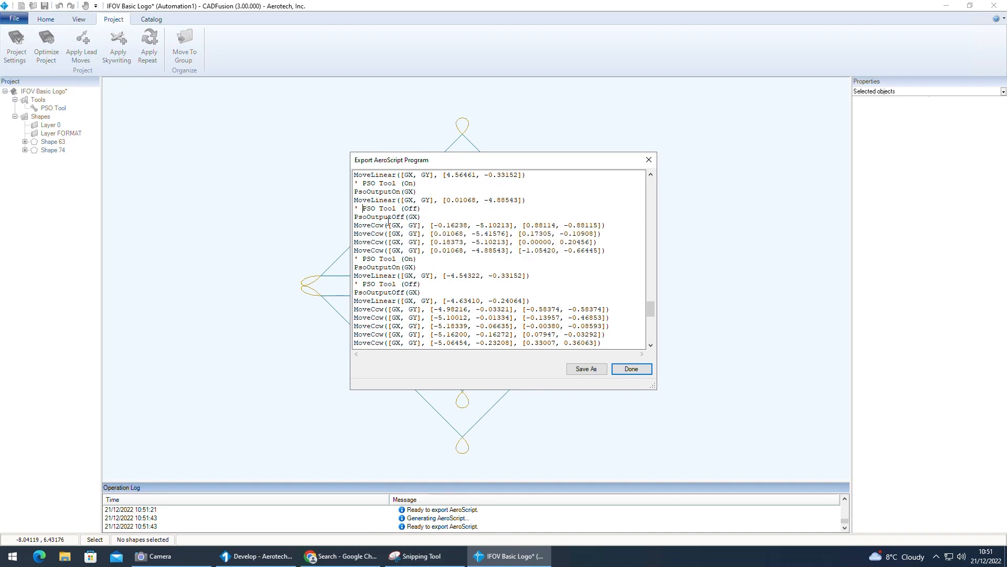
{"action": "left_click_drag", "start_coordinate": [367, 208], "coordinate": [433, 215]}
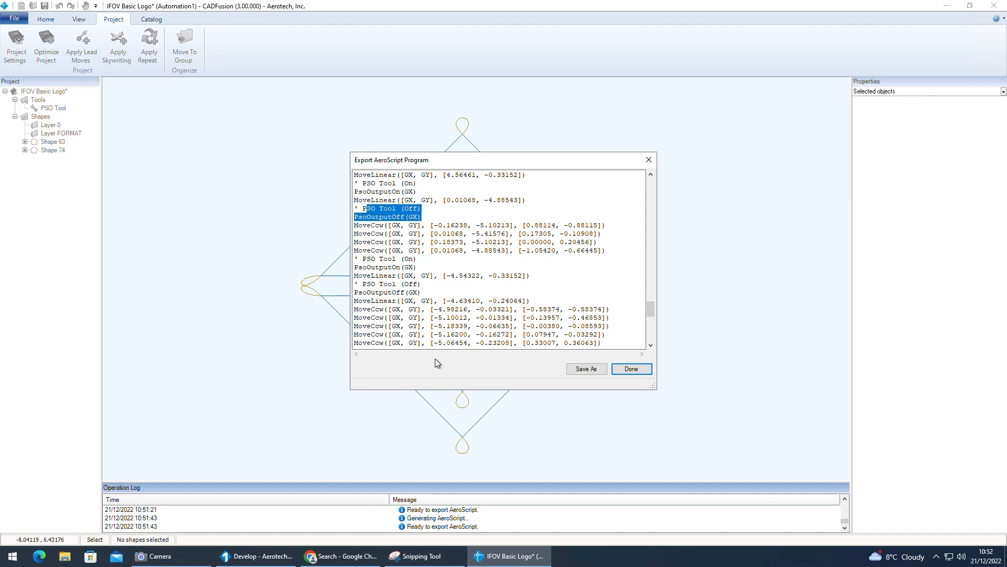
Switch to Automation1 Studio, scan the Shape 63 code in IFOV_LOGO.ascript, and highlight the feedrate #define lines at the program's start
{"action": "left_click", "coordinate": [379, 558]}
{"action": "left_click", "coordinate": [257, 556]}
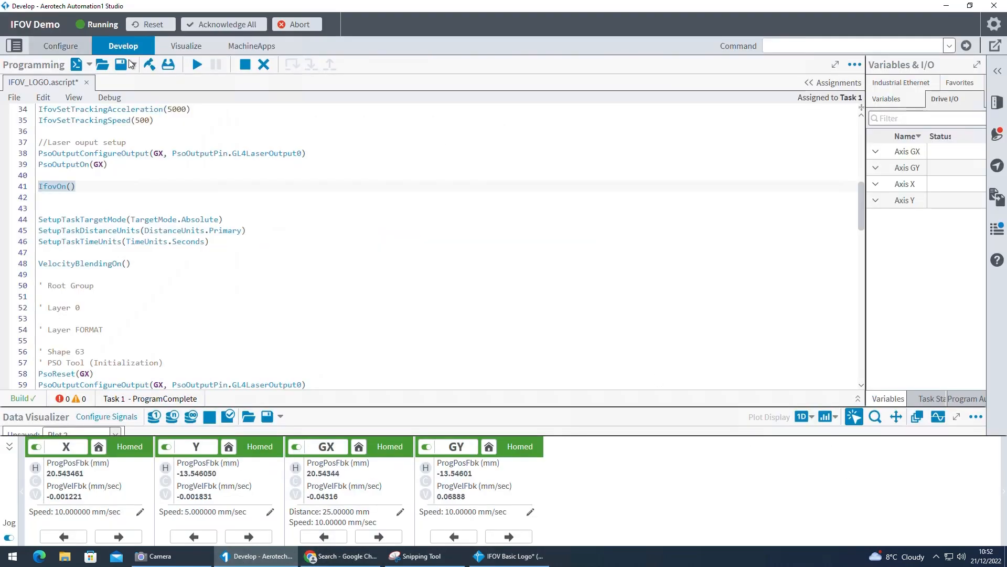
{"action": "left_click", "coordinate": [130, 219]}
{"action": "scroll", "coordinate": [130, 230], "scroll_direction": "down", "scroll_amount": 6}
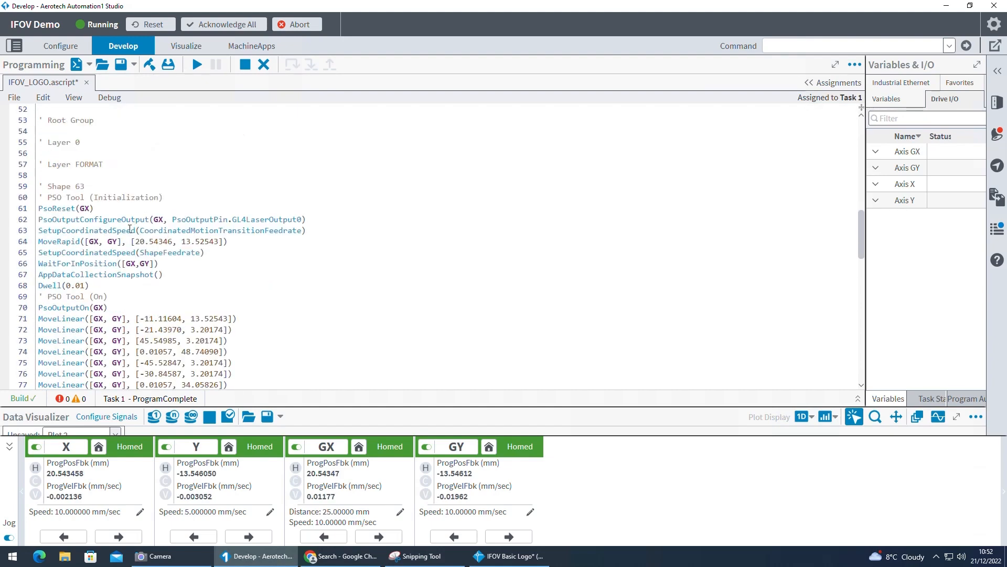
{"action": "scroll", "coordinate": [130, 229], "scroll_direction": "down", "scroll_amount": 4}
{"action": "scroll", "coordinate": [209, 279], "scroll_direction": "up", "scroll_amount": 3}
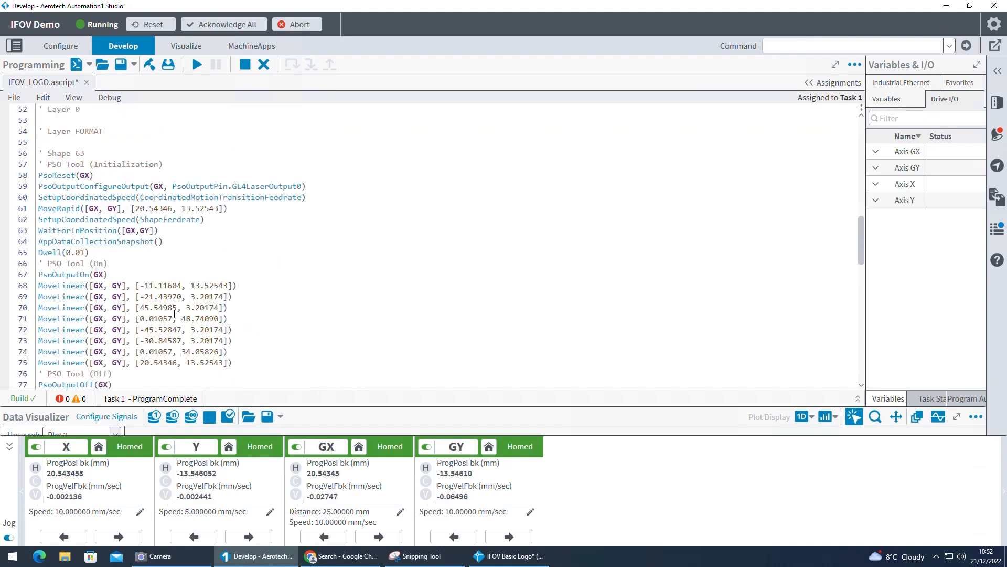
{"action": "scroll", "coordinate": [175, 314], "scroll_direction": "down", "scroll_amount": 3}
{"action": "scroll", "coordinate": [161, 297], "scroll_direction": "up", "scroll_amount": 20}
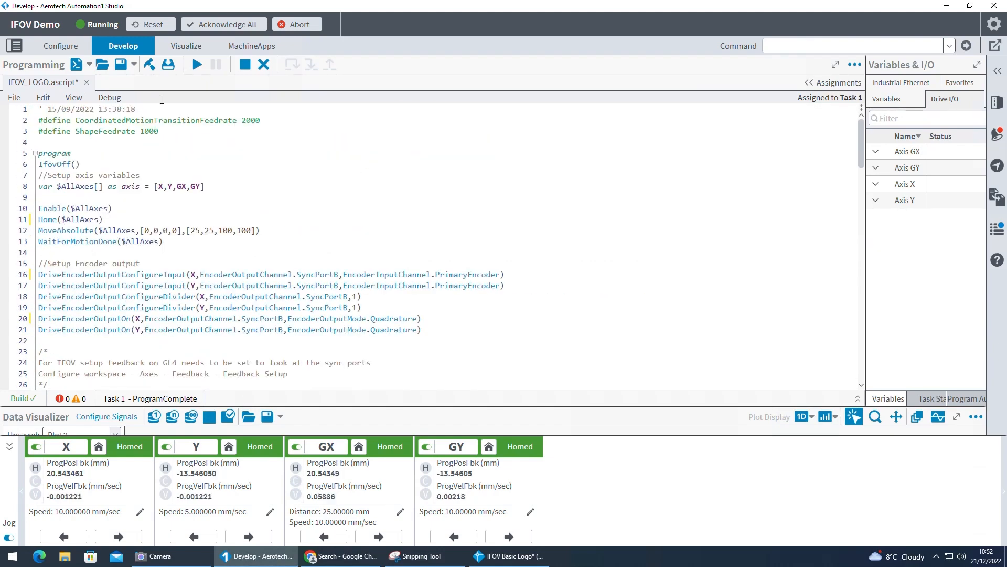
{"action": "left_click_drag", "start_coordinate": [175, 131], "coordinate": [39, 109]}
{"action": "left_click", "coordinate": [136, 168]}
Review the program from the IFOV setup through the Shape 63 PSO initialization and linear moves to the Shape 74 moves
{"action": "scroll", "coordinate": [128, 201], "scroll_direction": "down", "scroll_amount": 12}
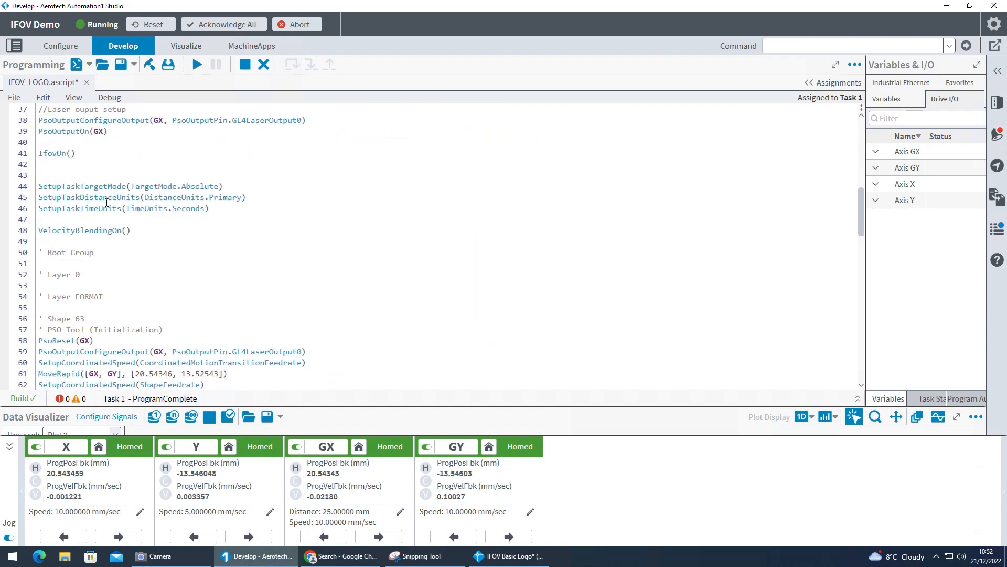
{"action": "scroll", "coordinate": [106, 203], "scroll_direction": "down", "scroll_amount": 4}
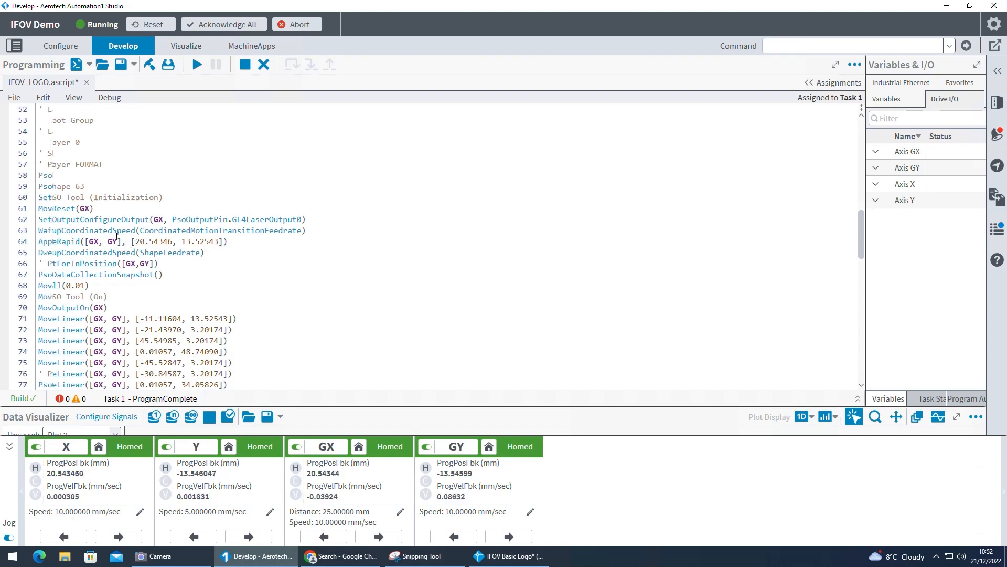
{"action": "scroll", "coordinate": [105, 220], "scroll_direction": "down", "scroll_amount": 3}
{"action": "scroll", "coordinate": [73, 168], "scroll_direction": "up", "scroll_amount": 1}
{"action": "left_click_drag", "start_coordinate": [39, 142], "coordinate": [90, 220]}
{"action": "left_click", "coordinate": [116, 308]}
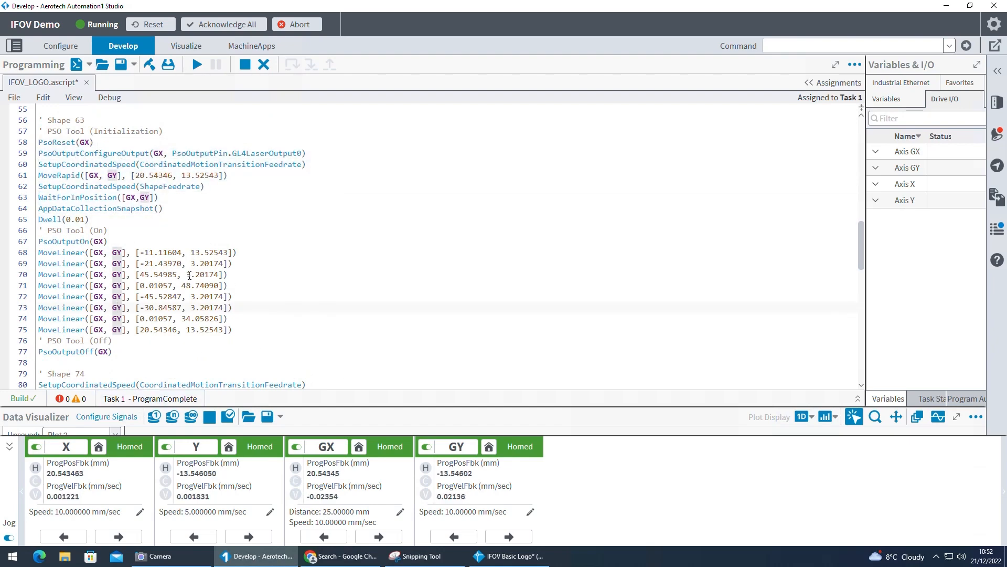
{"action": "scroll", "coordinate": [186, 271], "scroll_direction": "down", "scroll_amount": 8}
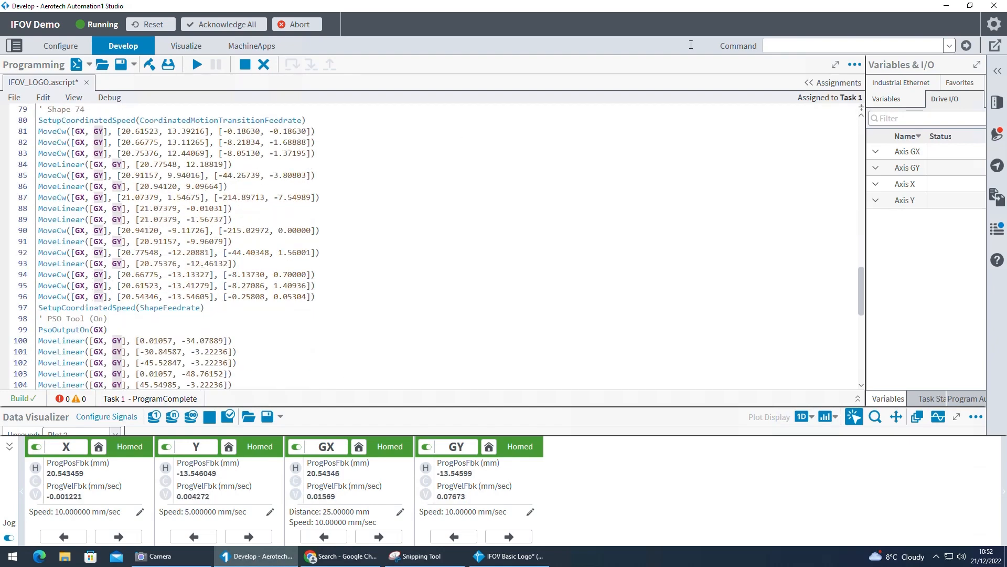
Bring up the Camera view and arrange the Automation1 Studio window side by side with it
{"action": "left_click", "coordinate": [970, 6]}
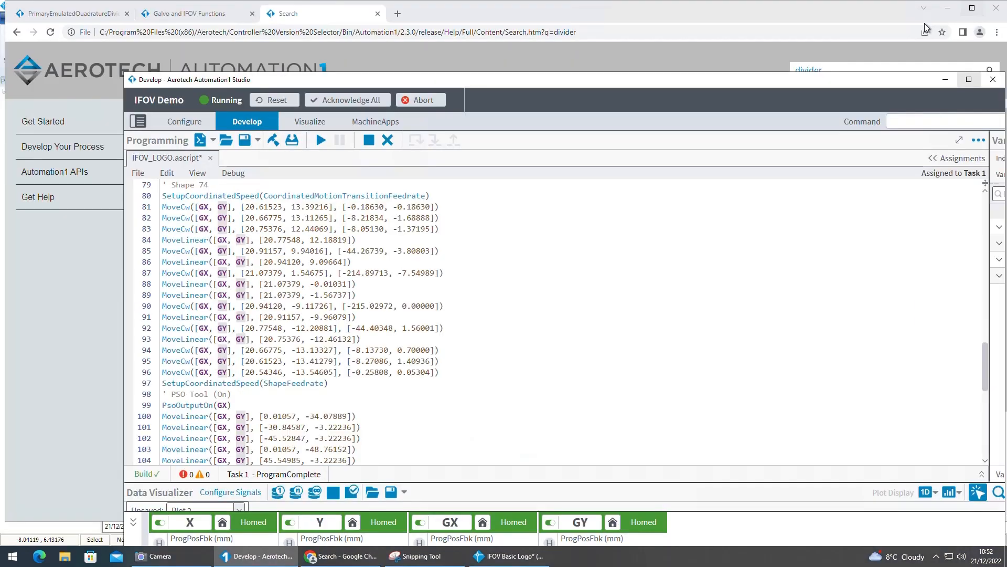
{"action": "left_click_drag", "start_coordinate": [491, 79], "coordinate": [370, 11]}
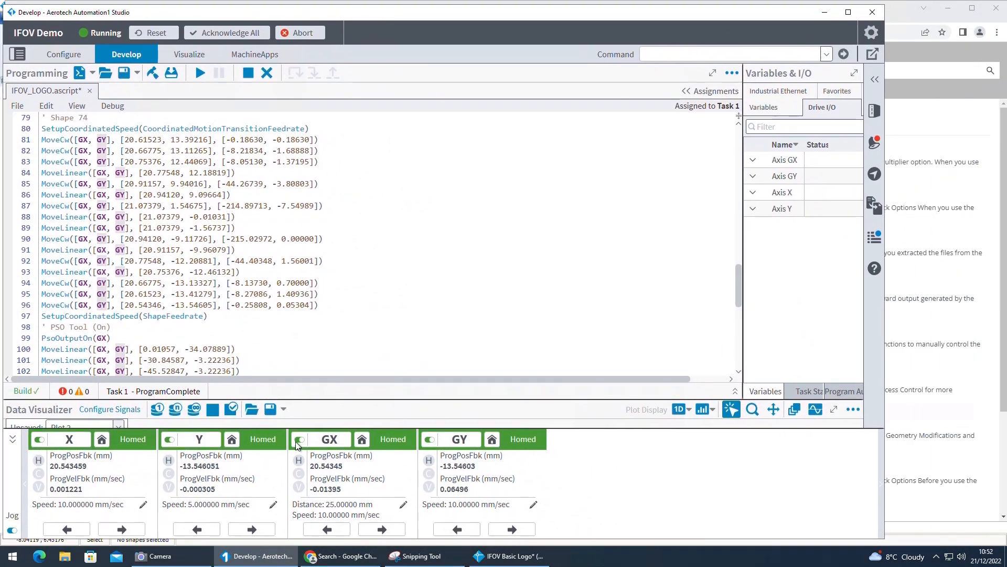
{"action": "left_click", "coordinate": [155, 556]}
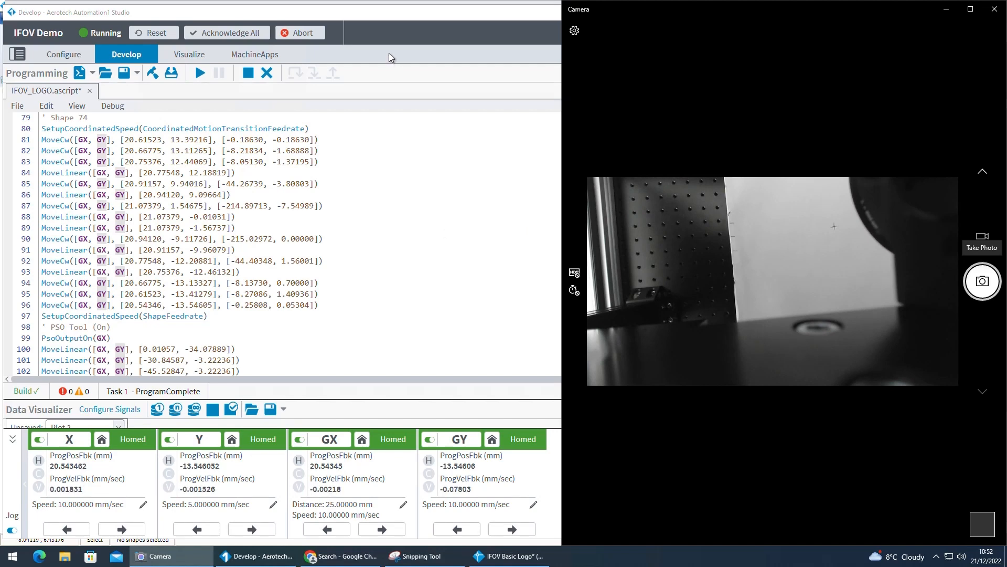
{"action": "left_click", "coordinate": [399, 12]}
{"action": "key", "text": "super+Left"}
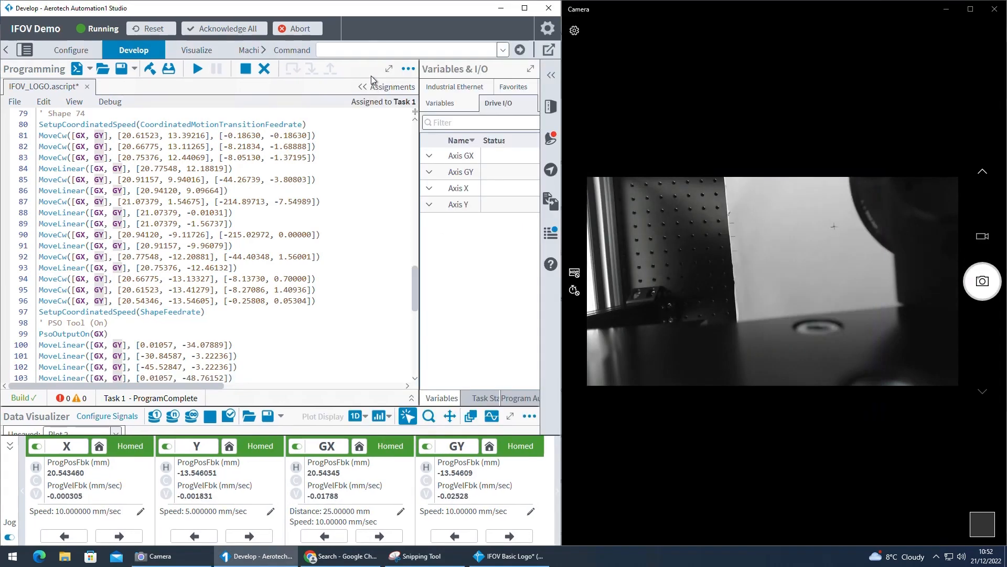
Run IFOV_LOGO.ascript on Task 1 and view the 2D plot of GX and GY position feedback
{"action": "left_click", "coordinate": [197, 69]}
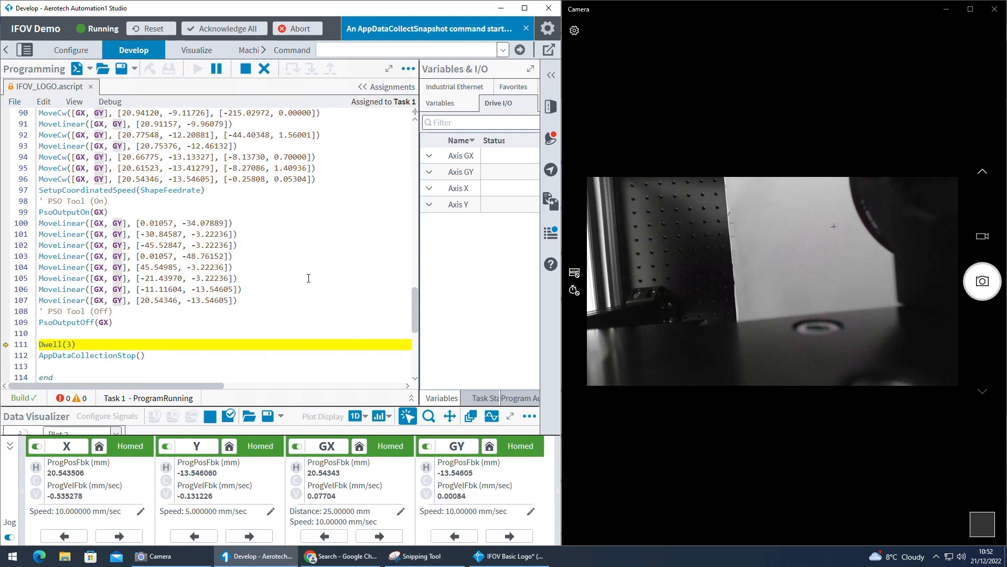
{"action": "left_click", "coordinate": [196, 50]}
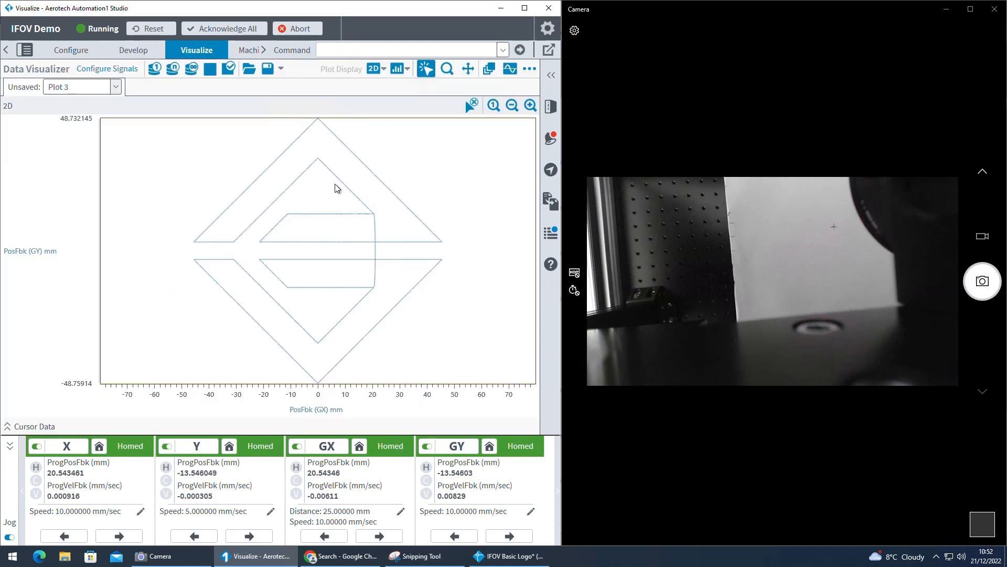